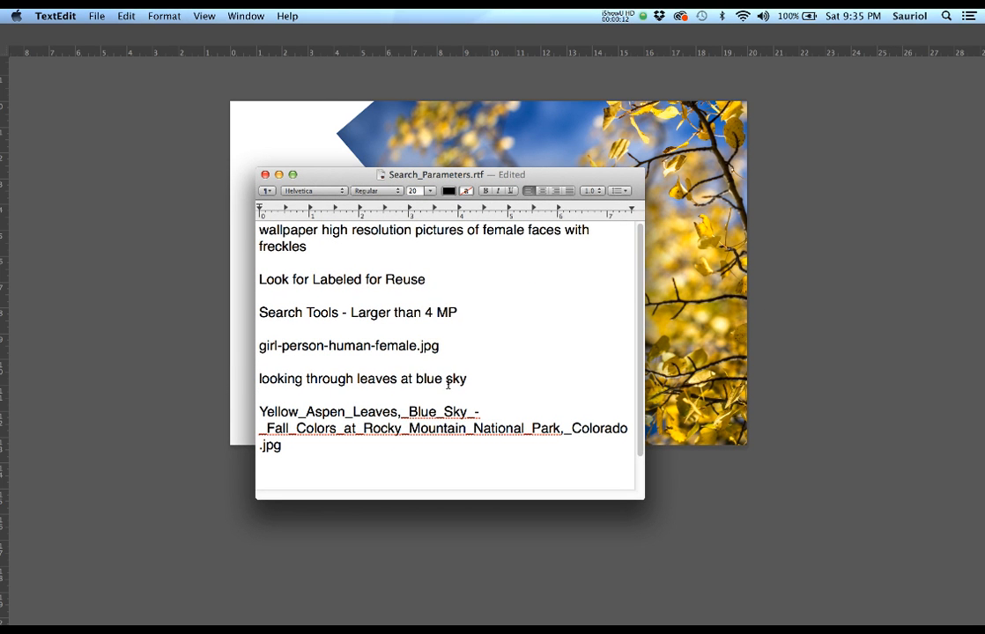
Copy the phrase "looking through leaves at blue sky" from the text document, switch to Chrome and search Google for it.
left_click_drag(471, 380, 259, 380)
key("super+c")
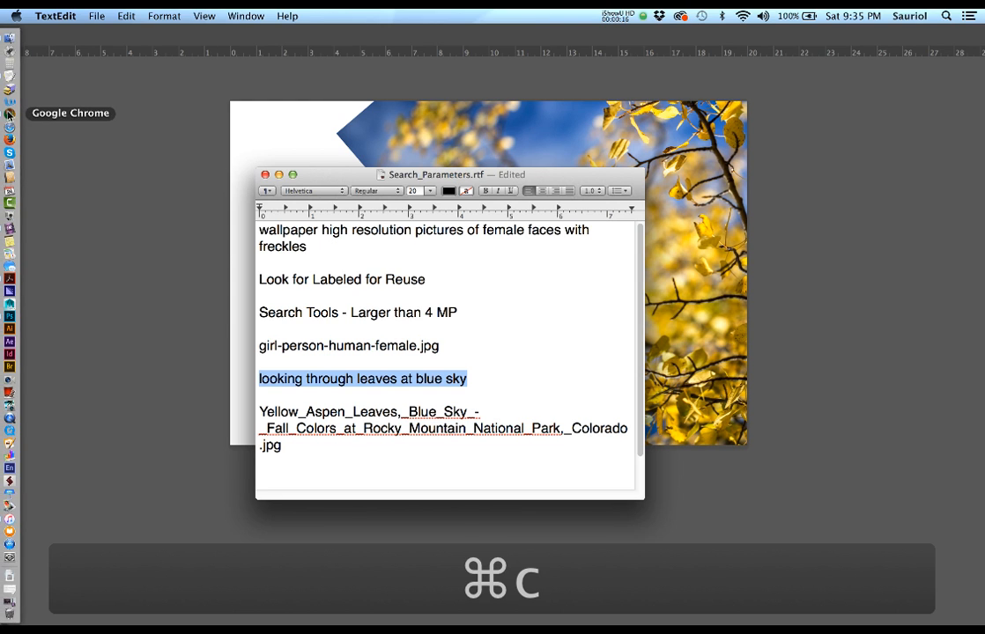
left_click(9, 112)
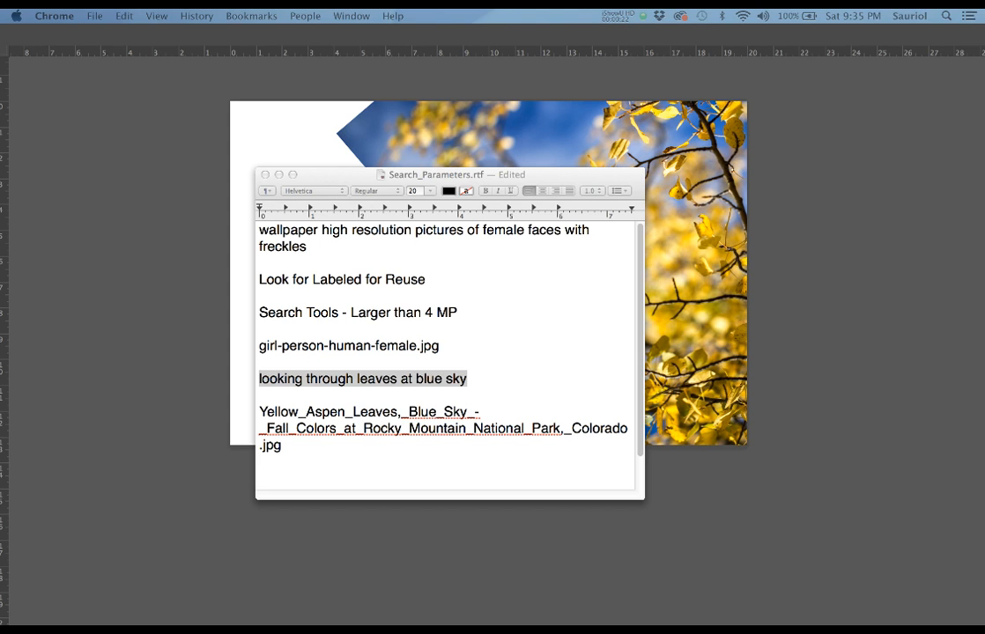
left_click_drag(984, 98, 497, 70)
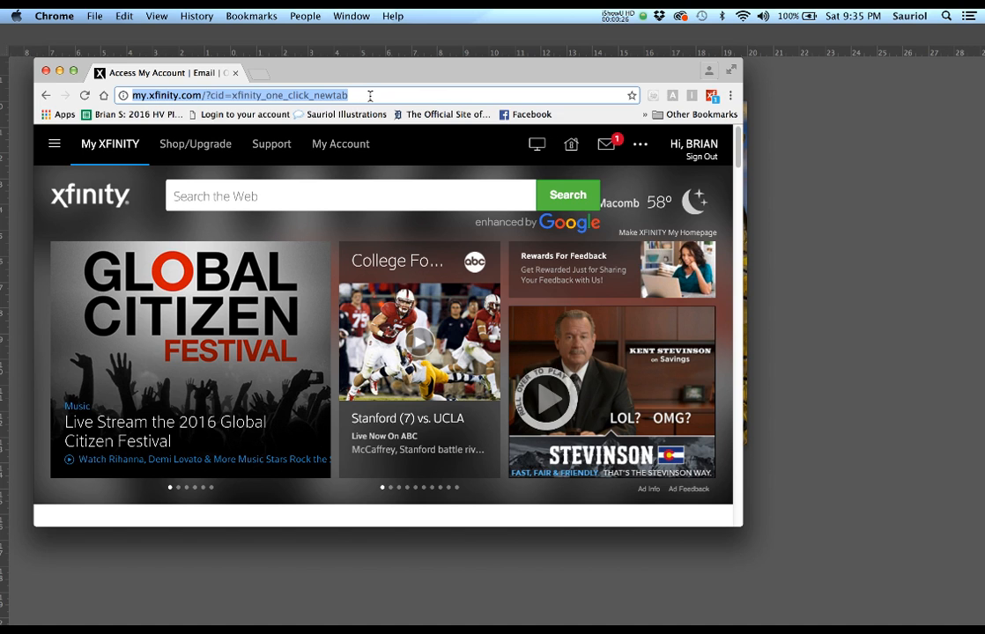
key("super+v")
key("Return")
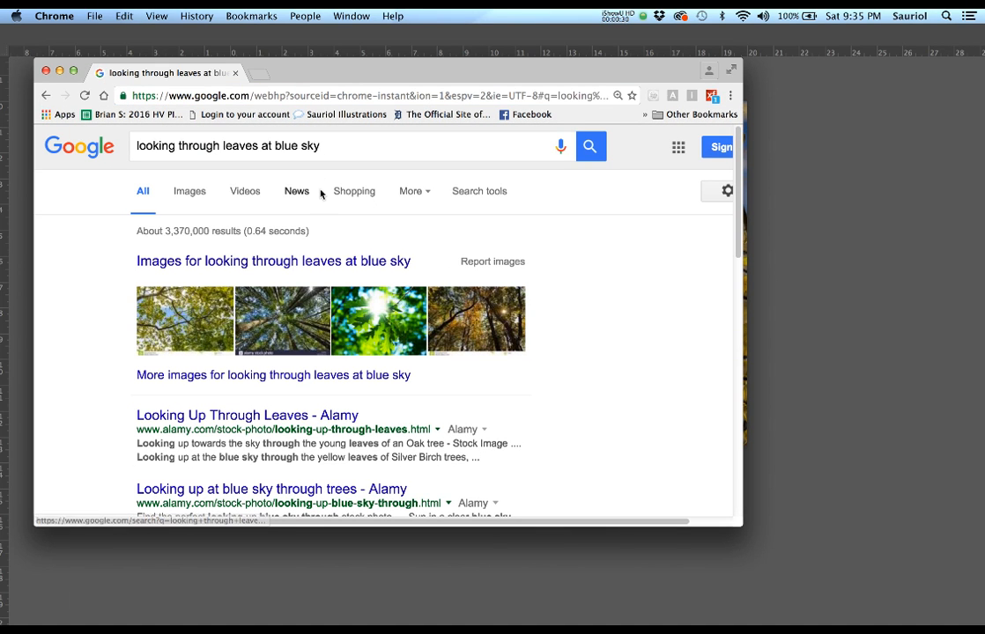
Show the image results and filter them to Large size with usage rights set to Labeled for reuse.
left_click(461, 196)
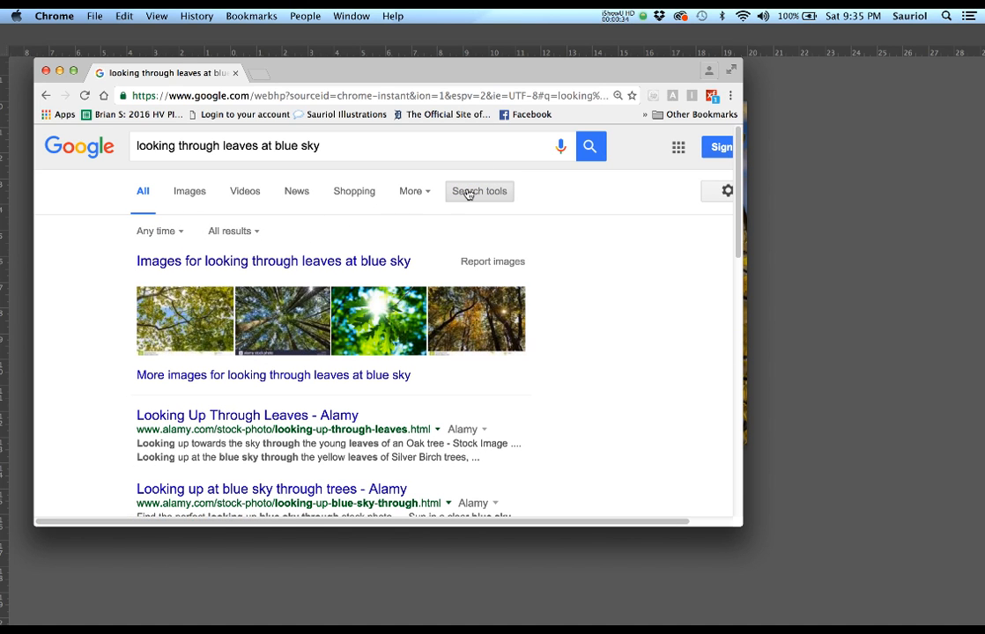
left_click(187, 196)
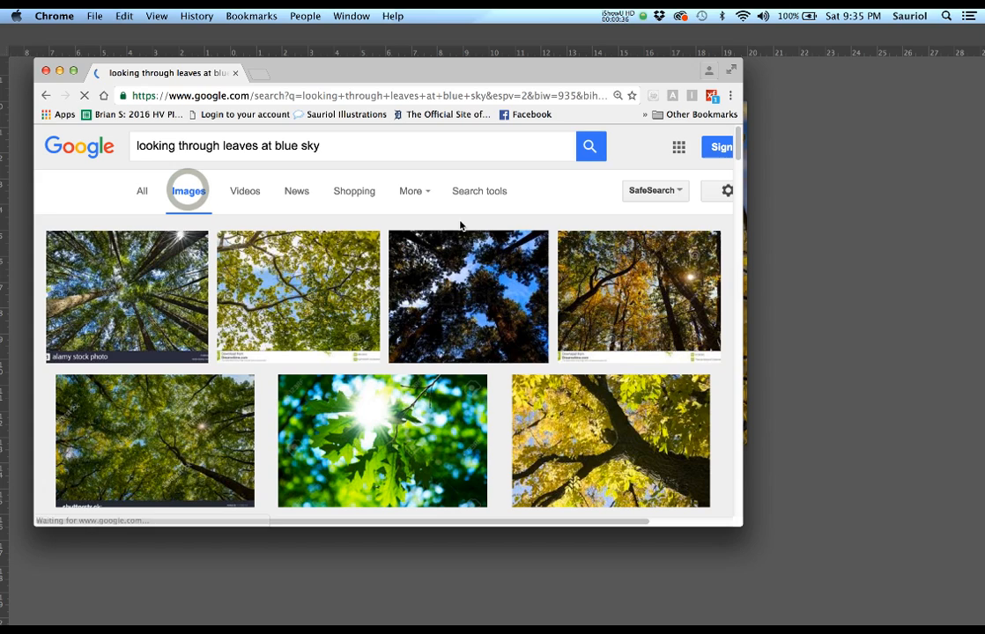
left_click(482, 193)
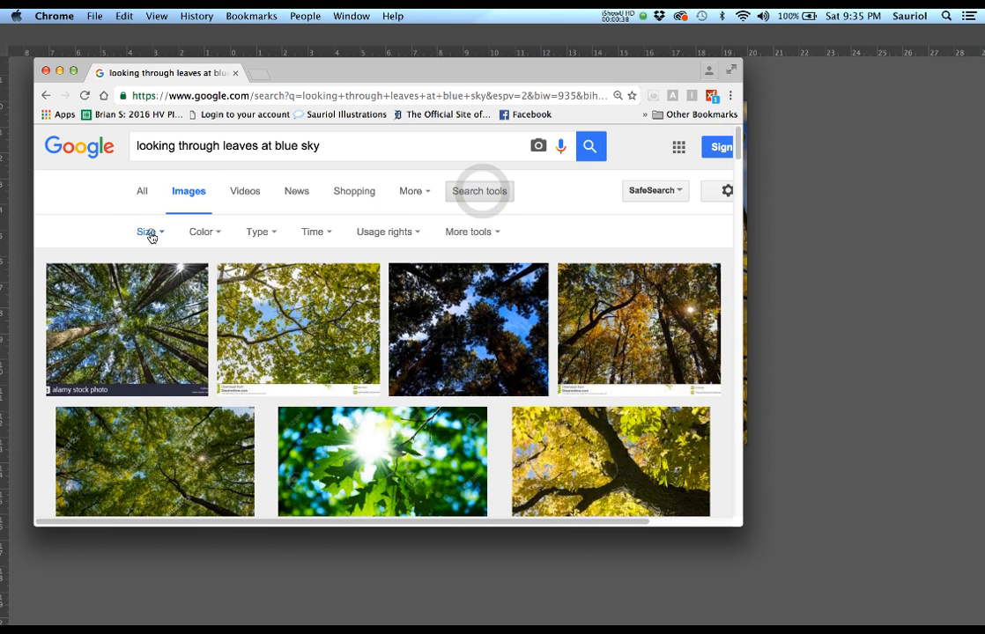
left_click(148, 233)
left_click(153, 279)
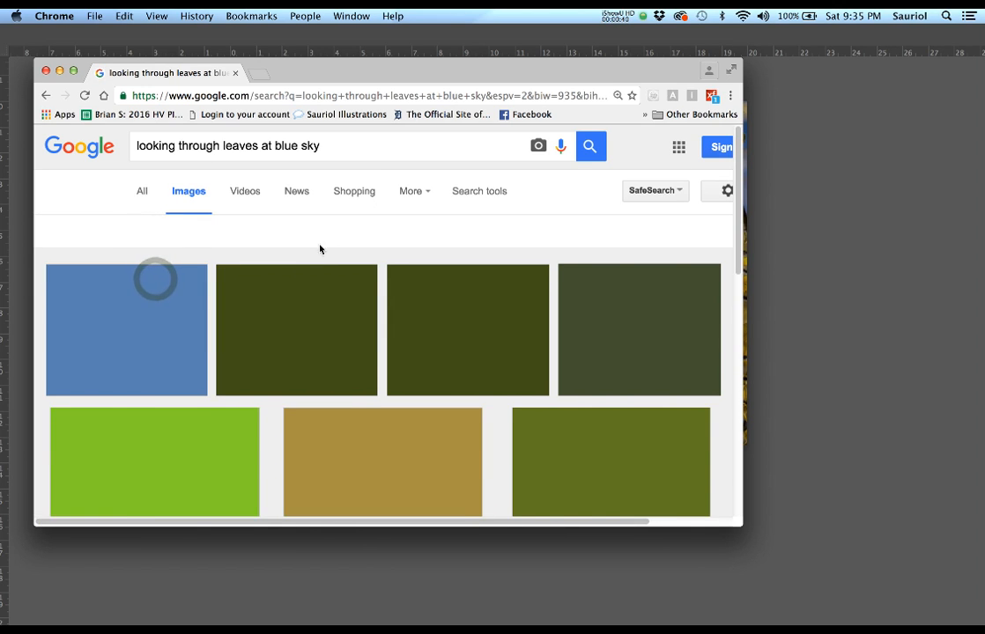
left_click(391, 232)
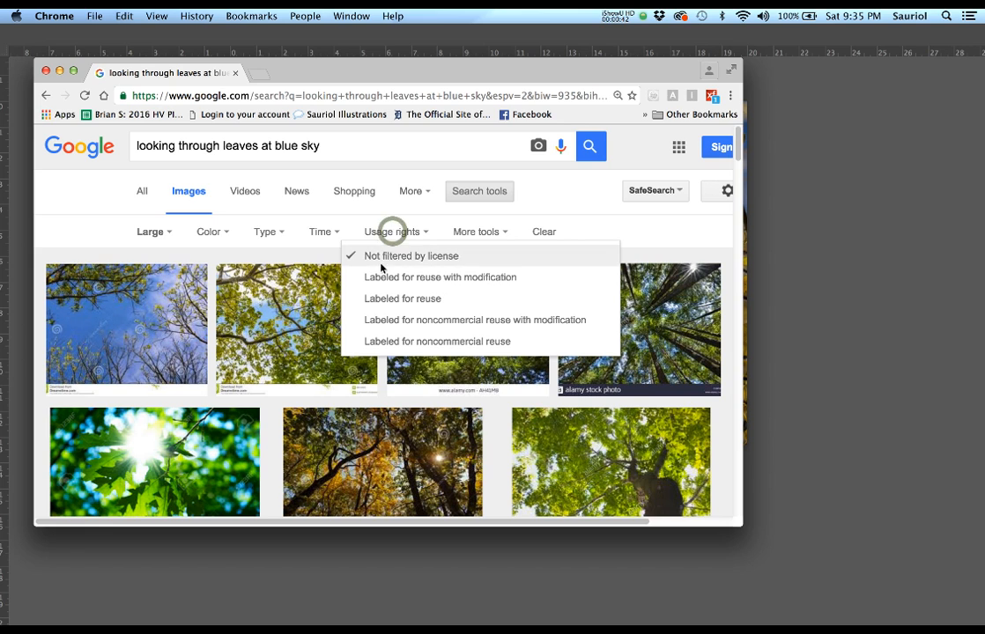
left_click(398, 299)
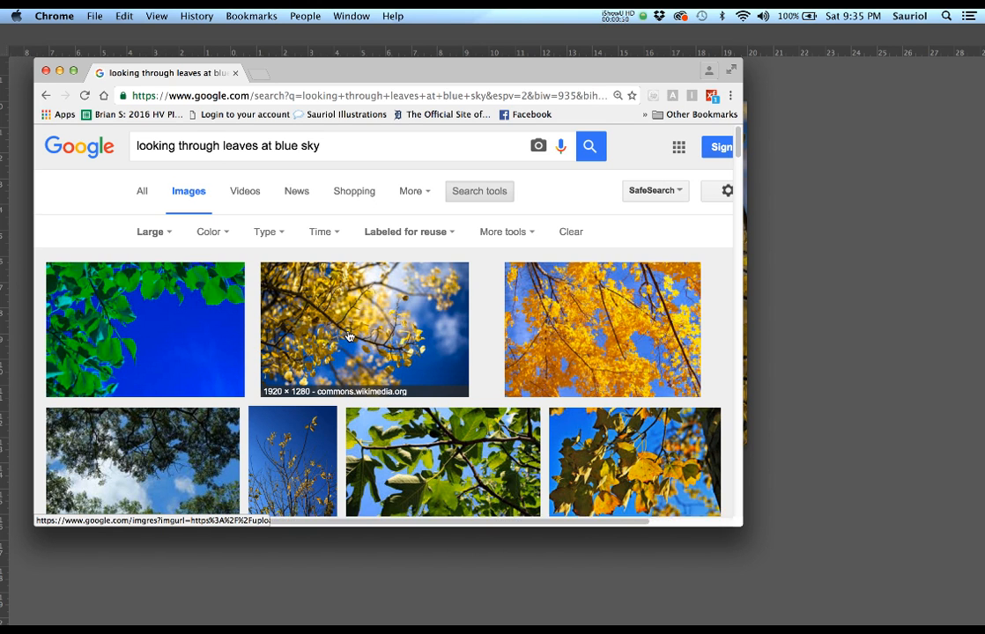
Open the full-size yellow aspen leaves photo from commons.wikimedia.org and move the browser window out of the way.
left_click(343, 345)
left_click(483, 309)
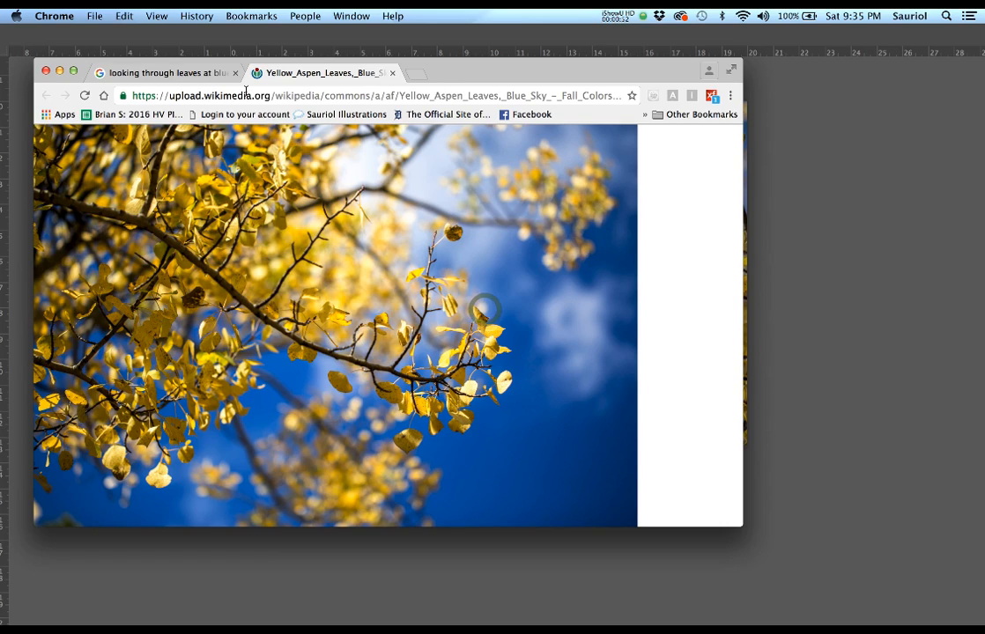
left_click_drag(208, 61, 984, 147)
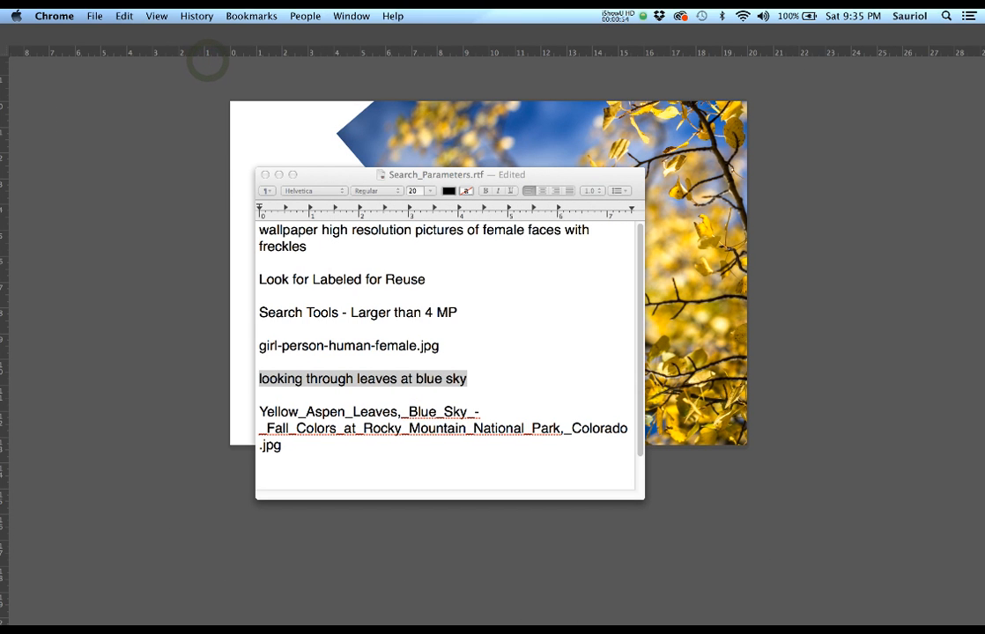
Close the Search_Parameters.rtf document and switch to Photoshop.
left_click(573, 311)
left_click(266, 176)
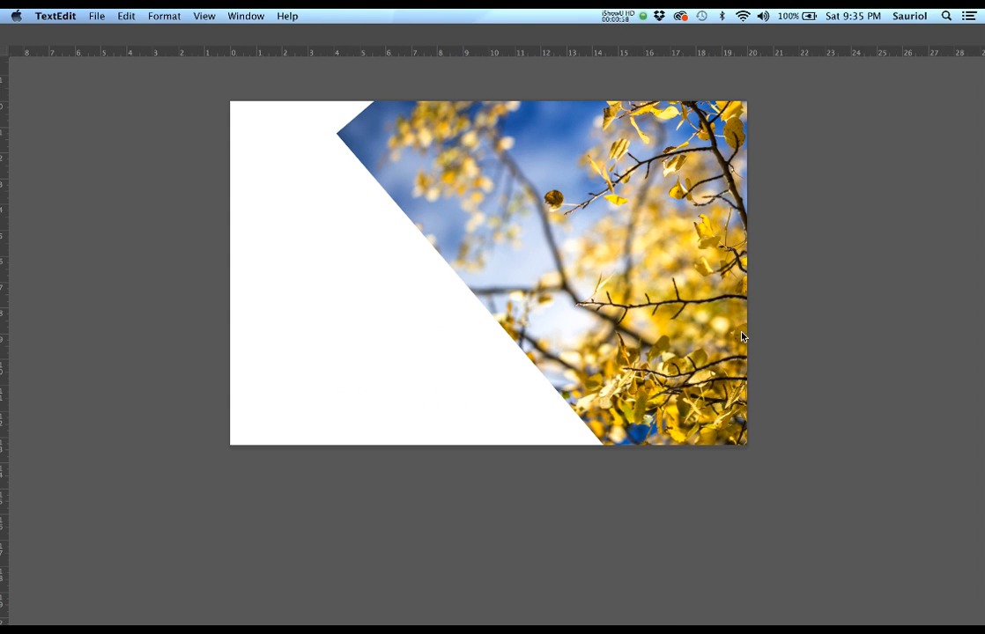
left_click(648, 289)
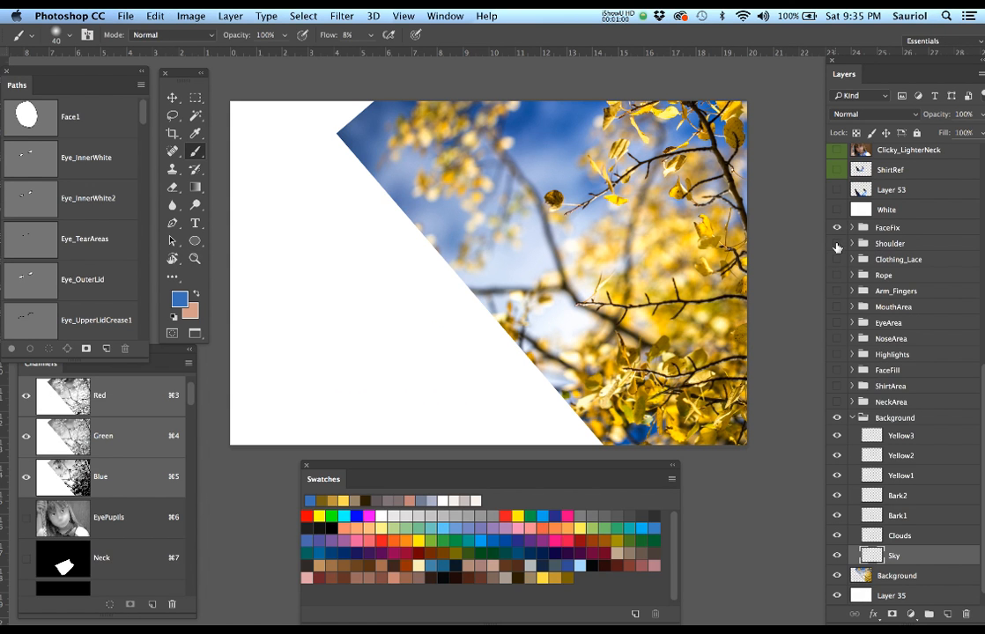
Hide the FaceFix and Background layer groups so only the leaf photo and the white base remain shown.
left_click_drag(837, 247, 837, 389)
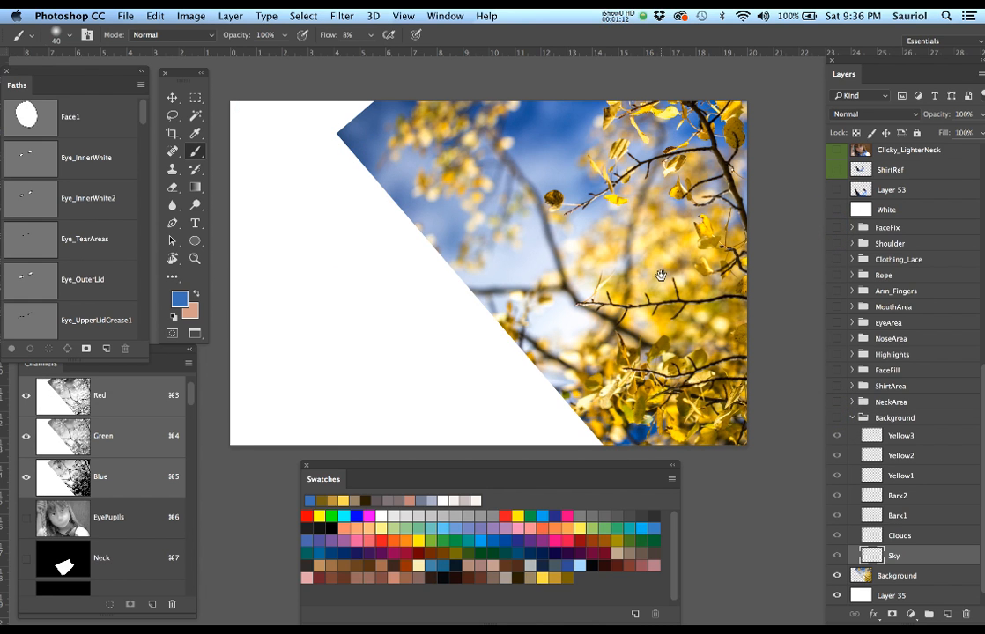
left_click_drag(661, 275, 582, 290)
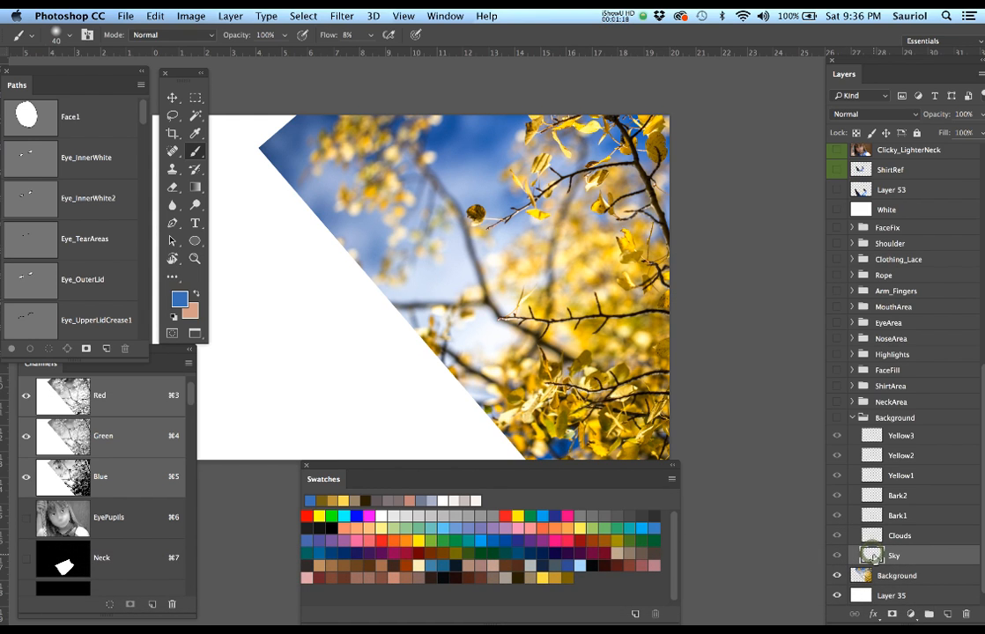
left_click(867, 556)
left_click(633, 338, "alt")
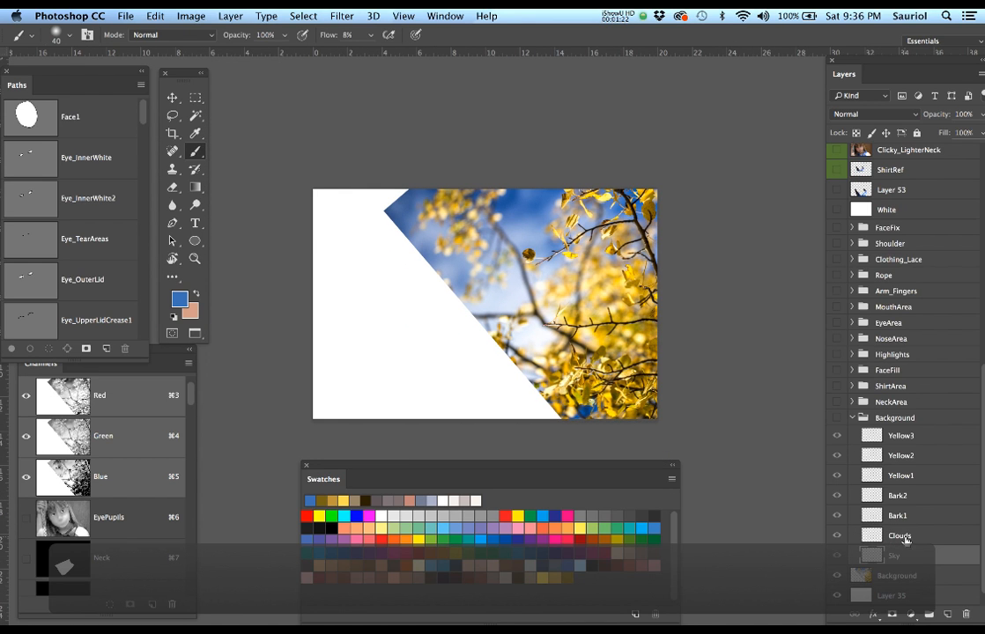
Duplicate the Background photo layer, scale the copy to about 54%, and place it in the canvas's lower-left corner.
left_click(862, 575)
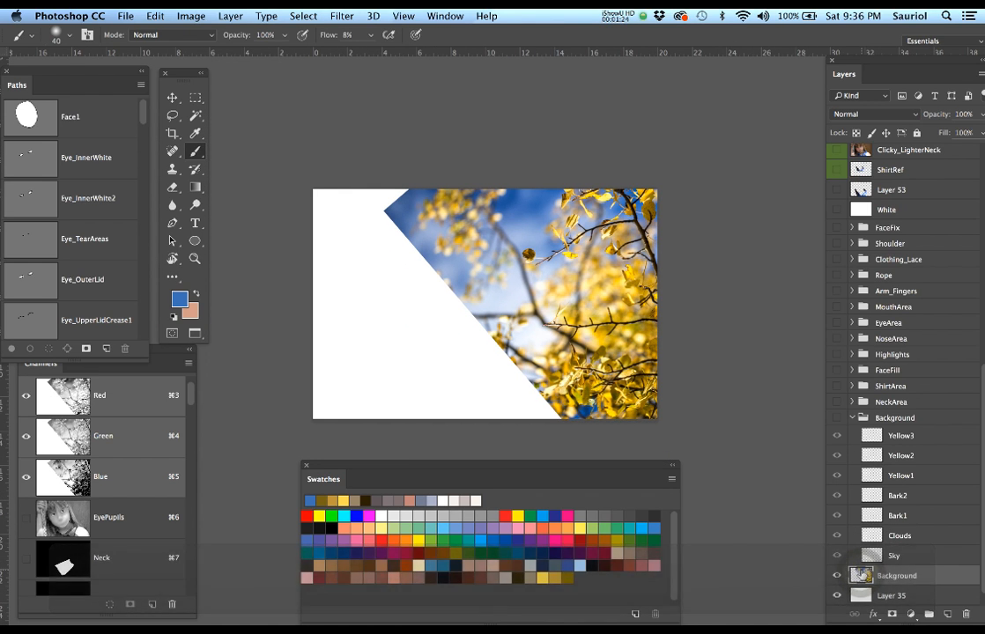
key("super+a")
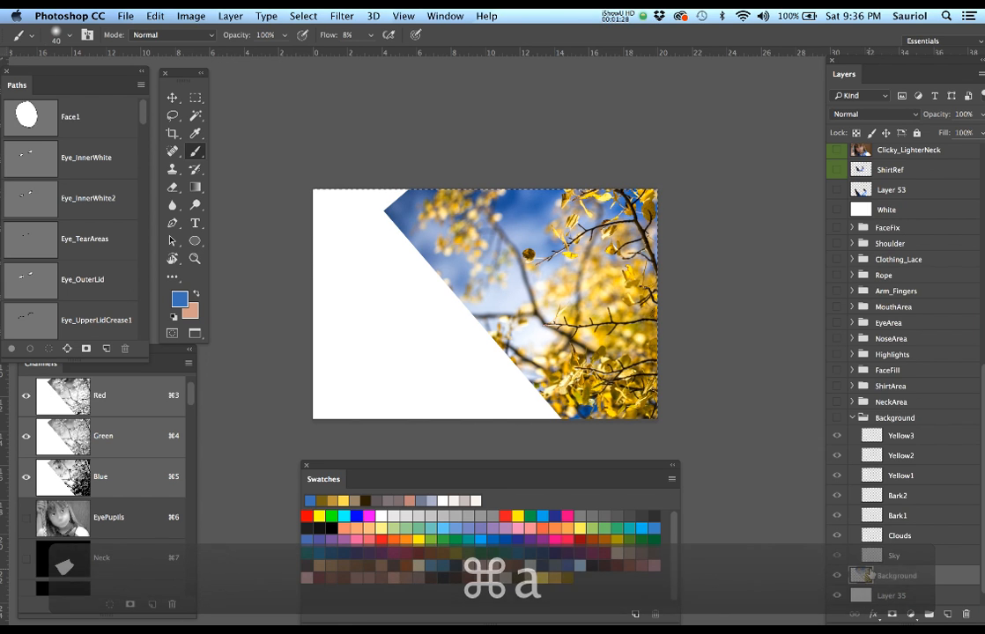
key("super+j")
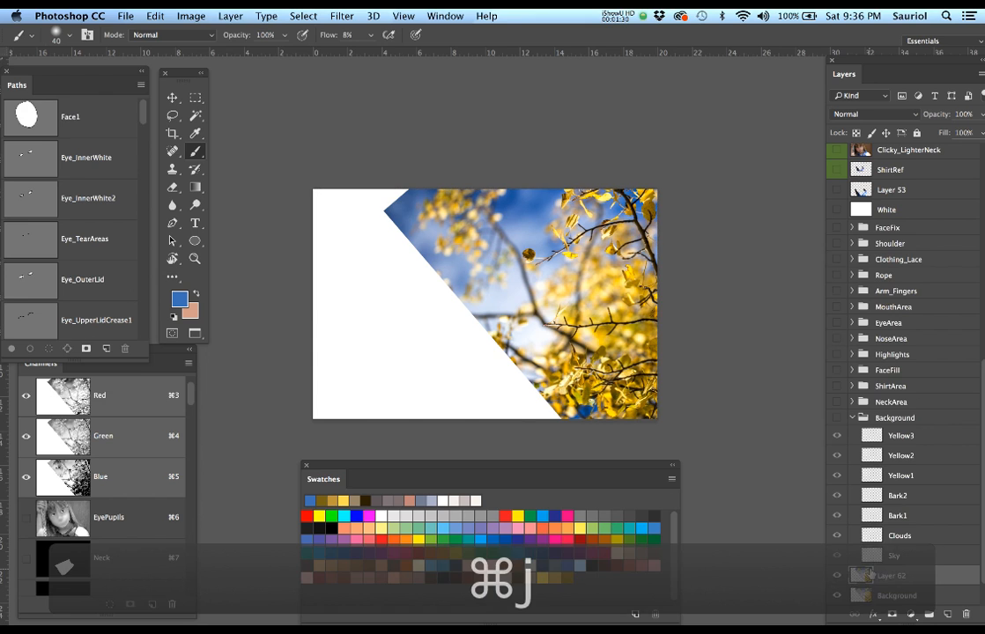
key("super+t")
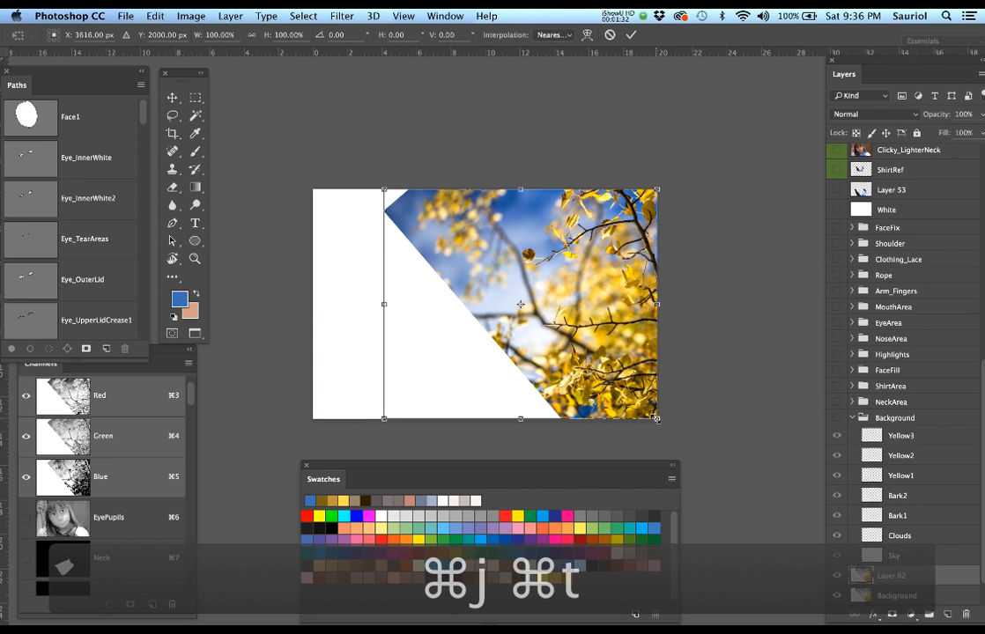
left_click_drag(656, 418, 527, 315)
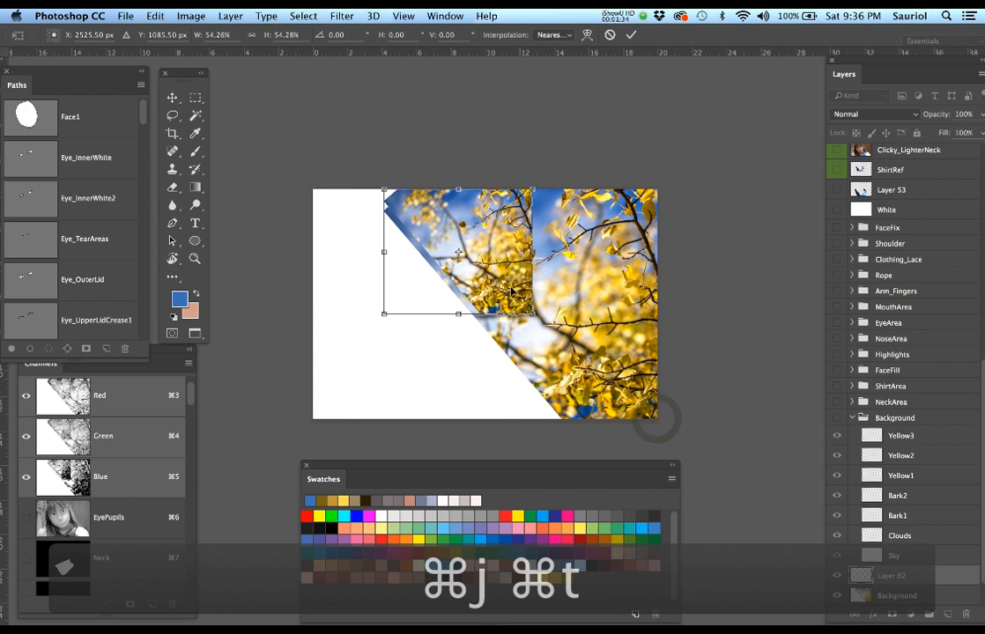
left_click_drag(482, 275, 422, 377)
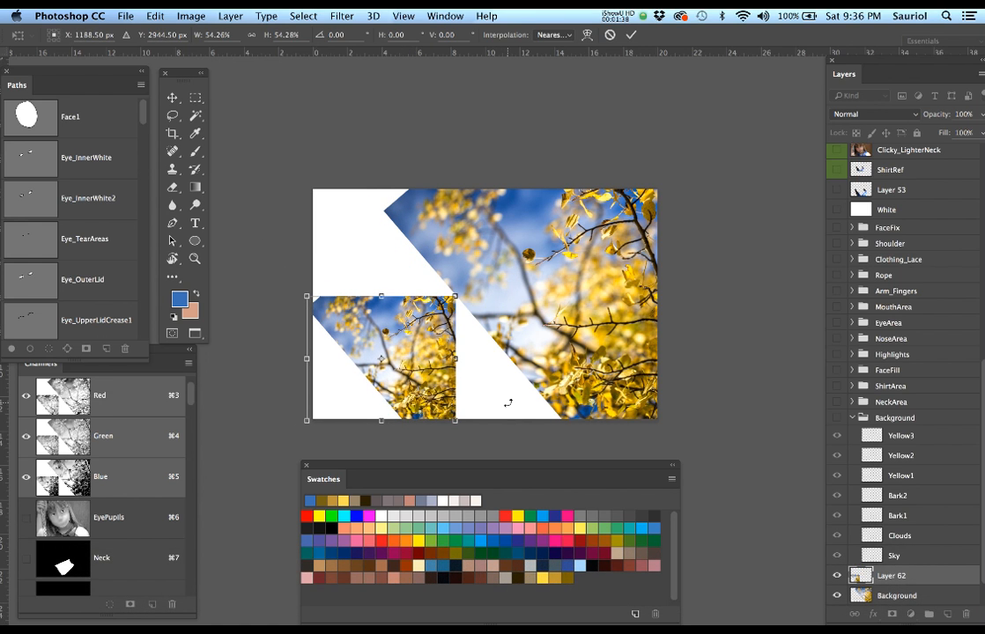
key("Return")
Move the small leaf photo's layer above the Background group in the layer stack.
key("b")
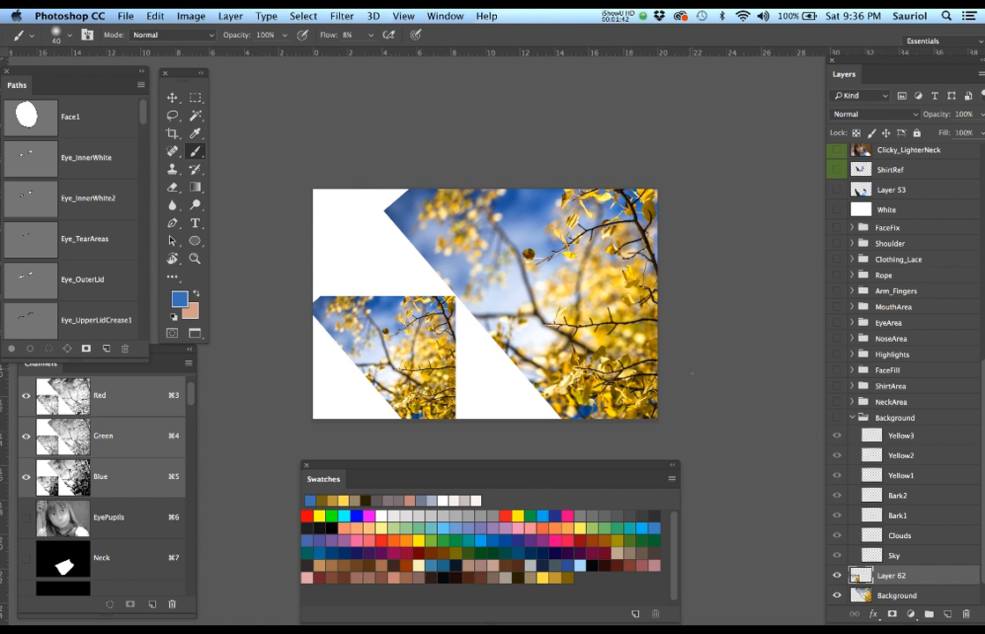
left_click_drag(610, 335, 692, 305)
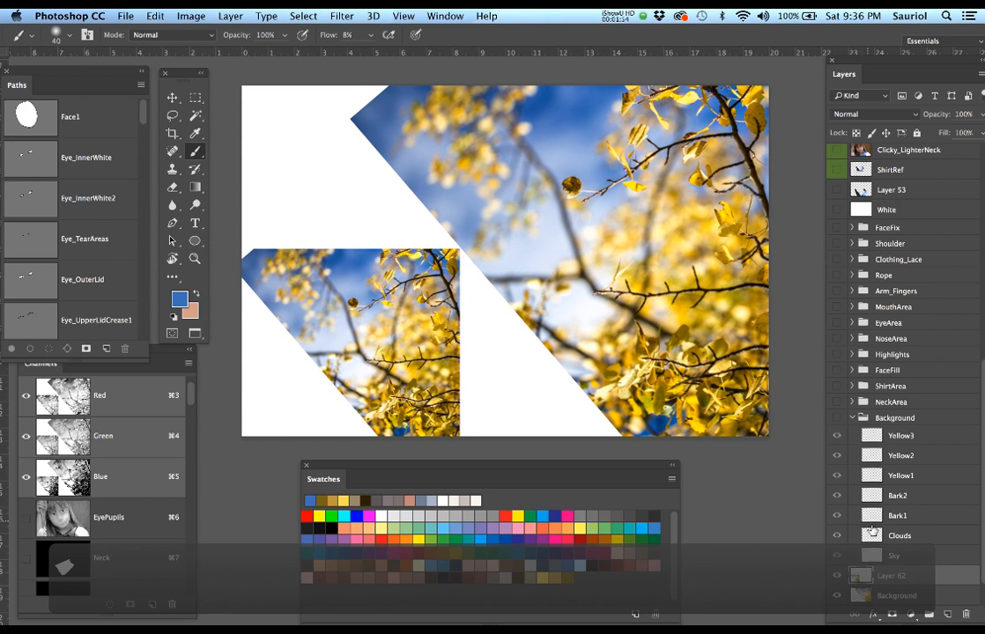
left_click_drag(894, 577, 888, 411)
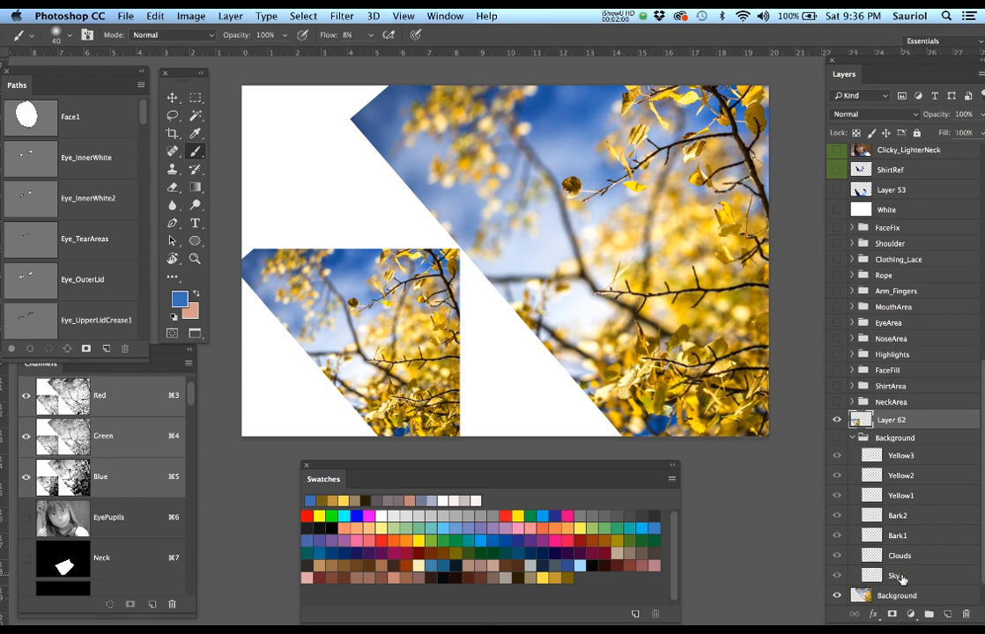
Fill the Sky layer with medium blue sampled from the large photo's sky, hiding the Background photo and showing the Background group.
left_click(902, 578)
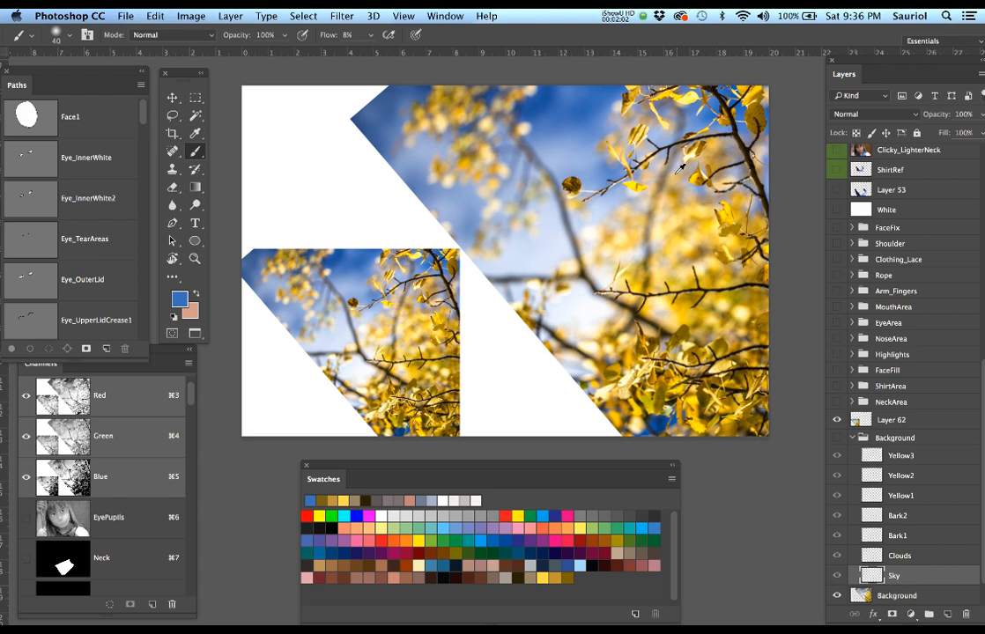
left_click(591, 127, "alt")
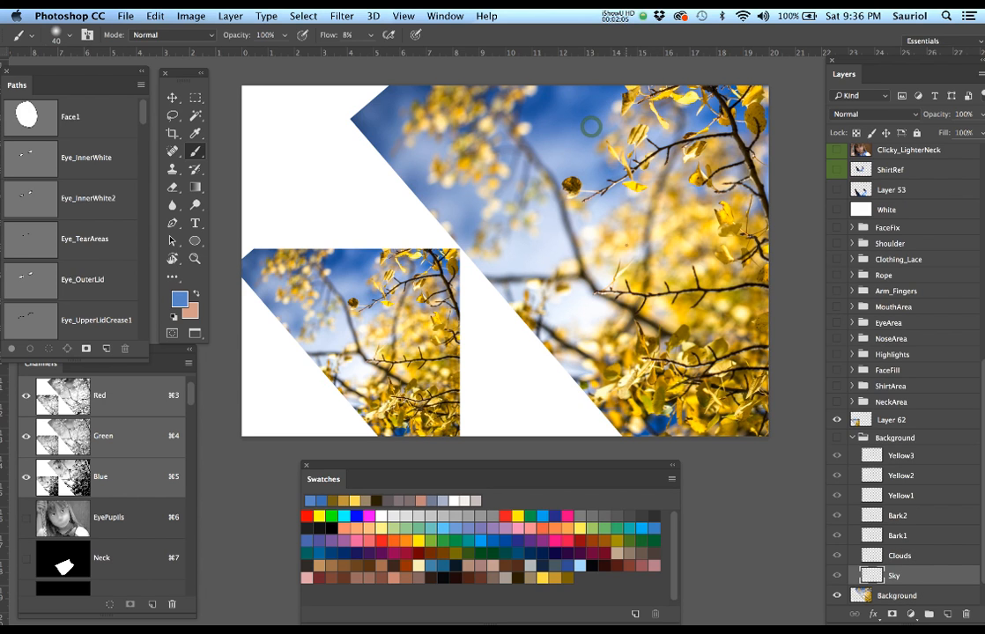
left_click(838, 596)
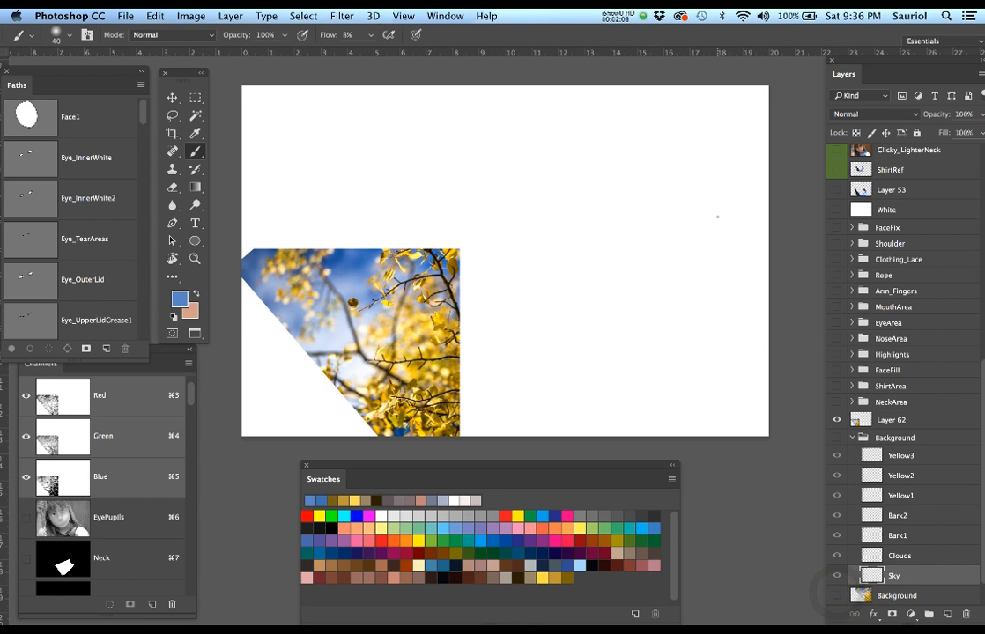
key("alt")
left_click(836, 437)
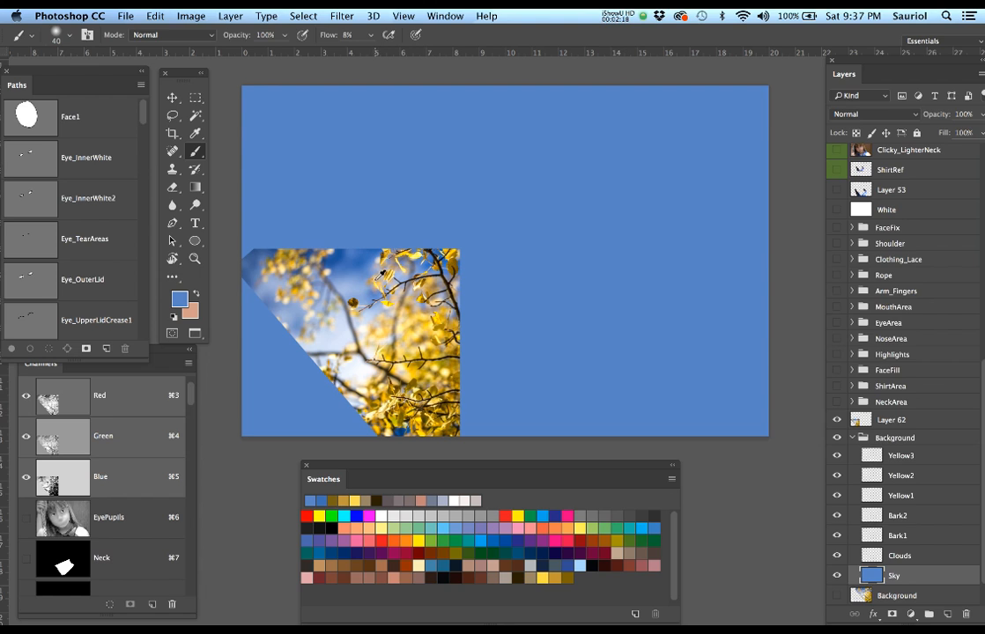
Sample a darker blue from the small photo's sky and paint it across the top of the Sky layer with a 1300-size brush.
left_click(337, 258, "alt")
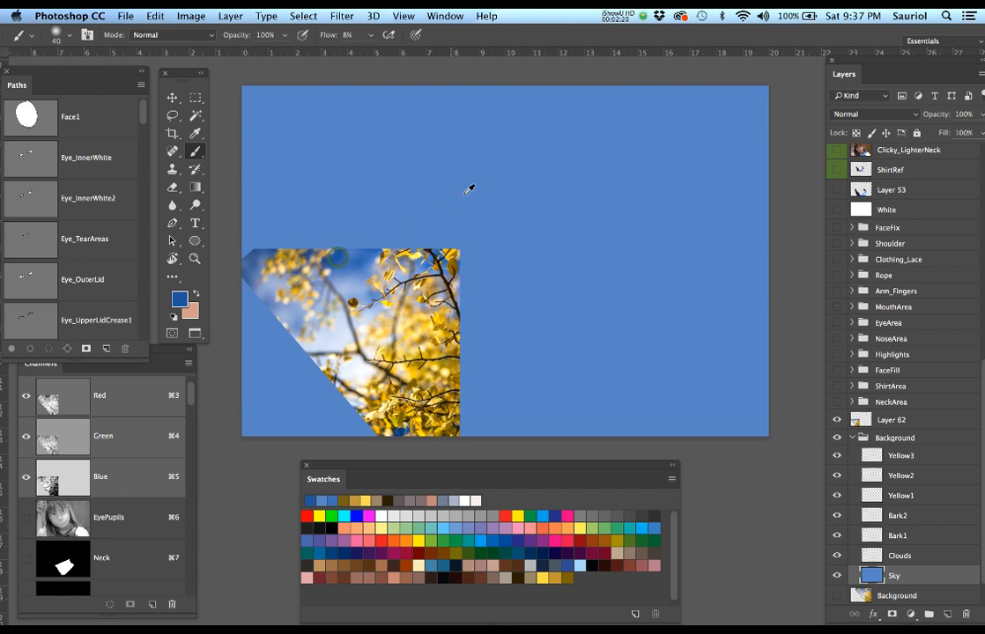
key("b")
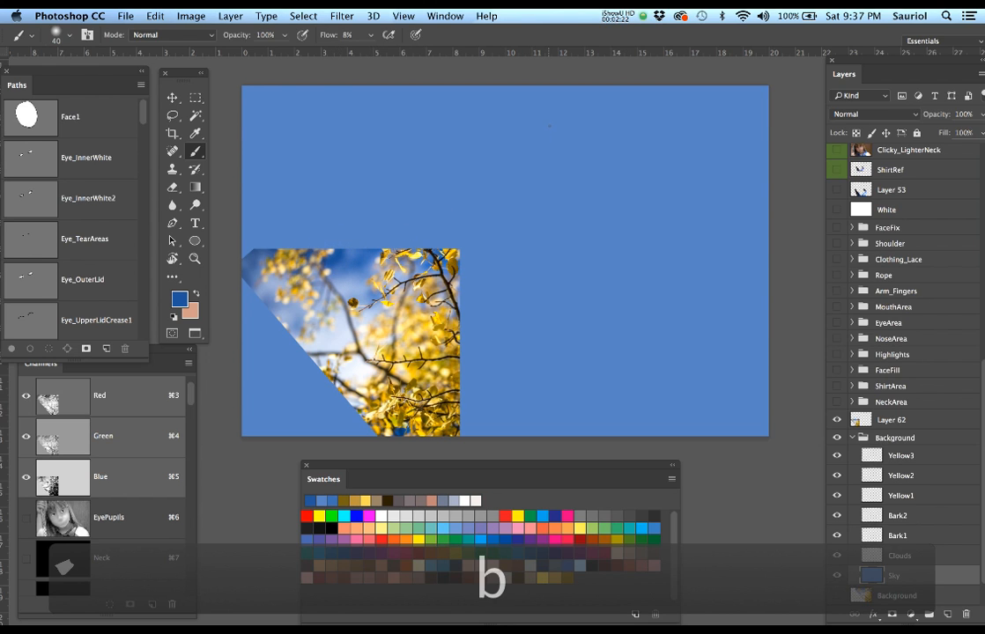
key("bracketright")
key("bracketright")
key("bracketright")
key("bracketright")
key("bracketright")
key("bracketright")
key("bracketright")
key("bracketright")
key("bracketright")
key("bracketright")
key("bracketright")
key("bracketright")
key("bracketright")
key("bracketright")
key("bracketright")
key("bracketright")
key("bracketright")
key("bracketright")
key("bracketright")
key("bracketright")
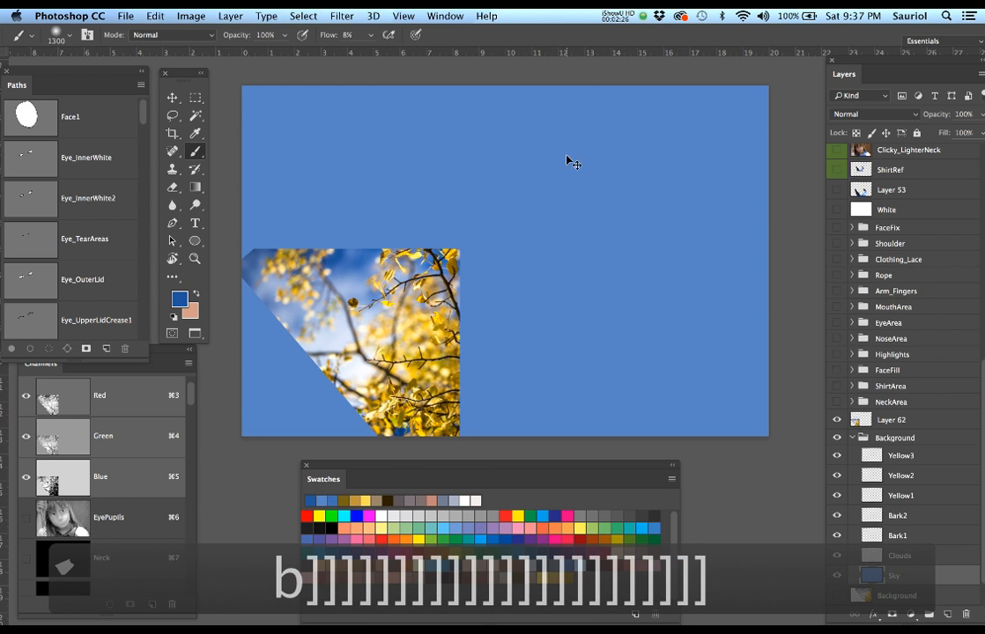
left_click_drag(571, 154, 583, 183)
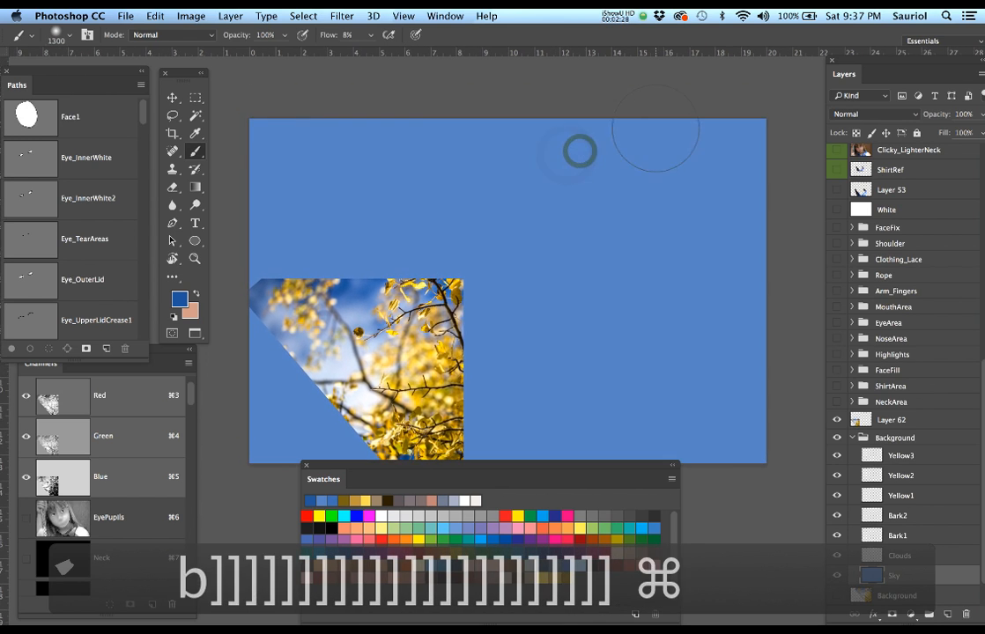
left_click_drag(705, 123, 265, 128)
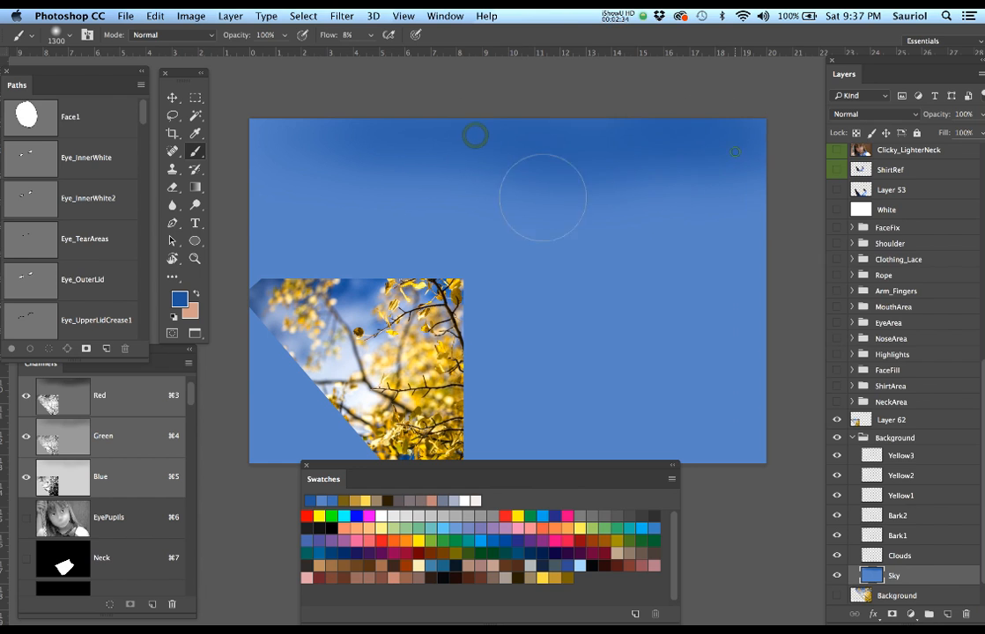
Extend the dark blue across the middle and upper right of the Sky layer with soft strokes, and save the document.
left_click_drag(542, 199, 467, 177)
mouse_move(771, 194)
left_mouse_down()
mouse_move(587, 202)
mouse_move(485, 176)
left_mouse_up()
mouse_move(604, 190)
left_mouse_down()
mouse_move(549, 191)
mouse_move(517, 223)
mouse_move(362, 194)
left_mouse_up()
left_click_drag(407, 219, 380, 212)
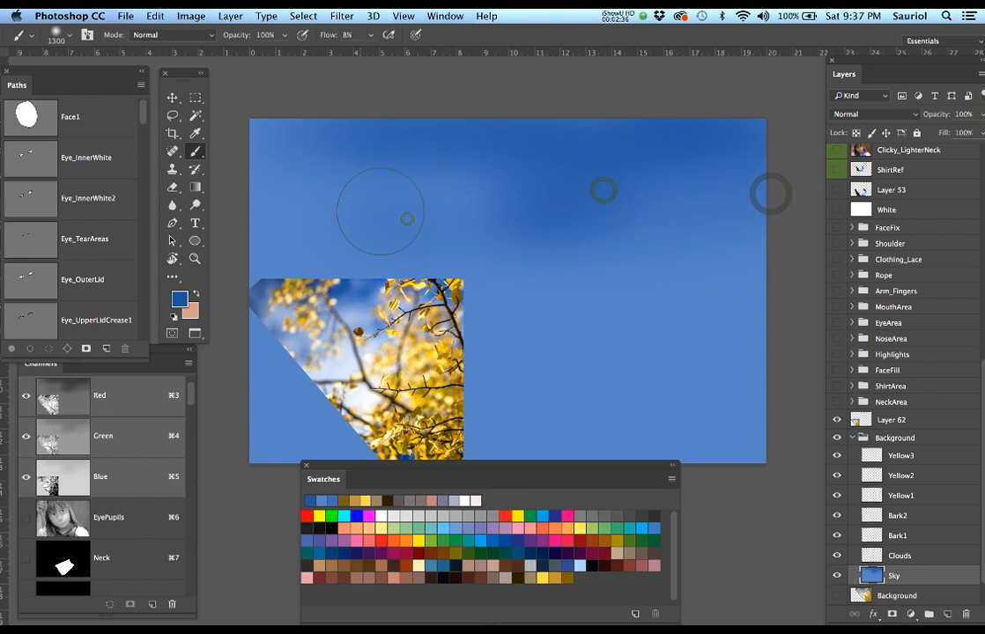
left_click_drag(444, 204, 549, 188)
mouse_move(525, 216)
left_mouse_down()
mouse_move(689, 212)
mouse_move(457, 247)
left_mouse_up()
left_click_drag(536, 266, 504, 278)
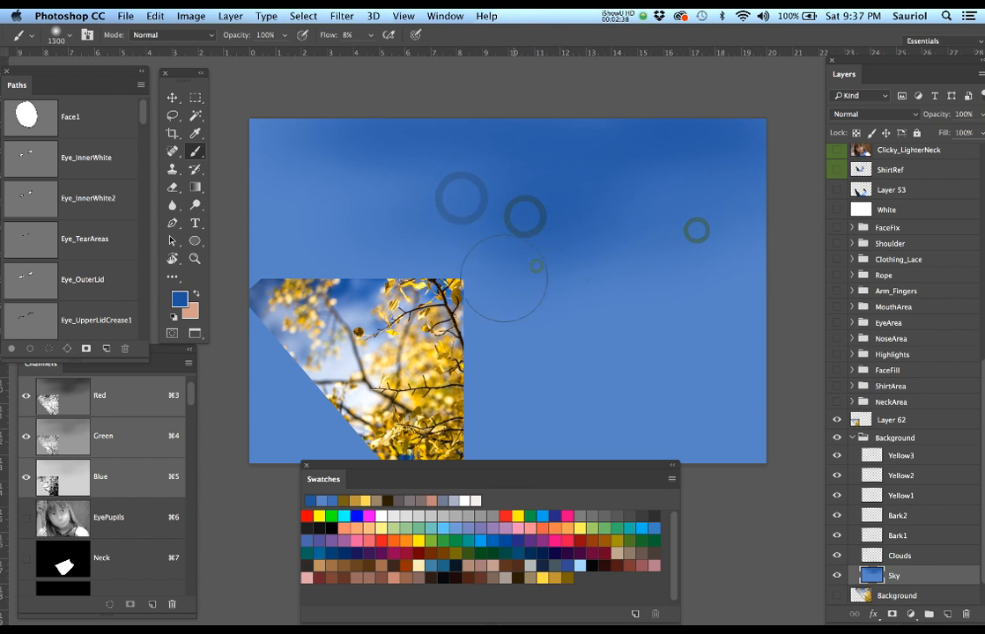
mouse_move(587, 279)
left_mouse_down()
mouse_move(743, 176)
mouse_move(590, 174)
left_mouse_up()
mouse_move(581, 174)
left_mouse_down()
mouse_move(565, 181)
mouse_move(571, 218)
mouse_move(534, 172)
left_mouse_up()
mouse_move(613, 216)
left_mouse_down()
mouse_move(736, 150)
mouse_move(529, 116)
mouse_move(719, 161)
left_mouse_up()
mouse_move(731, 164)
left_mouse_down()
mouse_move(751, 130)
mouse_move(777, 185)
mouse_move(494, 188)
left_mouse_up()
left_click_drag(476, 188, 423, 181)
left_click_drag(415, 150, 348, 151)
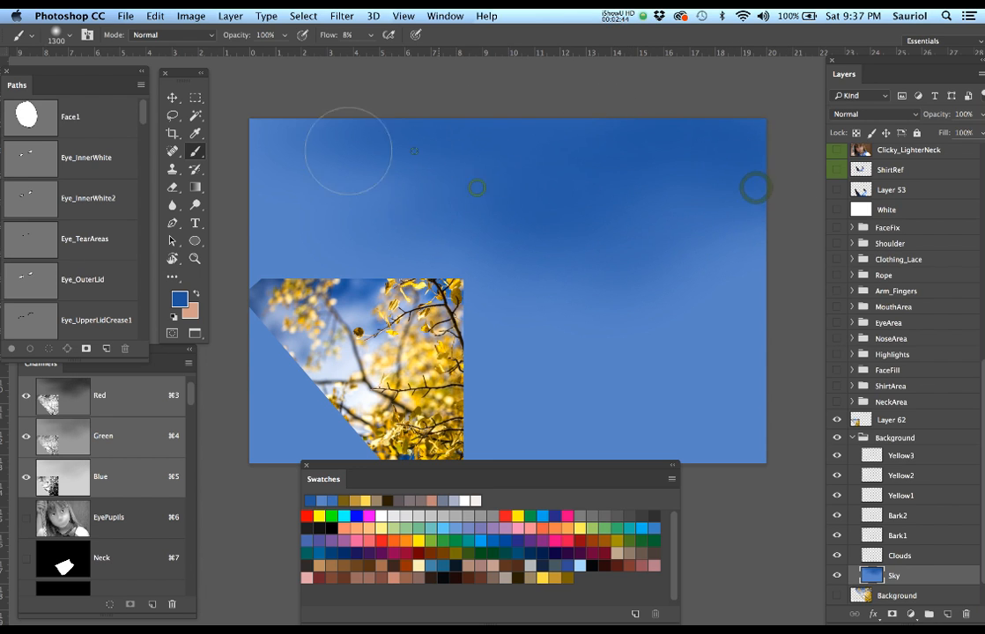
key("super+s")
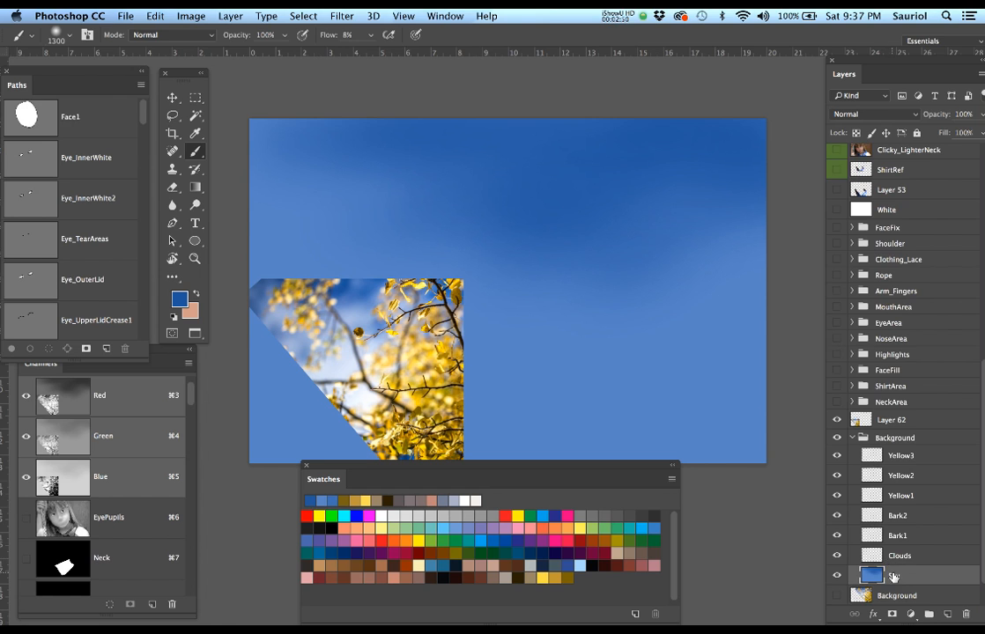
Add a new layer directly above the Sky layer and name it Sky2.
left_click(949, 614)
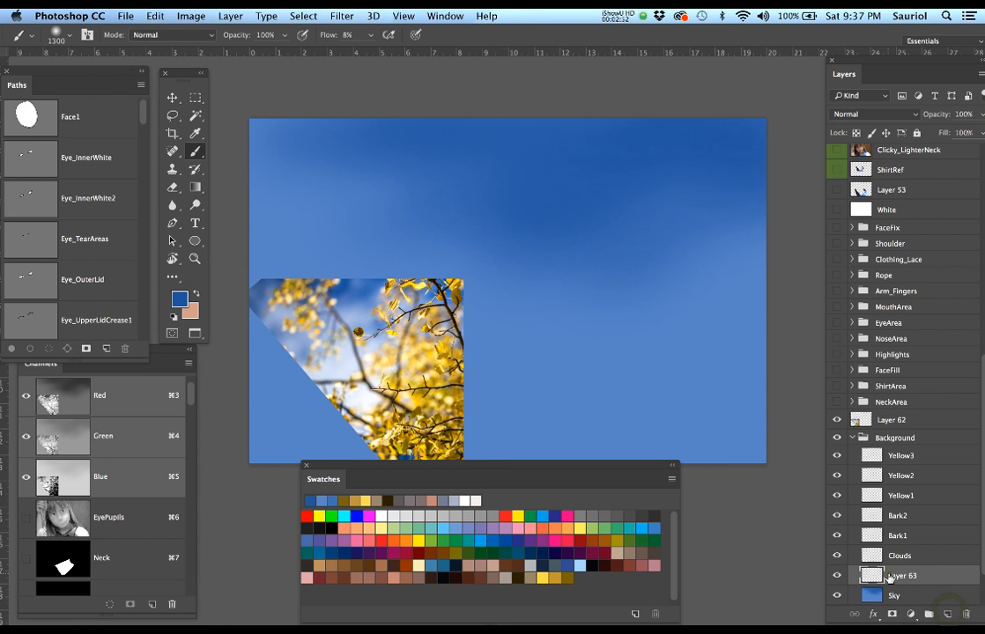
double_click(888, 577)
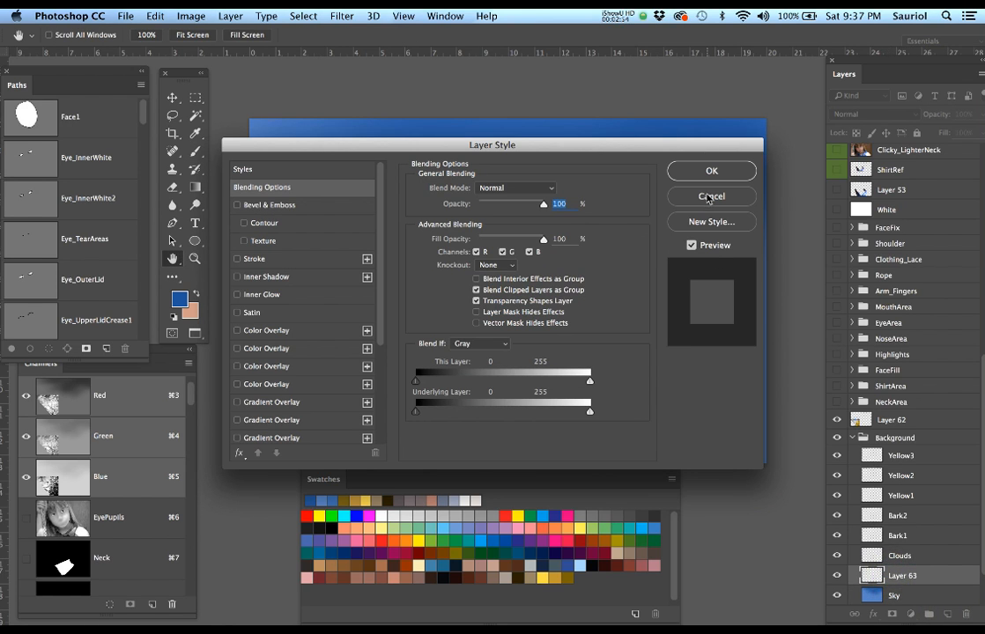
left_click(706, 195)
key("b")
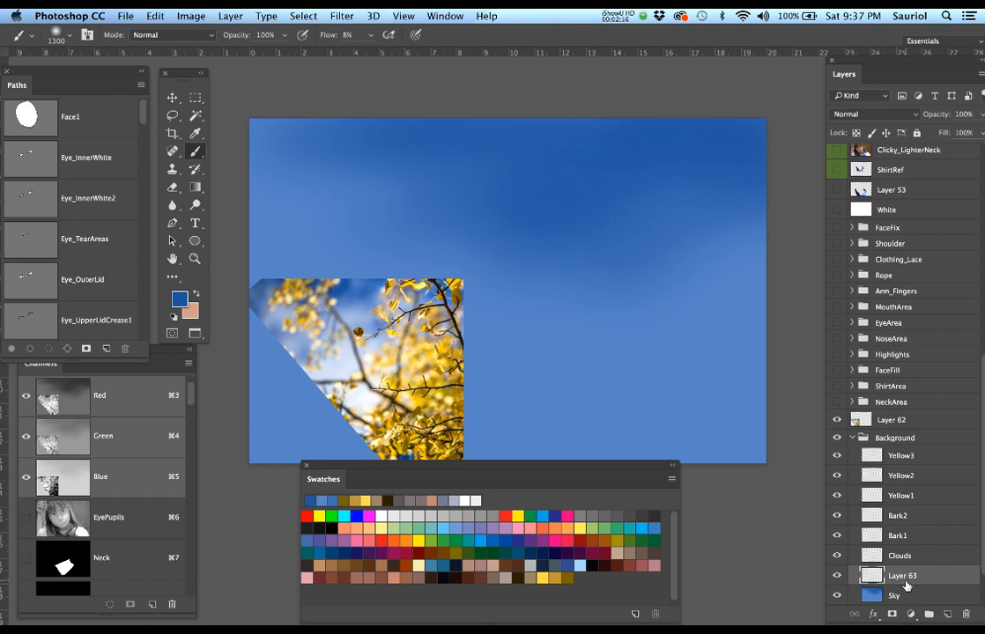
type("Sky2")
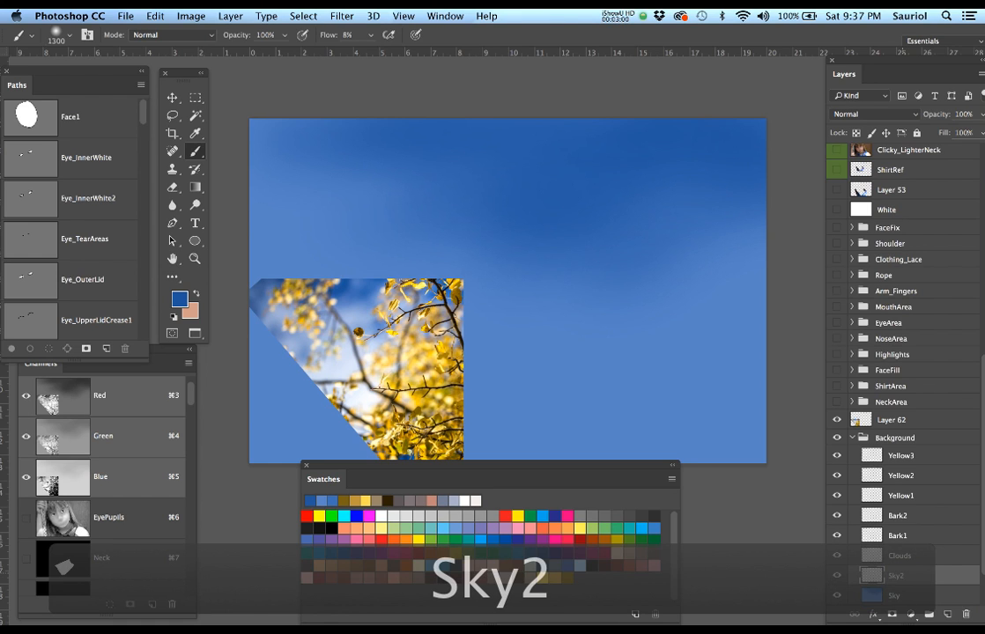
Sample white from the clouds in the small leaf photo and brush a soft haze along the lower right of Sky2.
left_click_drag(677, 416, 667, 390)
left_click(626, 334, "alt+super")
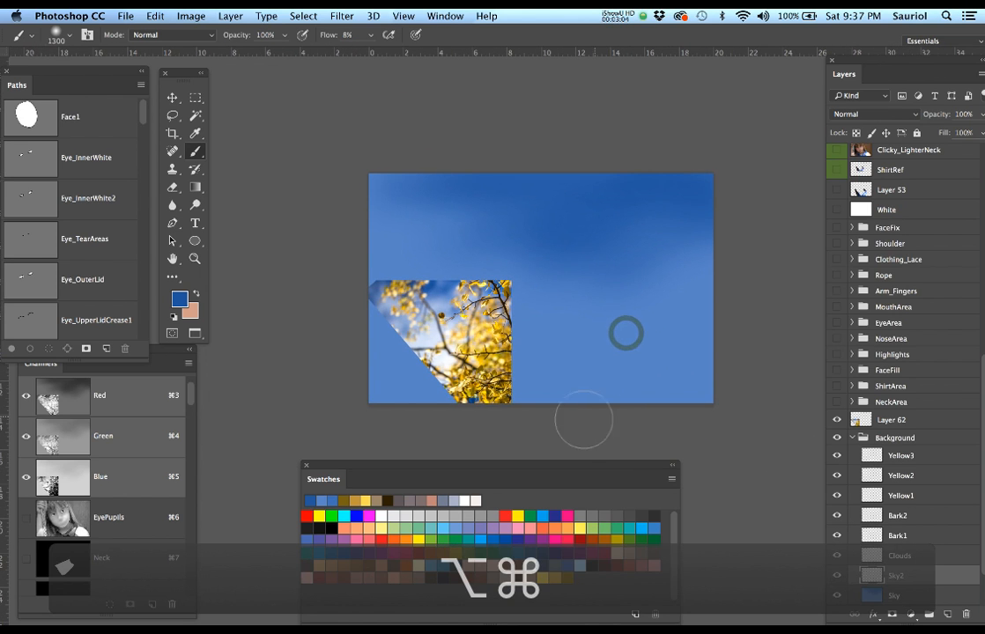
left_click(446, 360, "alt")
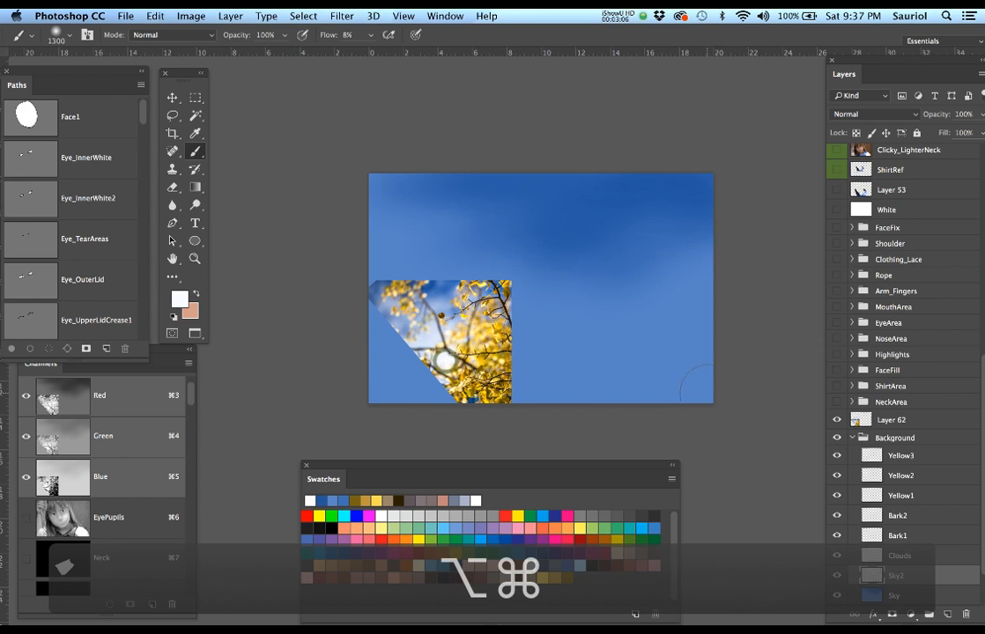
mouse_move(697, 384)
left_mouse_down()
mouse_move(559, 380)
mouse_move(729, 365)
left_mouse_up()
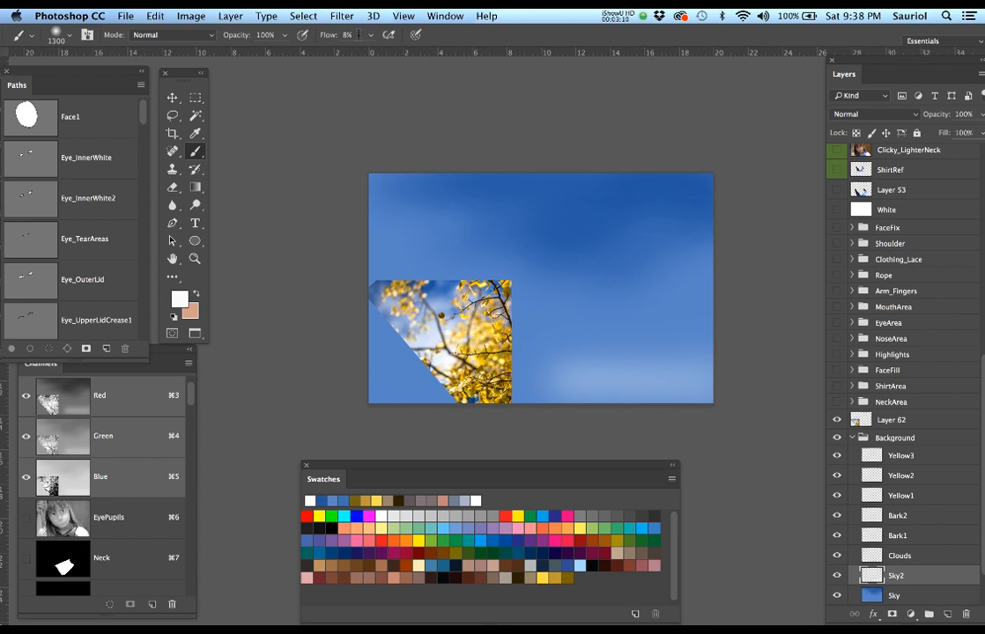
Enlarge the brush to 1700 and build up the white haze higher over the lower-right part of the sky.
key("bracketright")
key("bracketright")
key("bracketright")
key("bracketright")
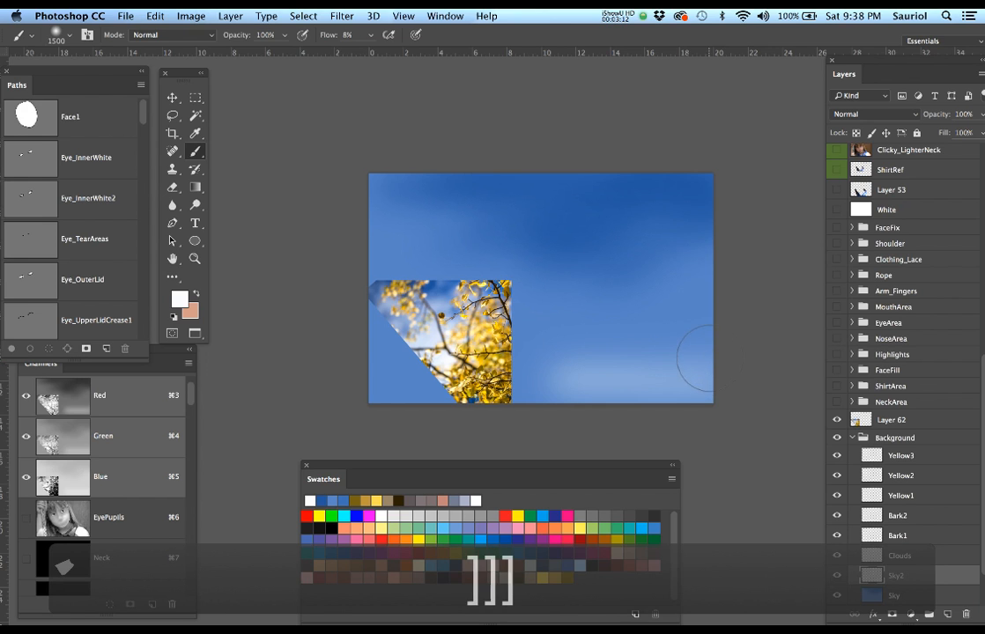
mouse_move(715, 353)
left_mouse_down()
mouse_move(566, 358)
mouse_move(699, 334)
left_mouse_up()
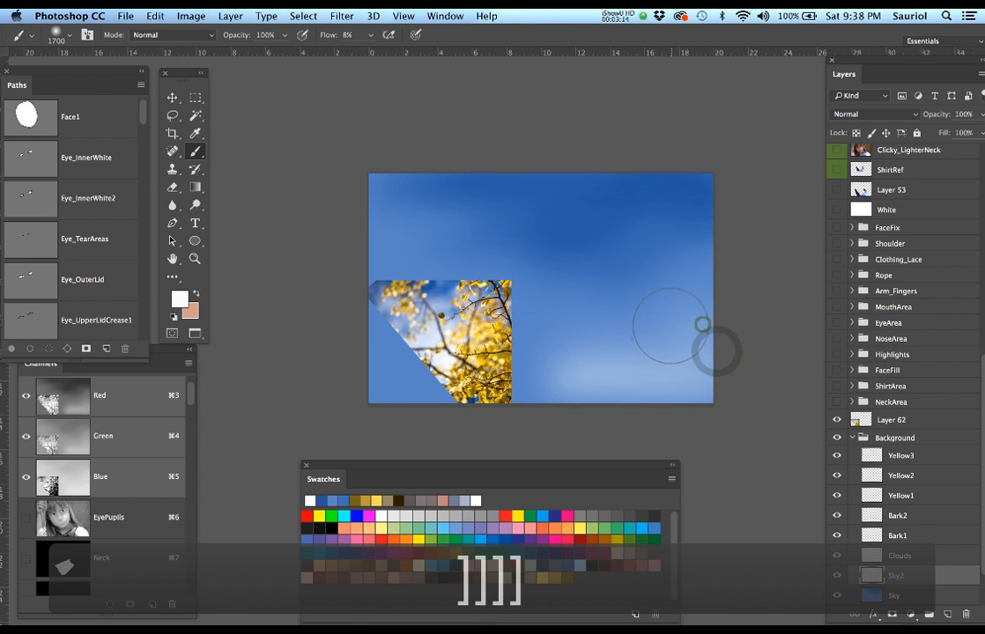
mouse_move(633, 341)
left_mouse_down()
mouse_move(545, 400)
mouse_move(678, 360)
mouse_move(541, 330)
left_mouse_up()
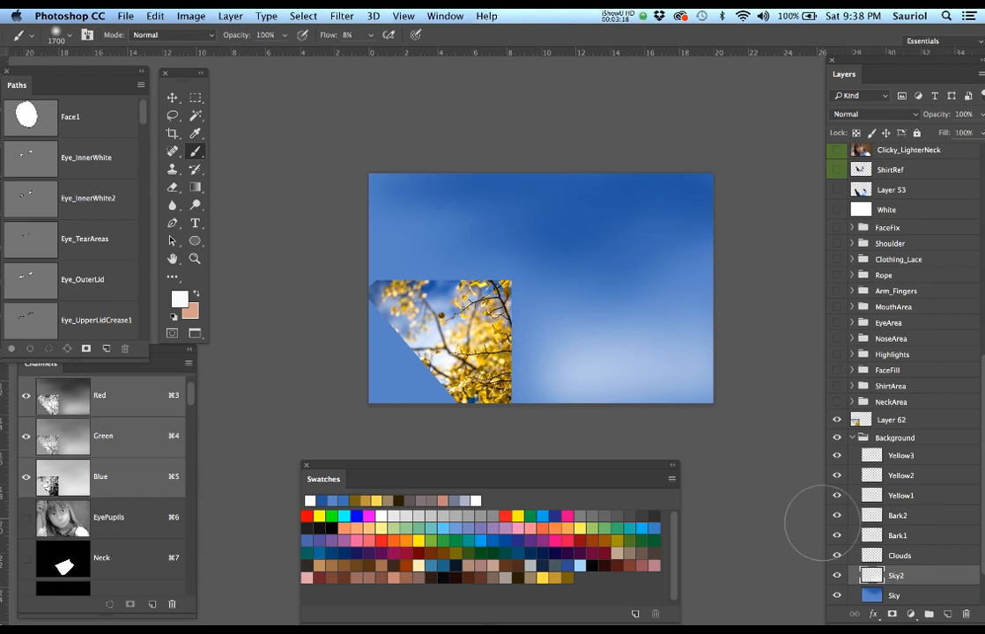
Move the large Background photo layer above the Background group and toggle its visibility to compare it with the painting, leaving it hidden.
scroll(838, 582, "down", 2)
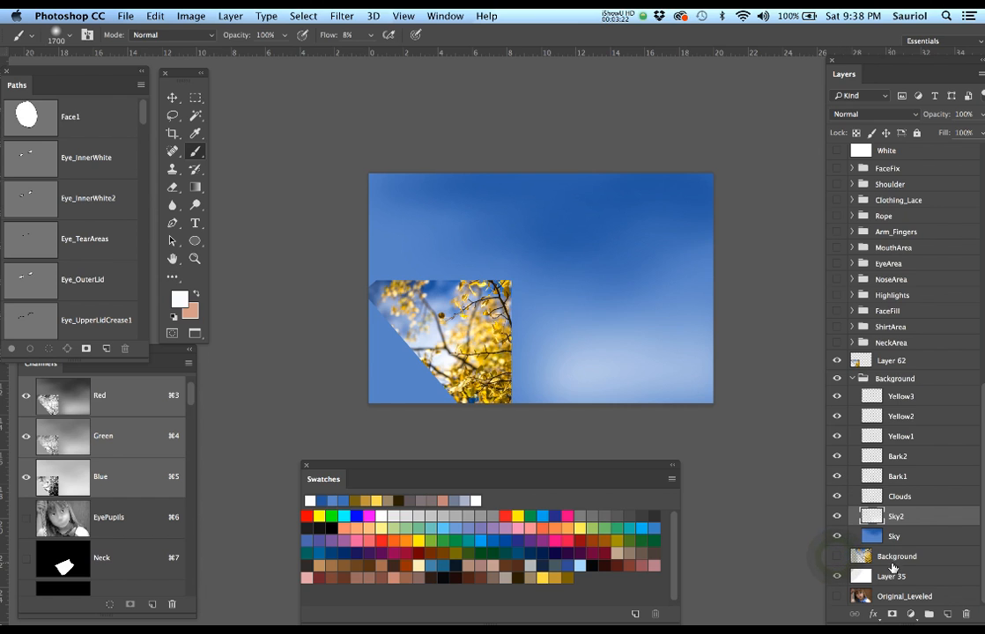
left_click_drag(894, 558, 892, 372)
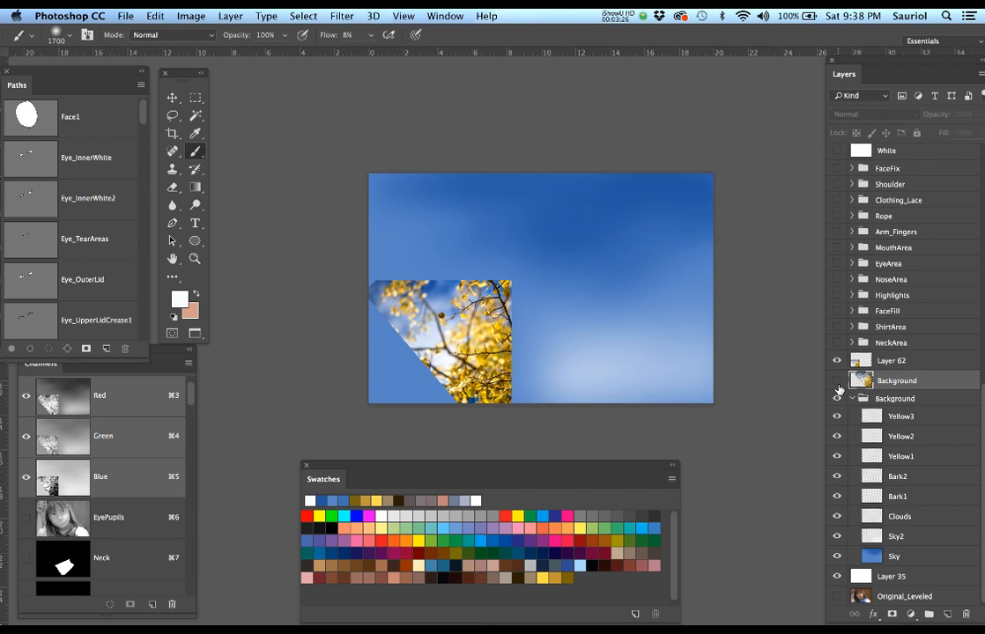
left_click(838, 382)
left_click(838, 381)
left_click(837, 382)
left_click(838, 382)
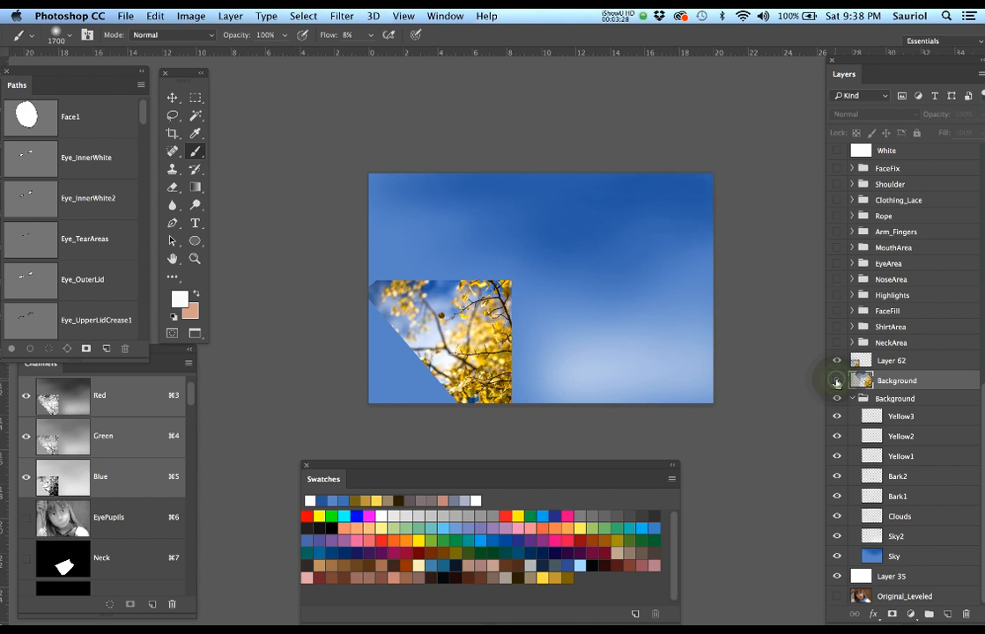
left_click(837, 382)
left_click(837, 382)
Add more soft white to Sky2 over the lower-right sky and up towards the canvas centre.
left_click(897, 537)
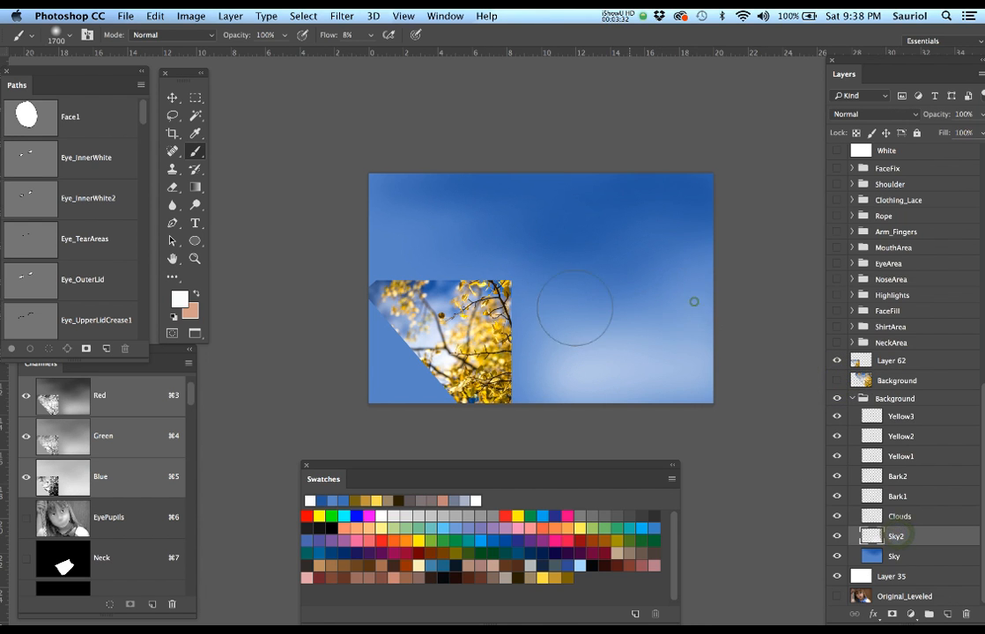
left_click(580, 380)
left_click(663, 395)
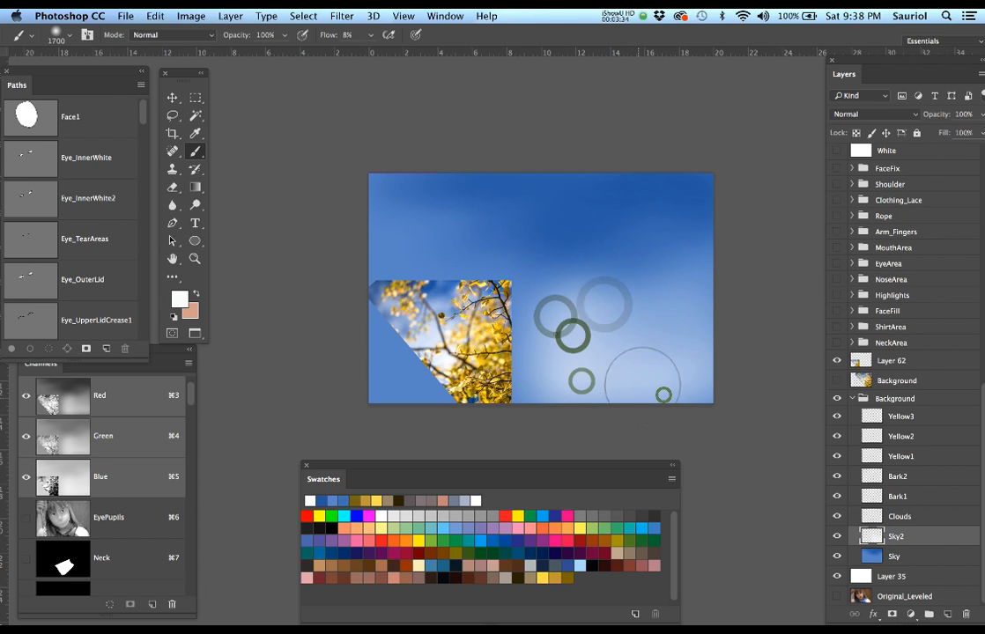
left_click(555, 334)
left_click(567, 271)
left_click(530, 270)
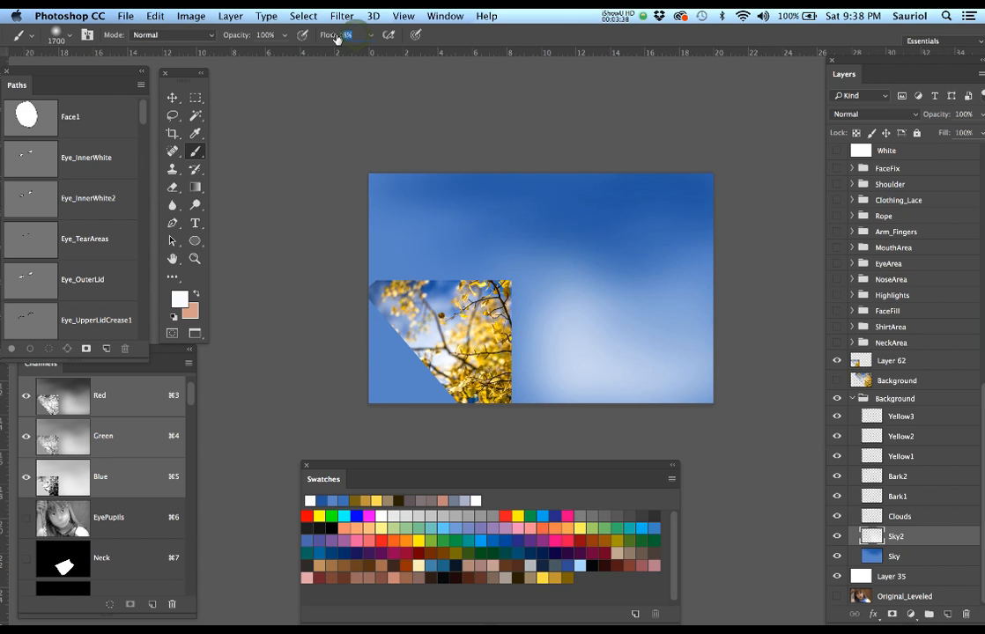
Lower the brush flow to 5%, blend the white cloud area on Sky2, and hide the small leaf photo's layer.
type("5")
mouse_move(588, 302)
left_mouse_down()
mouse_move(579, 314)
mouse_move(638, 328)
mouse_move(579, 338)
mouse_move(551, 332)
mouse_move(689, 379)
left_mouse_up()
left_click(836, 362)
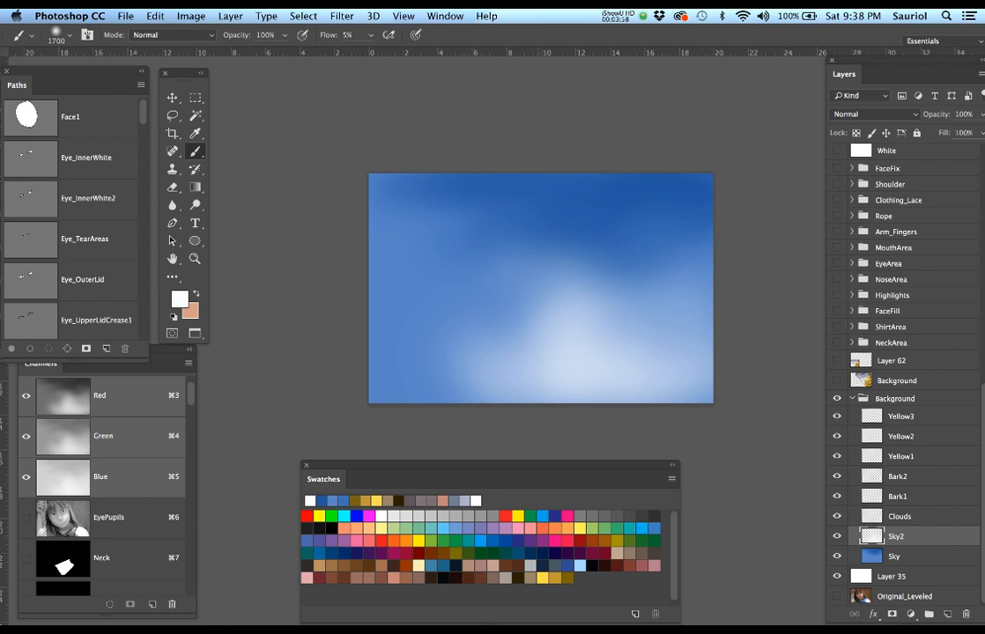
Open the Brush settings and place them beside the canvas so that most of the painting is uncovered.
left_click(445, 15)
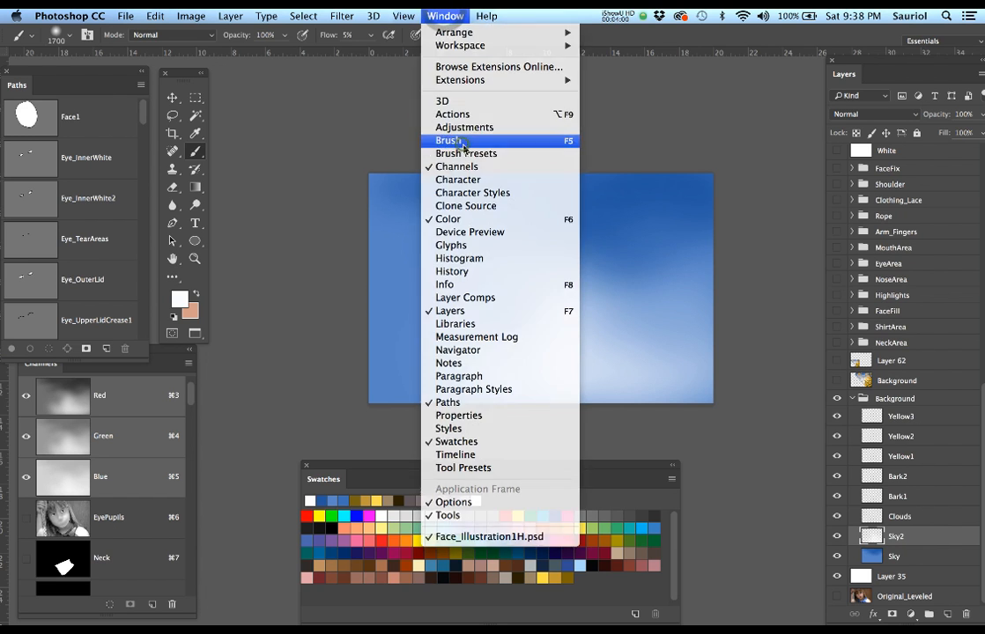
left_click(459, 138)
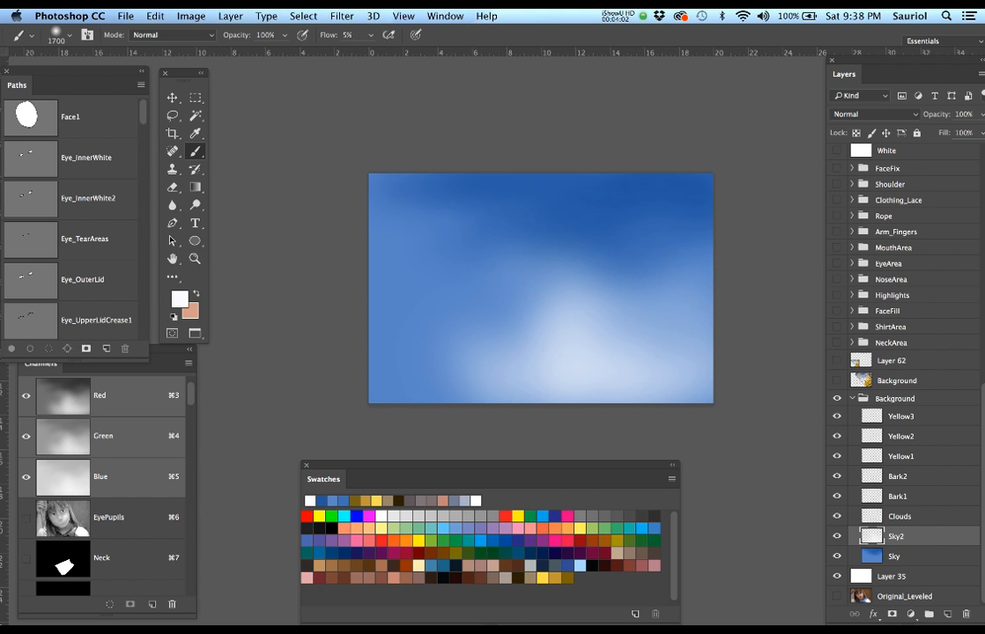
mouse_move(984, 125)
left_mouse_down()
mouse_move(460, 273)
mouse_move(549, 95)
left_mouse_up()
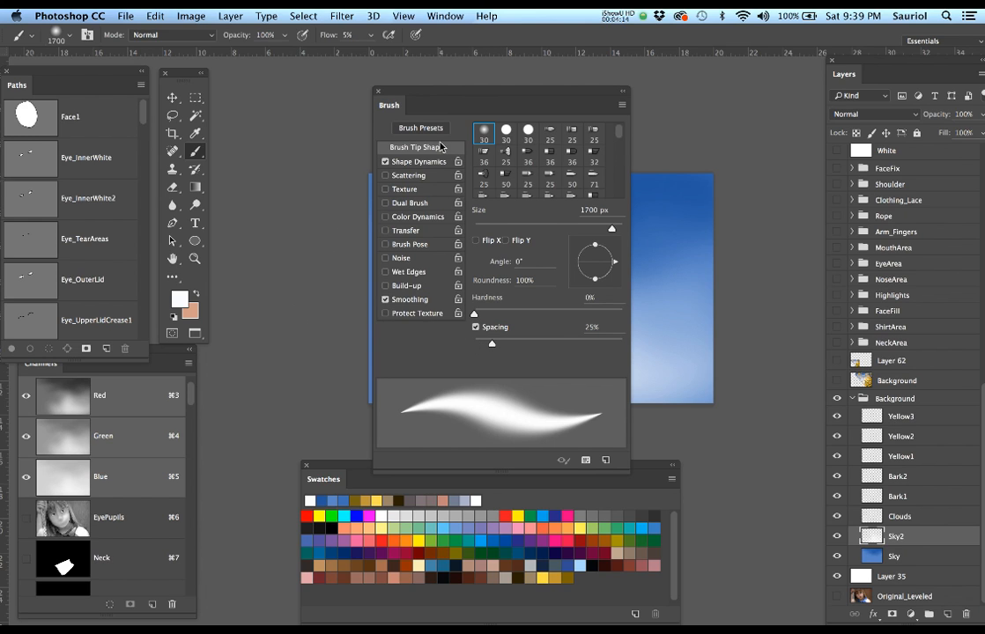
left_click_drag(453, 92, 637, 94)
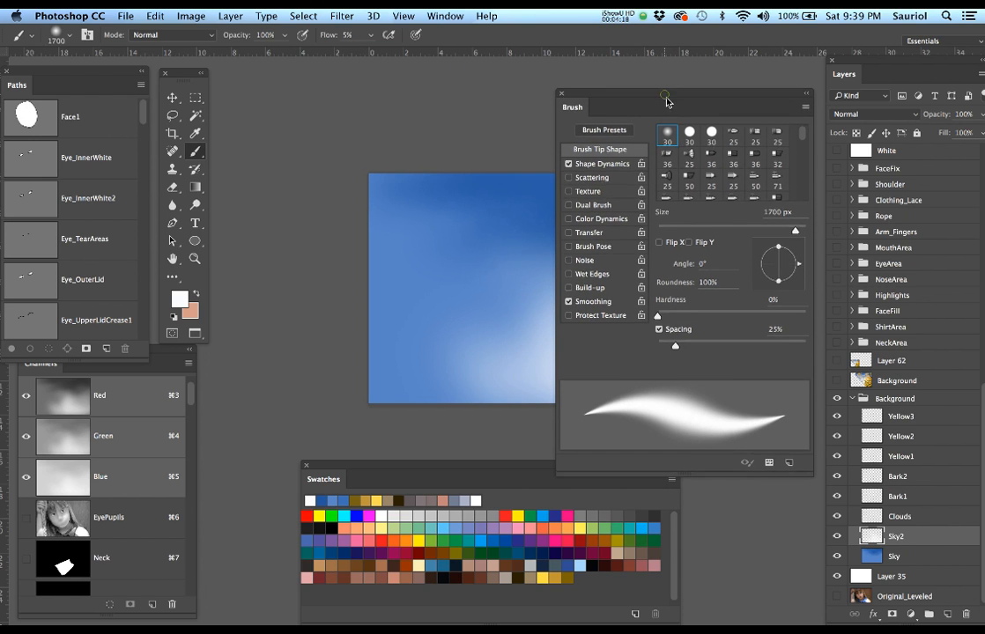
left_click_drag(666, 96, 791, 190)
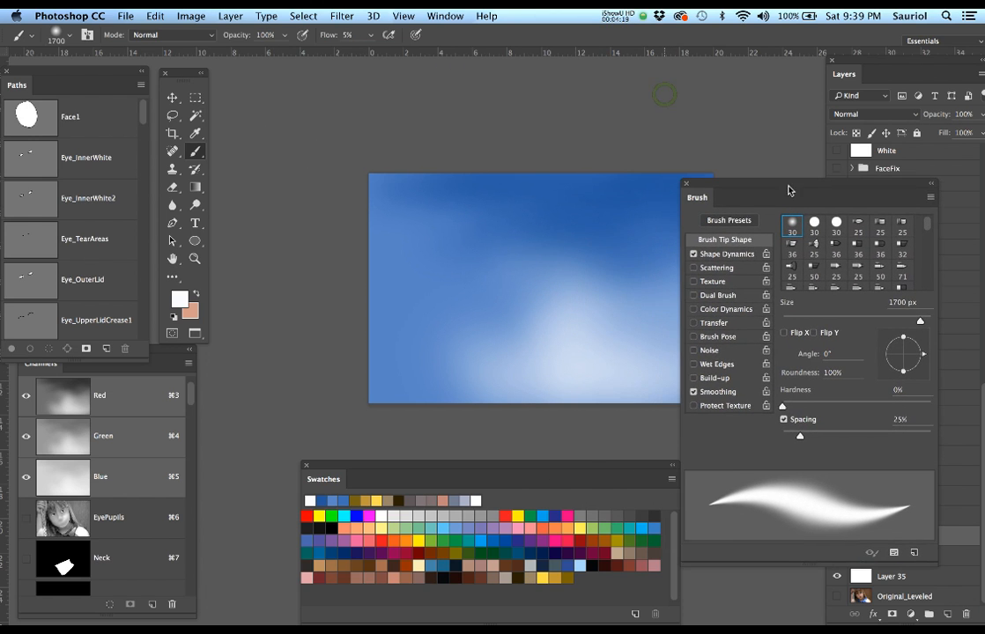
Raise the brush flow to 100% and reduce the brush size to 900 px.
left_click(371, 38)
left_click_drag(369, 54, 431, 58)
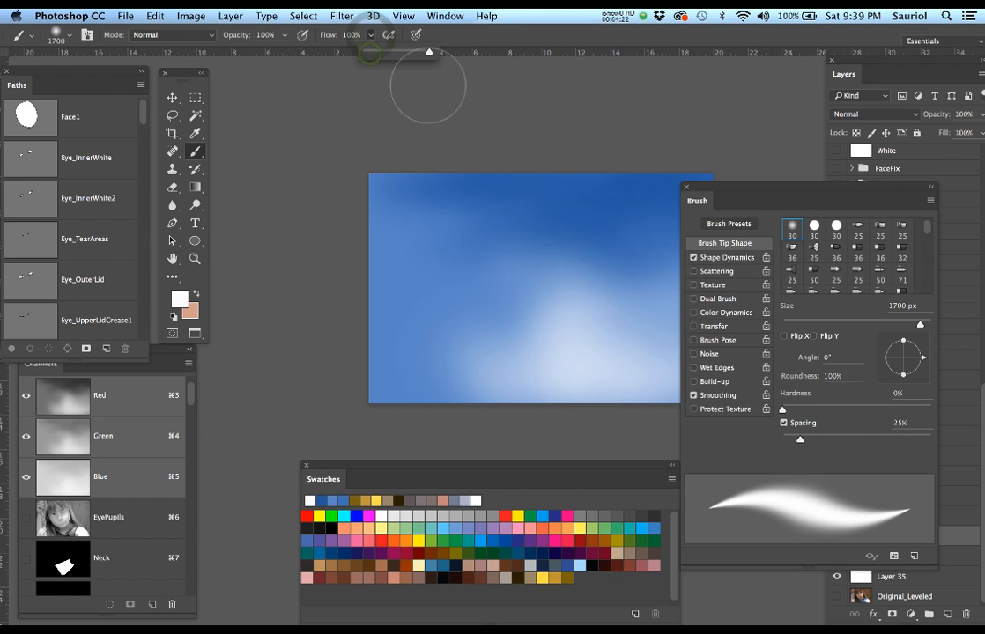
key("bracketleft")
key("bracketleft")
key("bracketleft")
key("bracketleft")
key("bracketleft")
key("bracketleft")
key("bracketleft")
key("bracketleft")
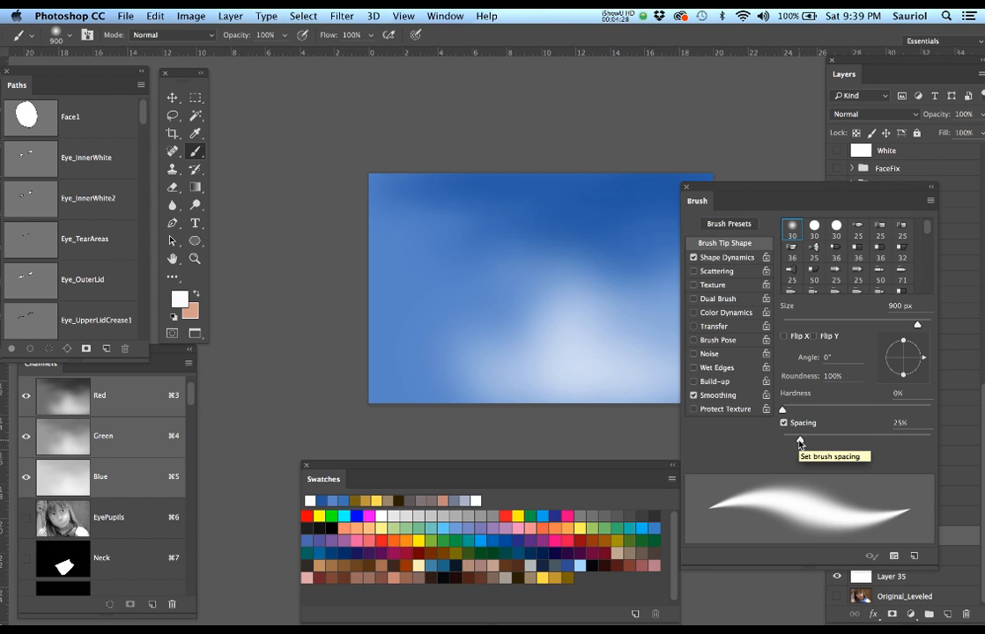
Set the brush hardness to 100% and spacing to 1%, and paint a solid white test stroke across the top of the canvas.
right_click(528, 229)
left_click_drag(605, 295, 696, 306)
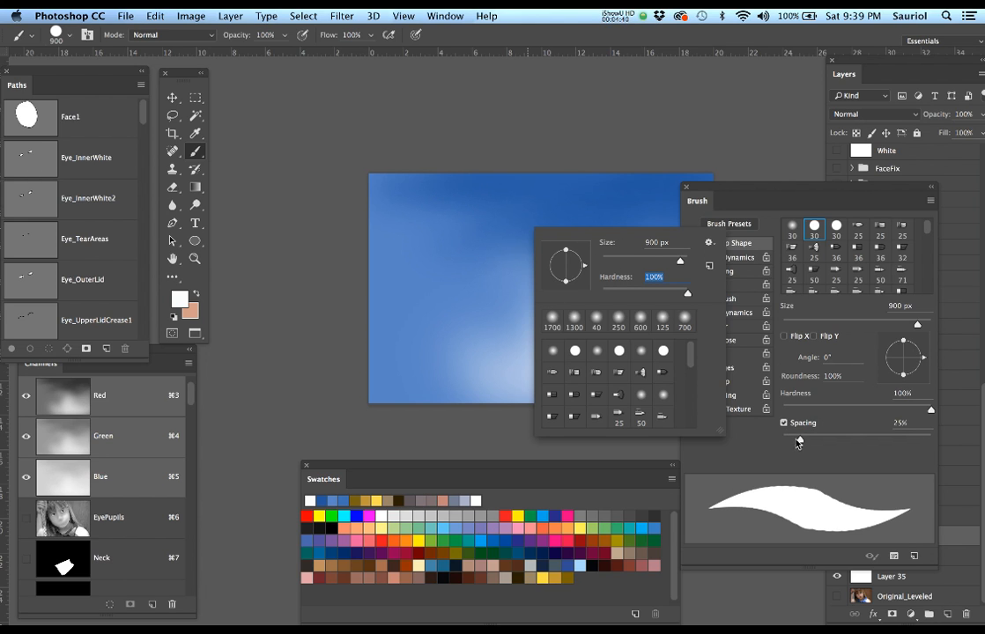
left_click(799, 440)
left_click_drag(791, 443, 785, 444)
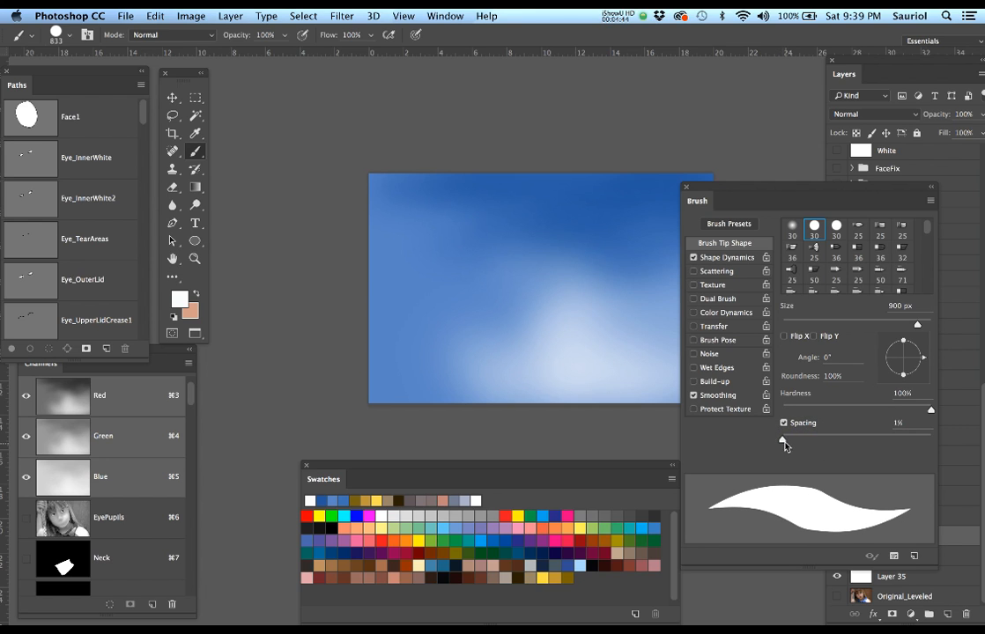
left_click_drag(597, 200, 407, 200)
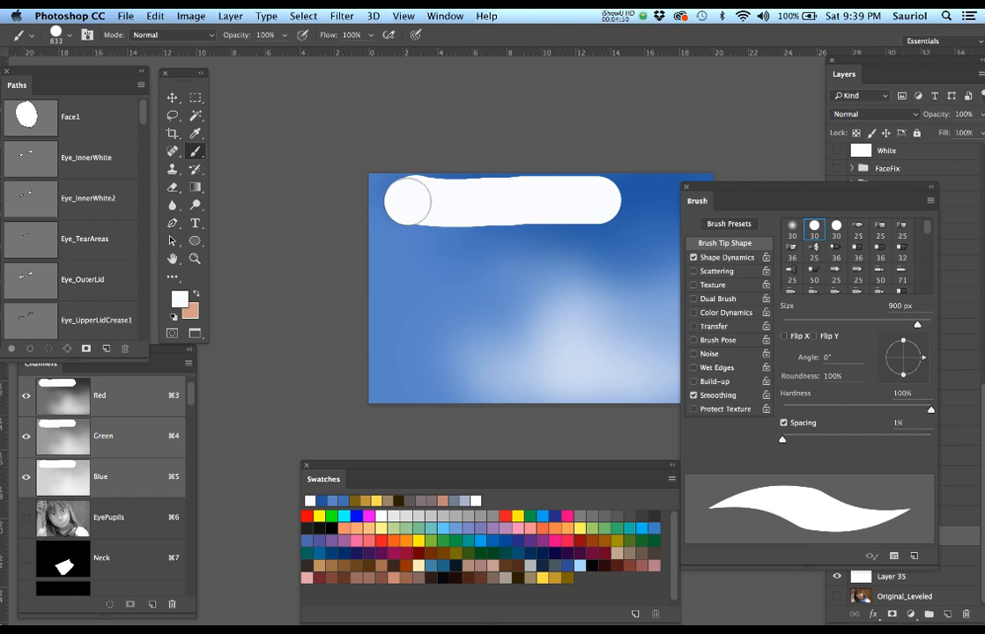
Set the brush spacing to 100% and paint a row of three adjoining white dots below the solid test stroke.
left_click_drag(781, 447, 855, 443)
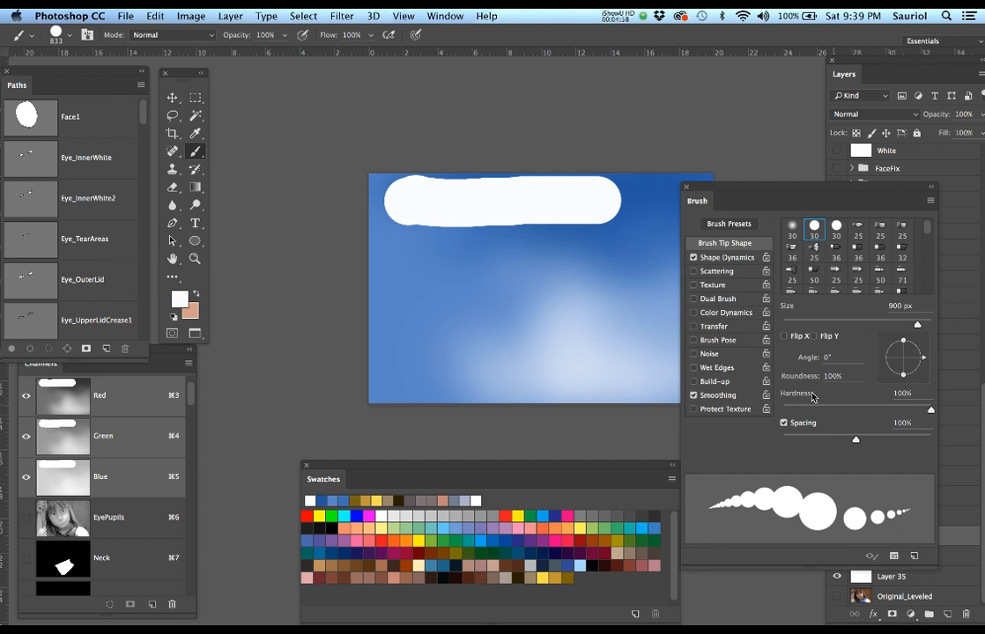
left_click(626, 270)
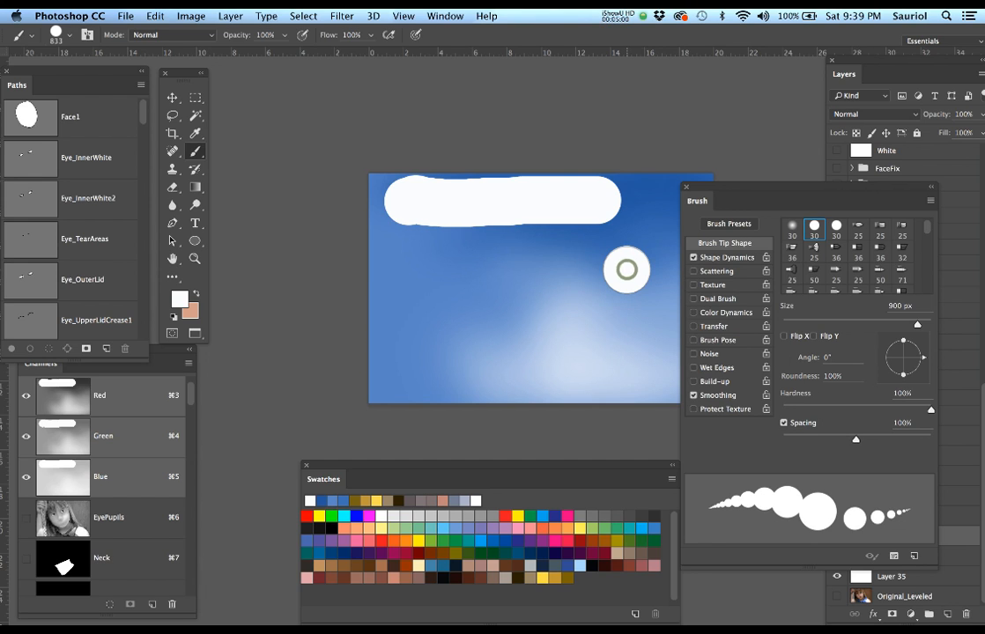
left_click(579, 272)
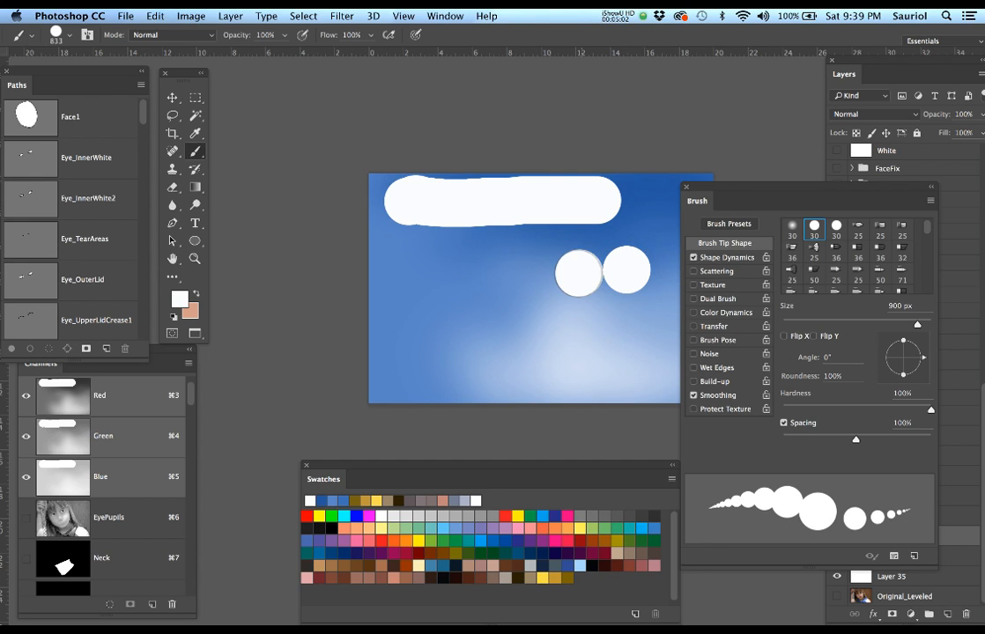
left_click(531, 273)
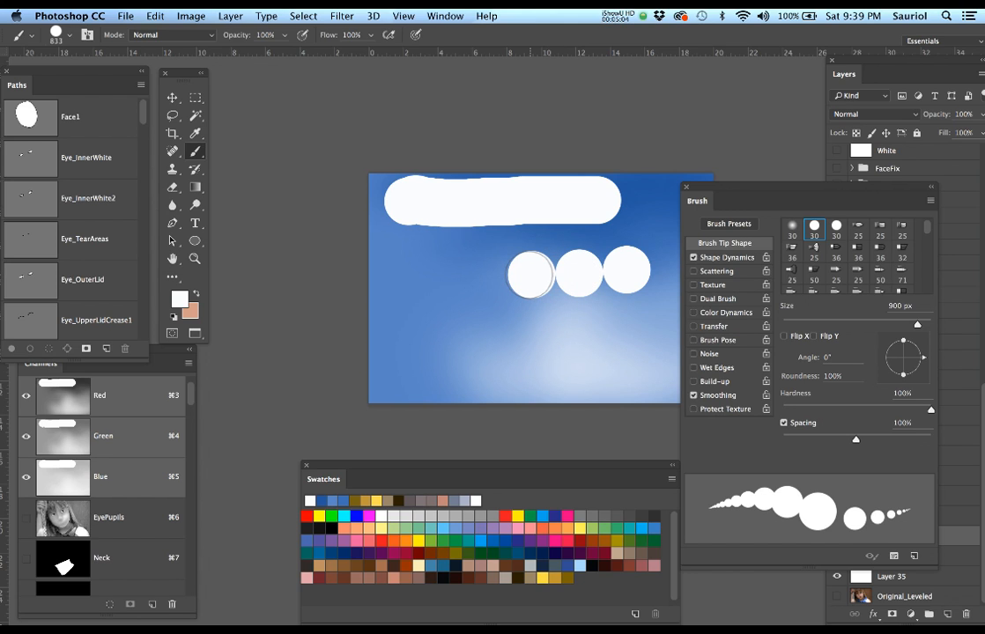
Add a fourth adjoining white dot, then raise the brush spacing to 200% and paint a row of separated dots below.
left_click(483, 276)
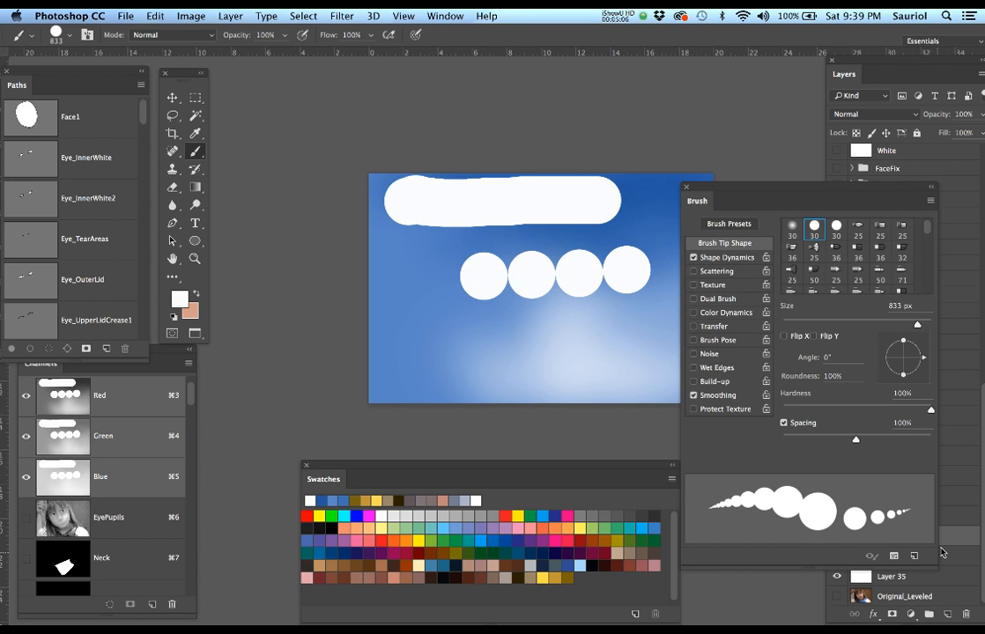
left_click_drag(857, 441, 895, 441)
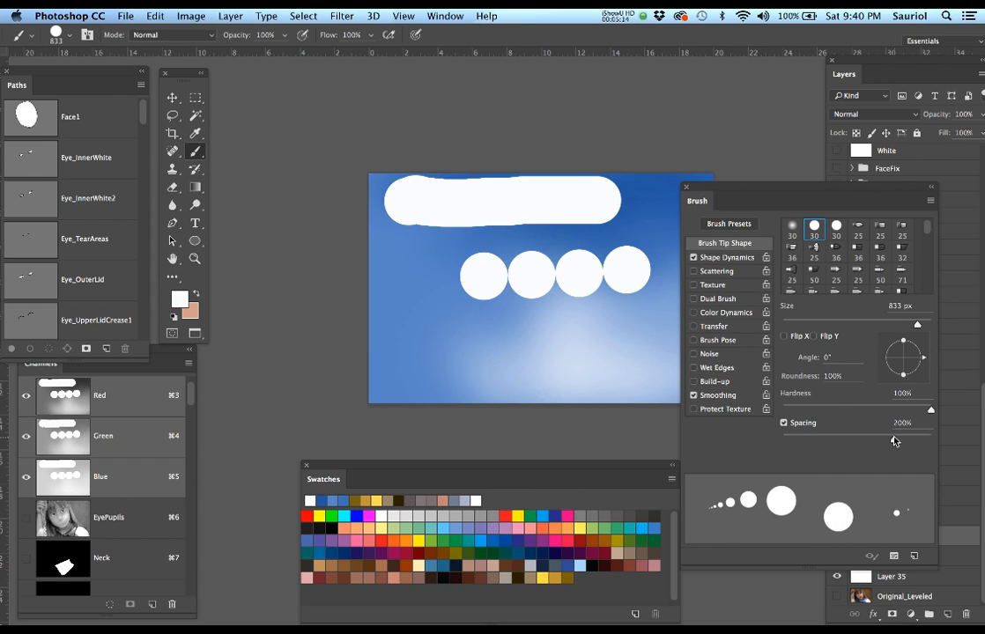
left_click(646, 325)
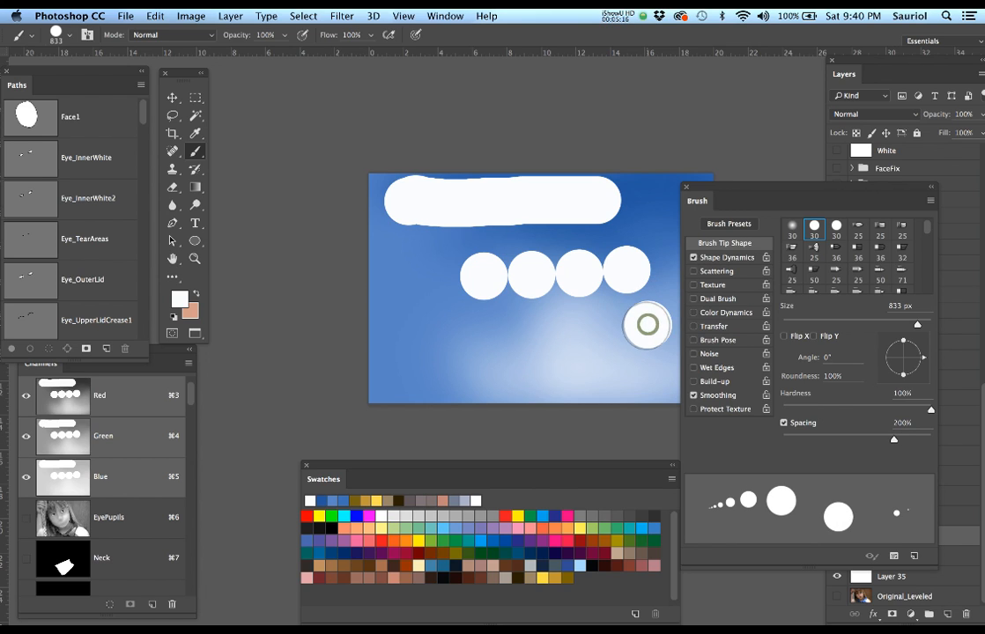
left_click_drag(597, 327, 419, 327)
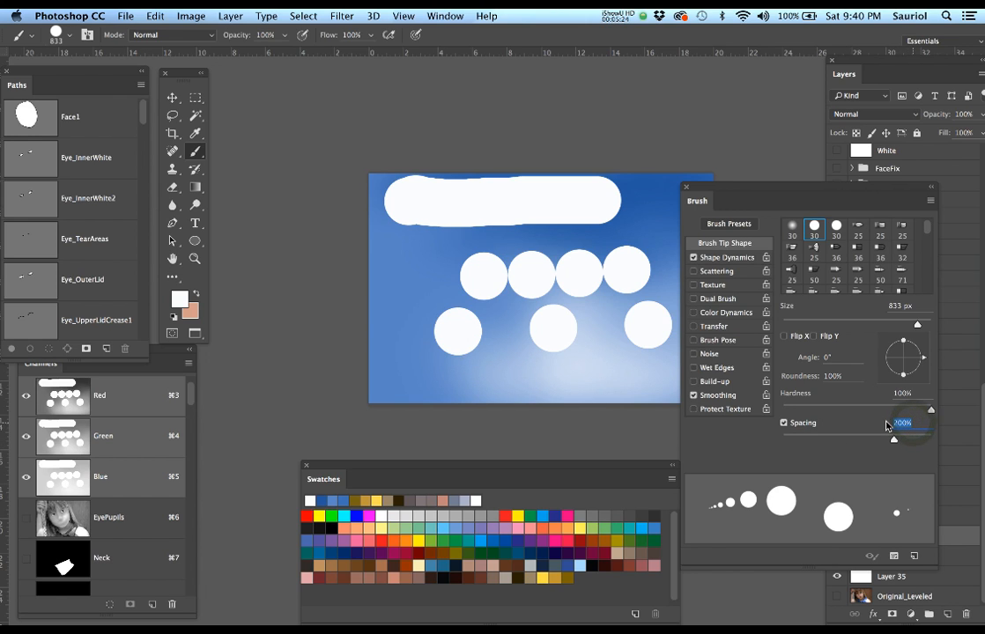
Set the brush spacing to 25% and paint a continuous winding white test stroke across the dots.
type("25")
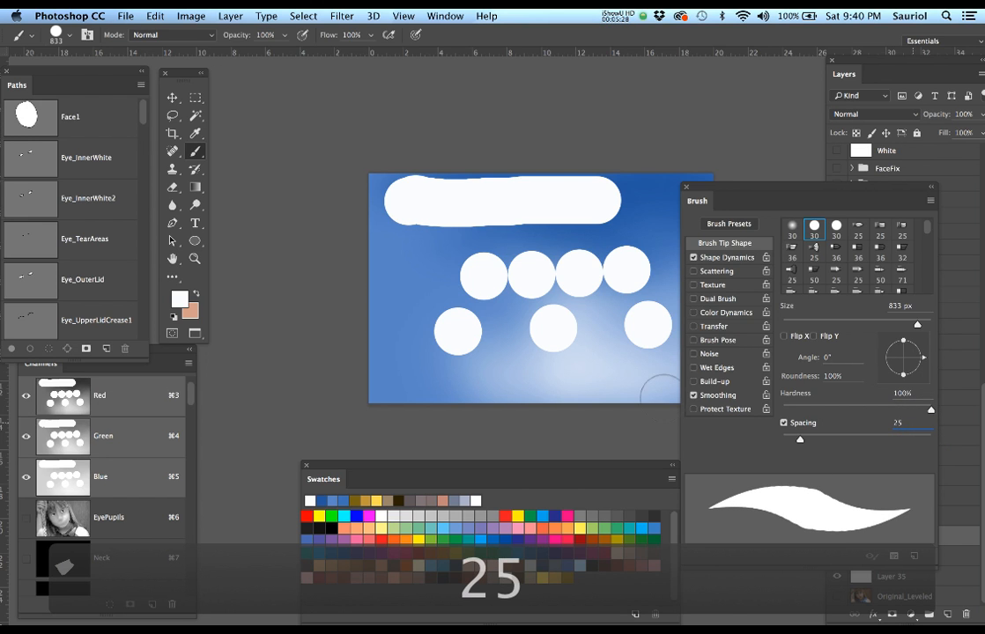
right_click(598, 348)
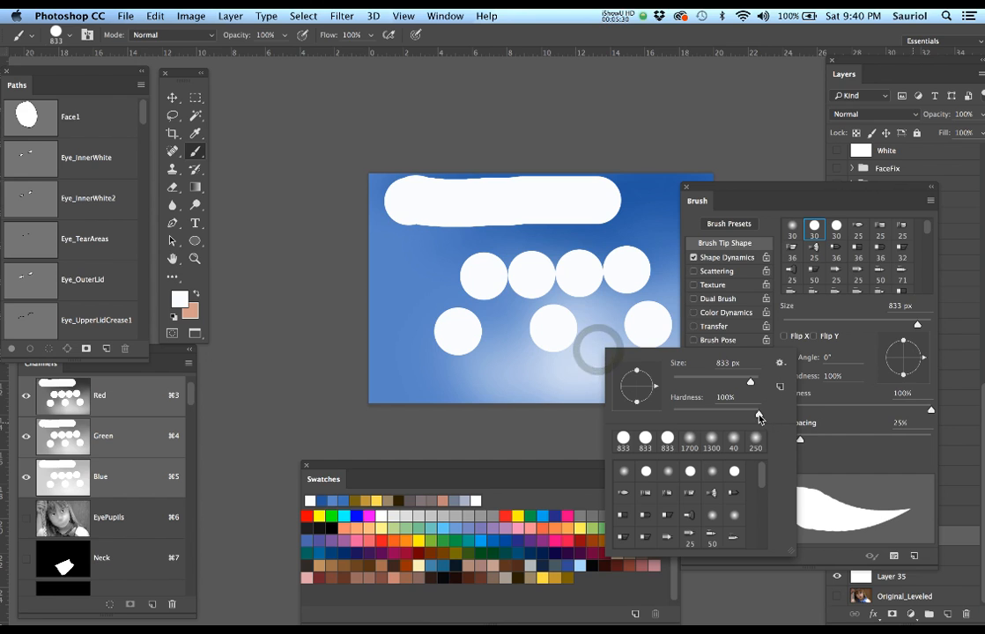
left_click(552, 349)
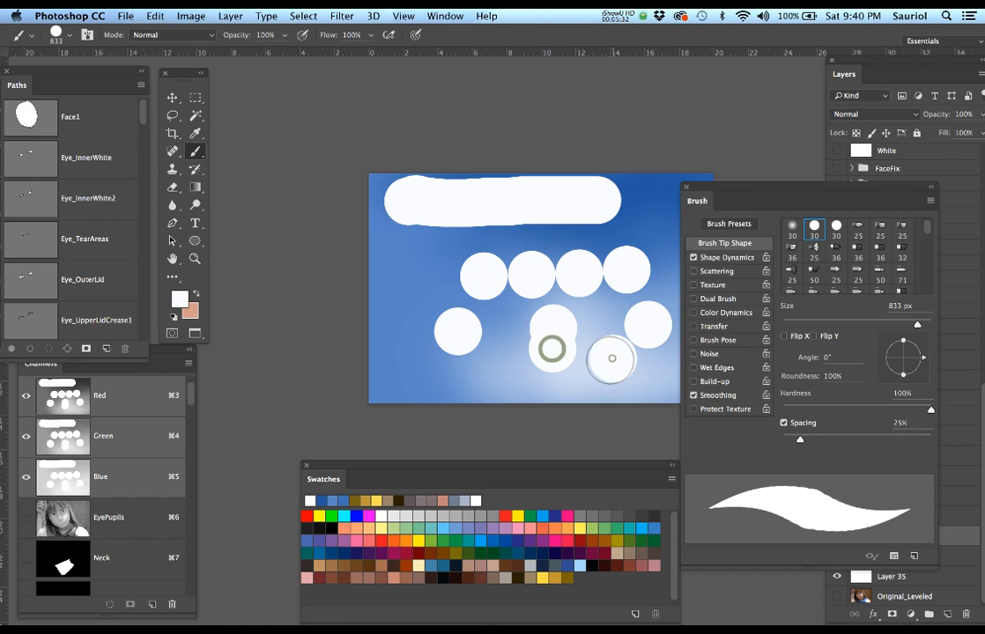
mouse_move(612, 358)
left_mouse_down()
mouse_move(437, 353)
mouse_move(397, 255)
mouse_move(529, 282)
mouse_move(520, 310)
mouse_move(423, 242)
mouse_move(493, 225)
left_mouse_up()
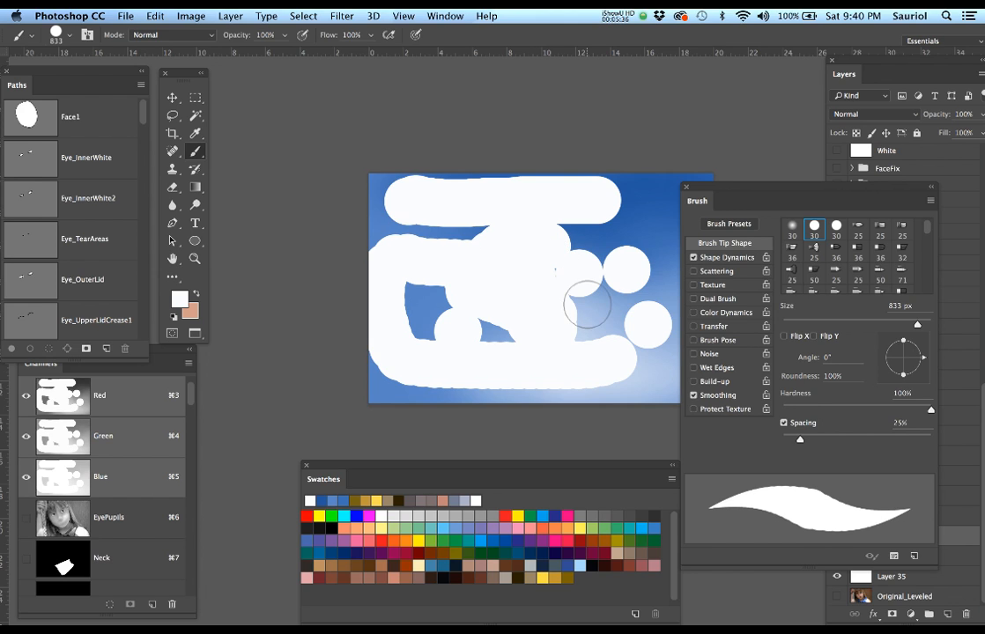
Bring the layer list in front of the Brush settings and undo all the hard white test strokes and dots.
left_click(943, 423)
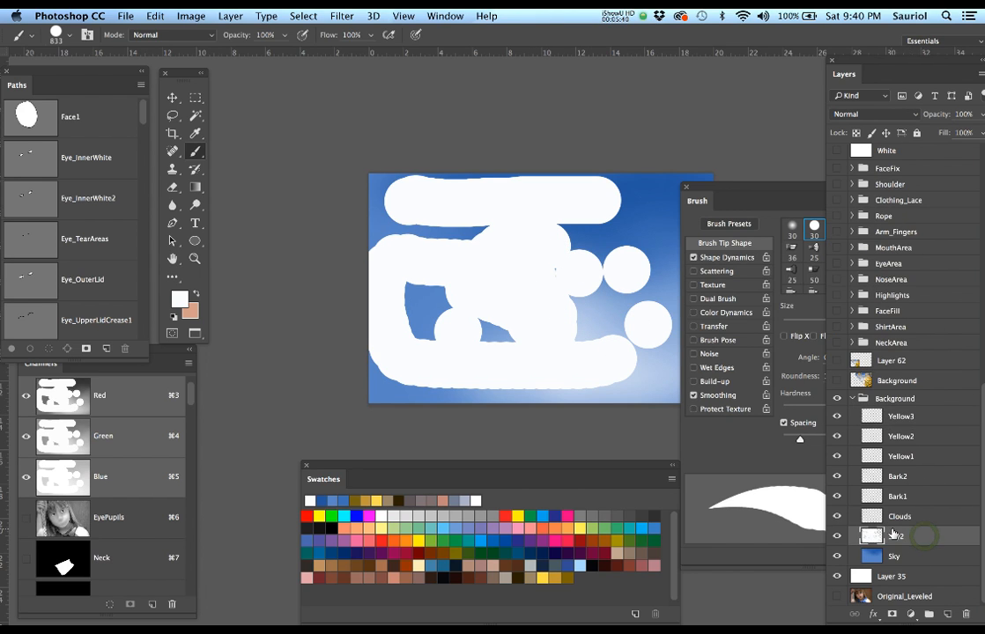
key("super+z")
key("alt+super+z")
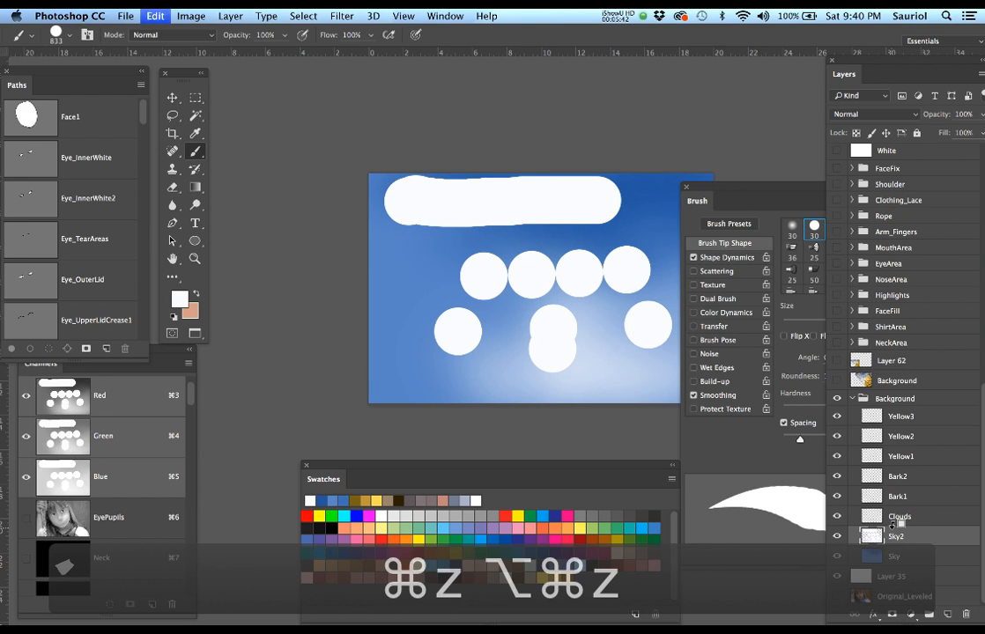
key("alt+super+z")
key("alt+super+z")
key("alt+super+z")
key("alt+super+z")
key("alt+super+z")
key("alt+super+z")
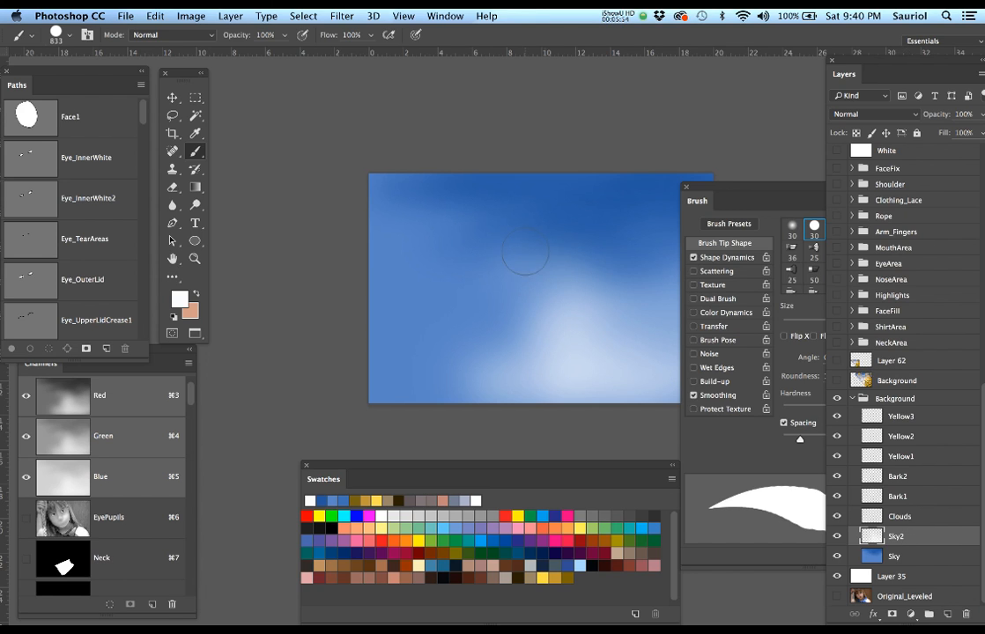
Set the brush hardness to 0%, then try a soft white S-shaped stroke on the sky and undo it.
right_click(554, 251)
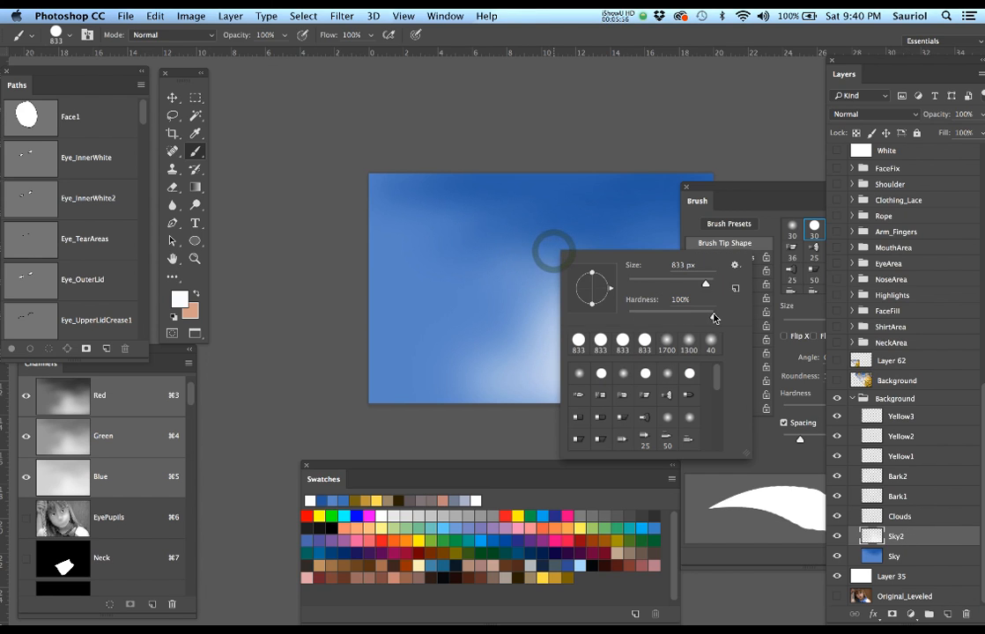
left_click_drag(712, 314, 584, 310)
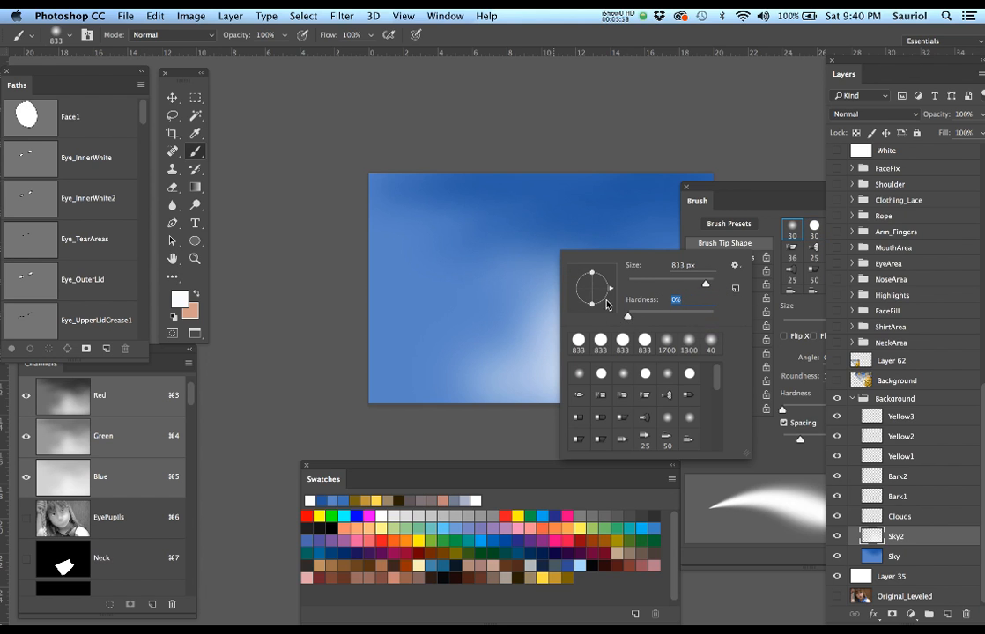
mouse_move(615, 212)
left_mouse_down()
mouse_move(513, 222)
mouse_move(458, 249)
mouse_move(609, 287)
mouse_move(514, 314)
mouse_move(474, 309)
left_mouse_up()
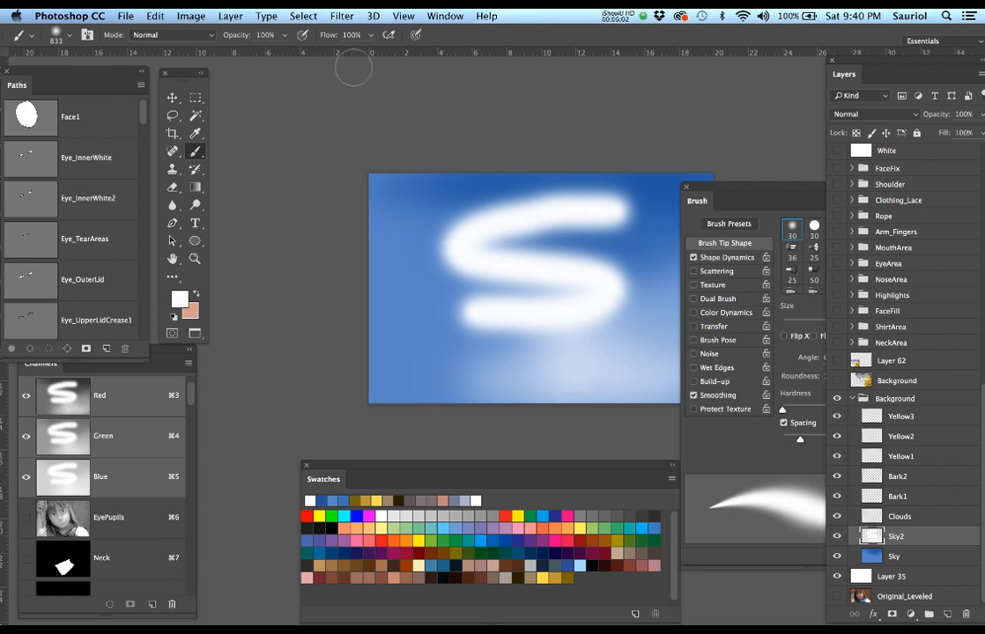
key("super+z")
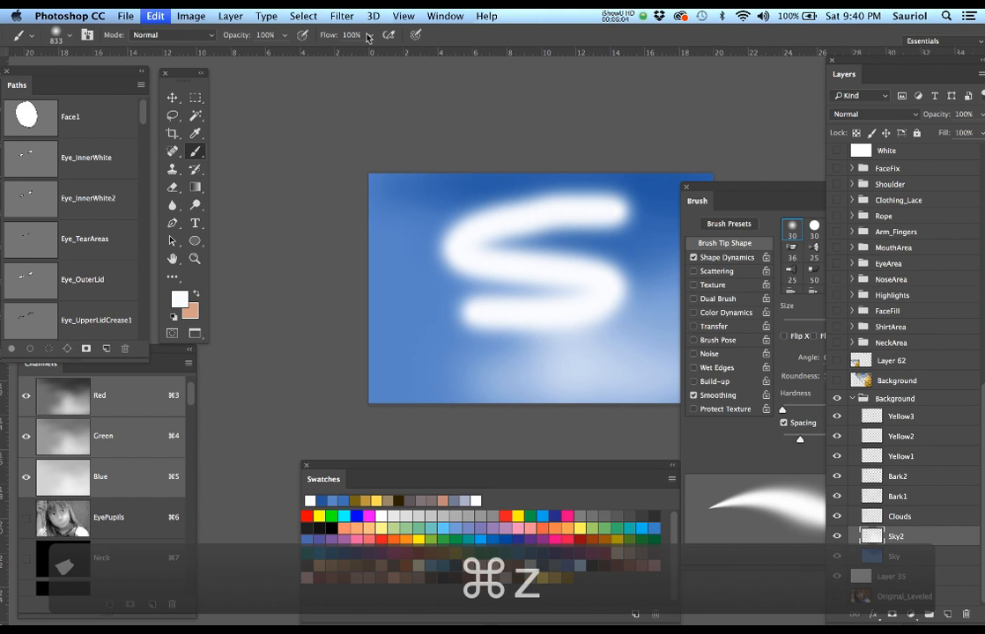
Set the brush flow to 8% and paint a faint S-shaped test stroke on the sky.
left_click(367, 37)
left_click(361, 25)
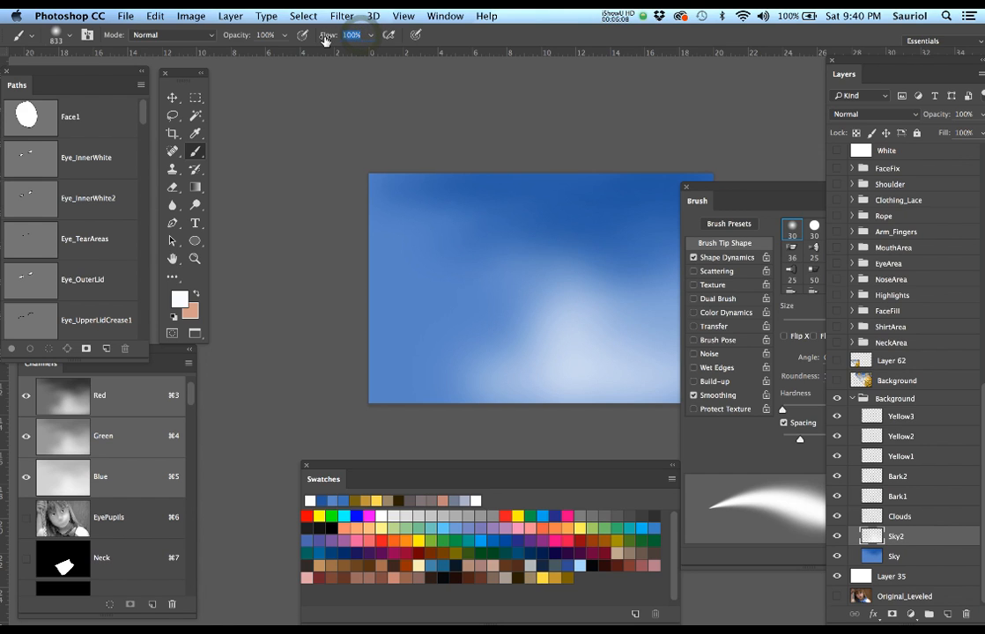
key("8")
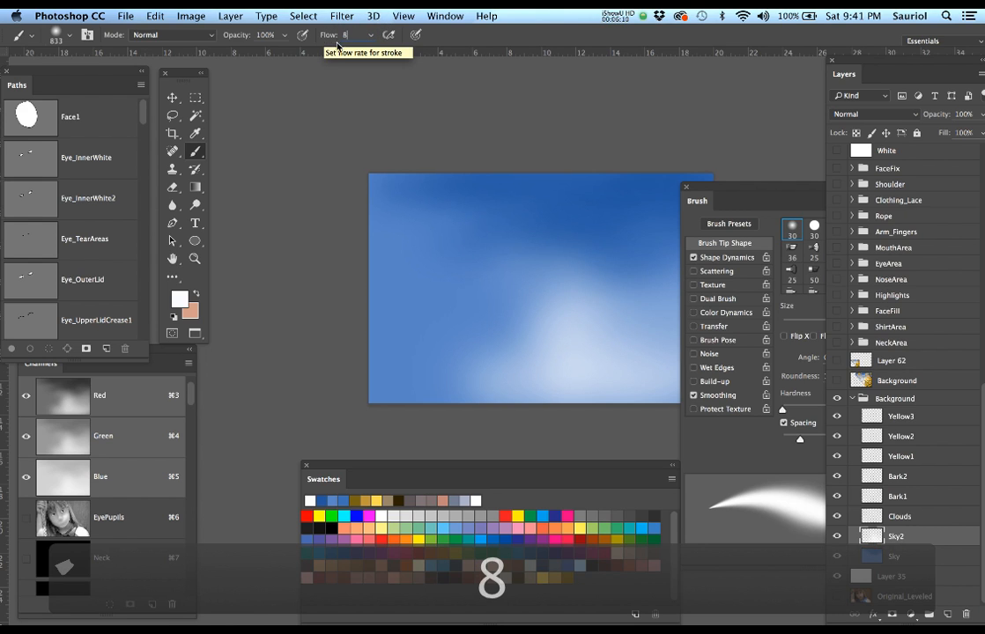
mouse_move(590, 230)
left_mouse_down()
mouse_move(509, 224)
mouse_move(467, 251)
mouse_move(517, 274)
mouse_move(493, 291)
mouse_move(451, 291)
left_mouse_up()
Undo the faint S-shaped test strokes so that only the painted sky is left.
key("super+s")
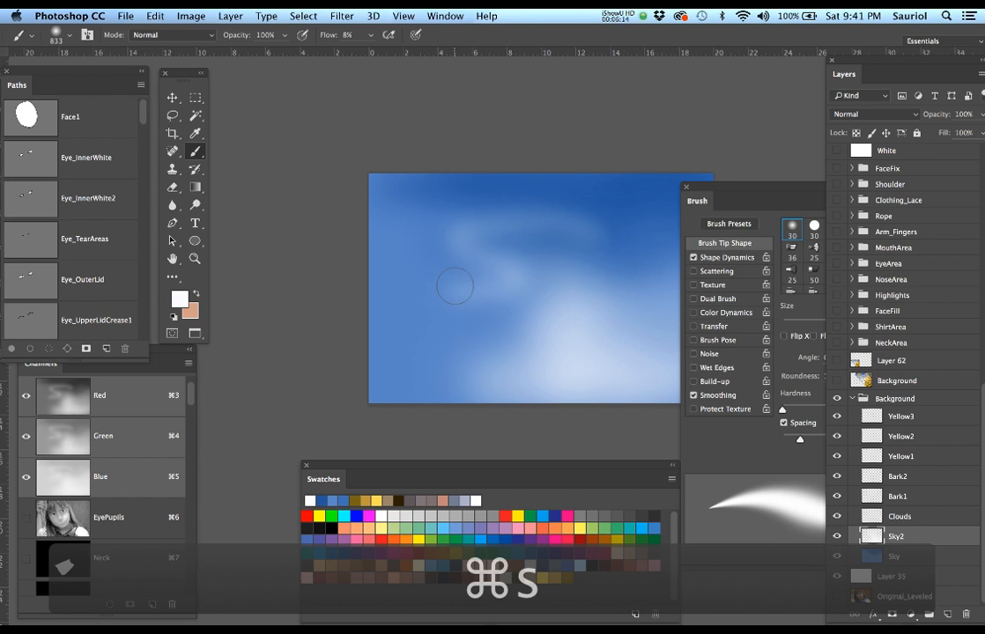
key("super+z")
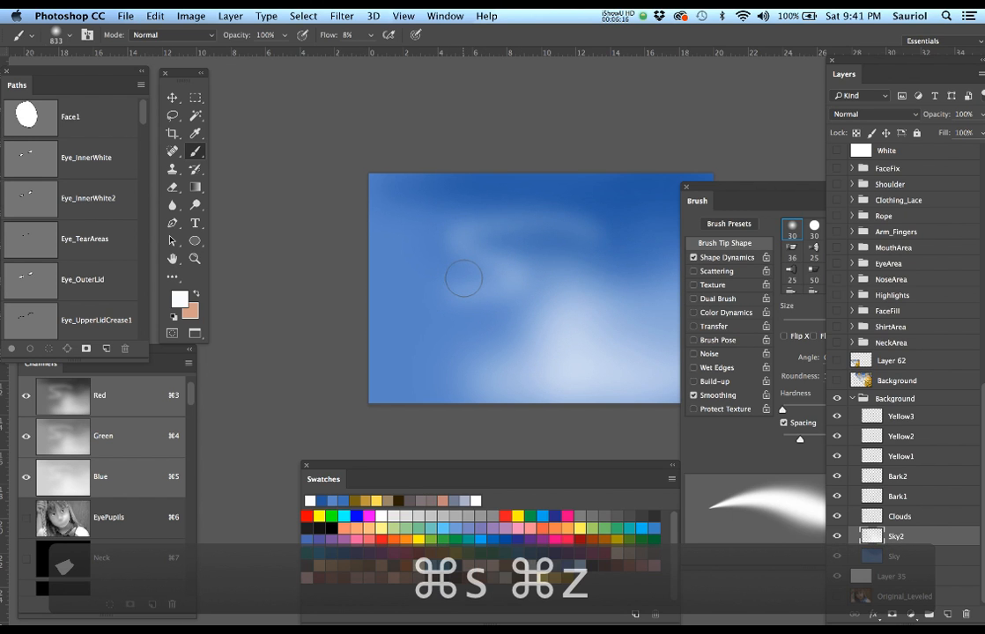
key("super+z")
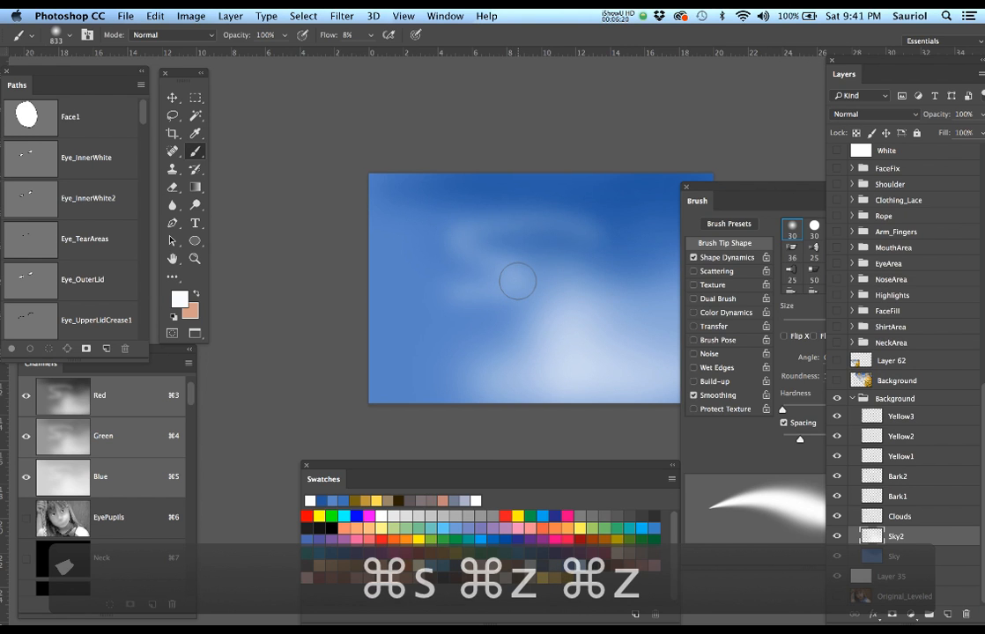
key("super+z")
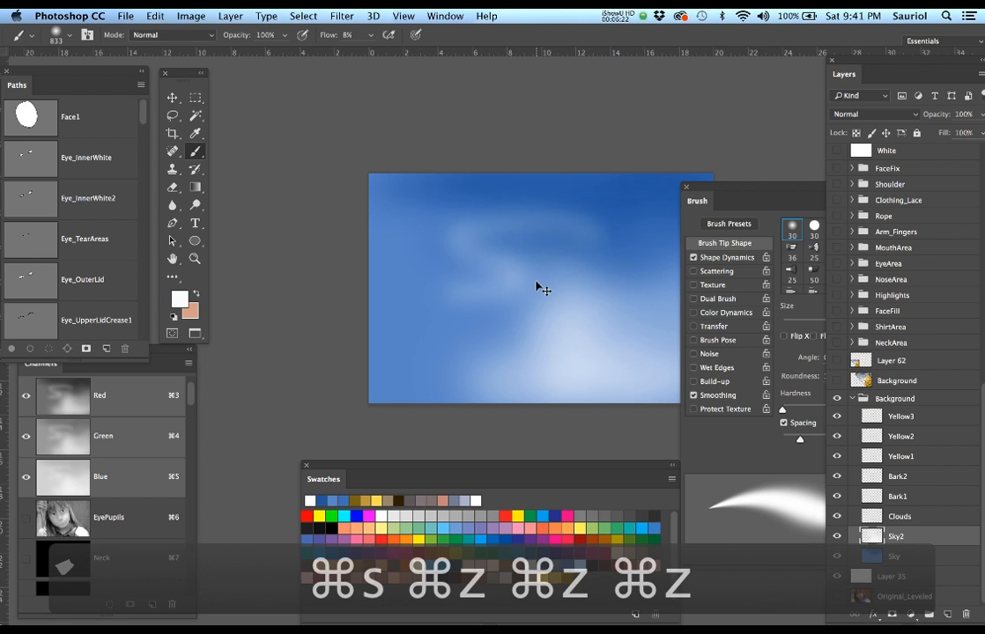
key("super+alt+z")
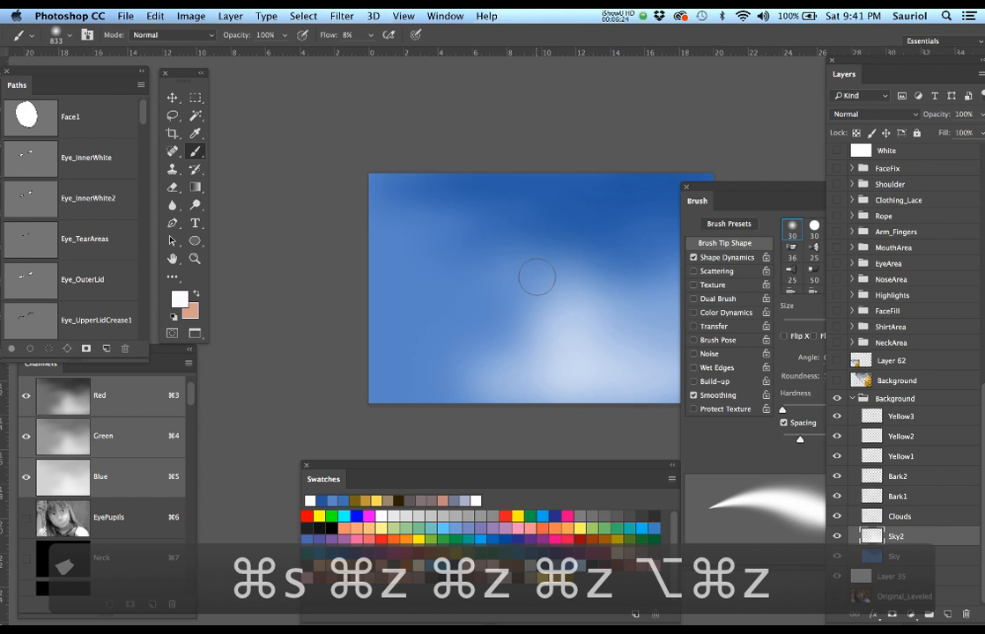
Make Clouds the active layer and show the Background aspen photo as a reference, with the whole canvas uncovered.
mouse_move(600, 297)
left_mouse_down()
mouse_move(493, 244)
mouse_move(552, 268)
left_mouse_up()
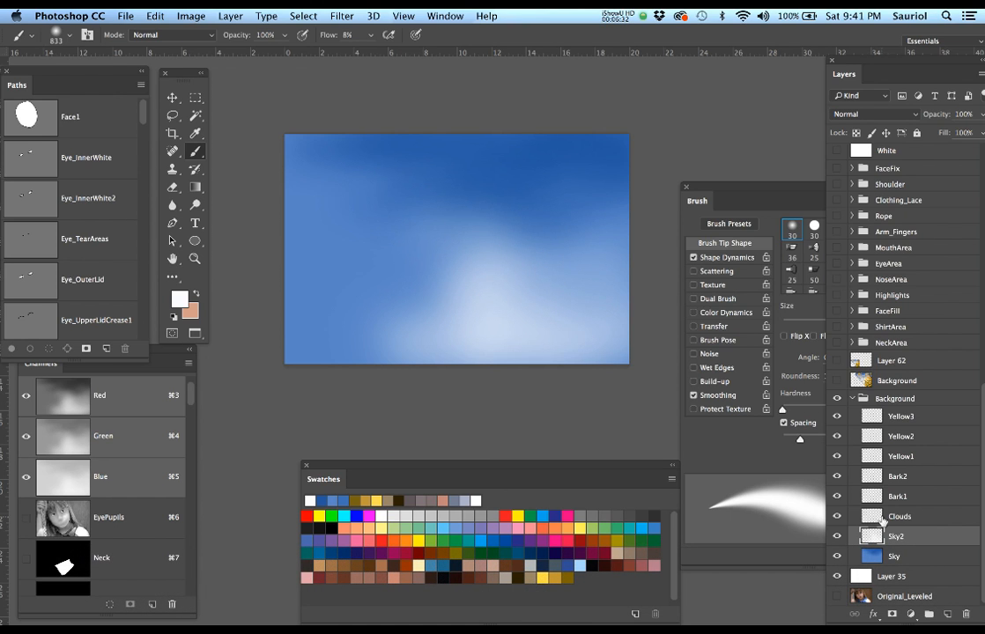
left_click(903, 516)
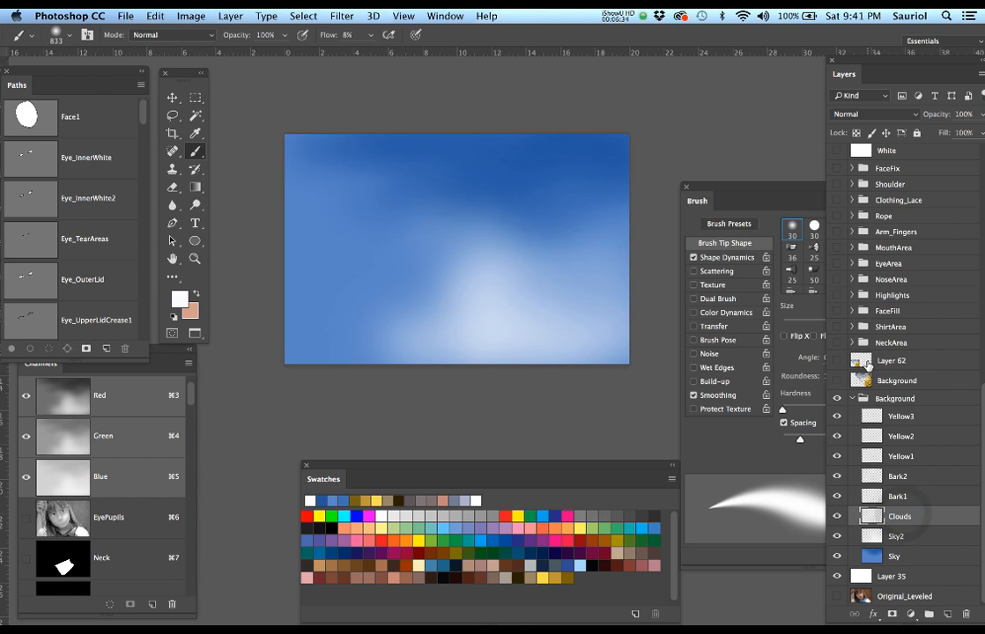
left_click(838, 381)
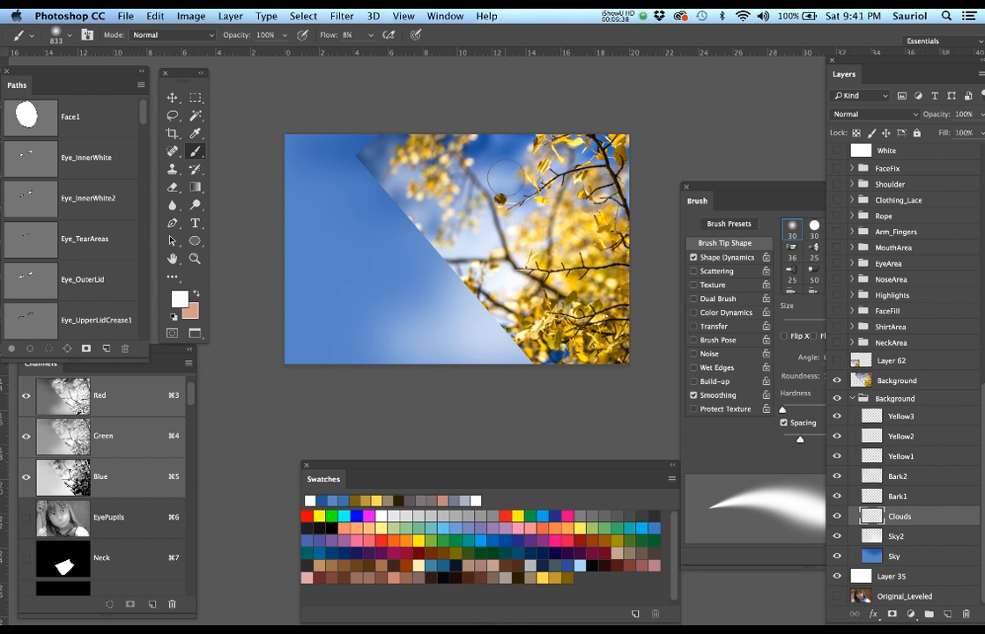
Paint soft white clouds over the photo's upper area with a 700 px brush, then smaller ones along the upper edge at 300 px.
key("bracketleft")
key("bracketleft")
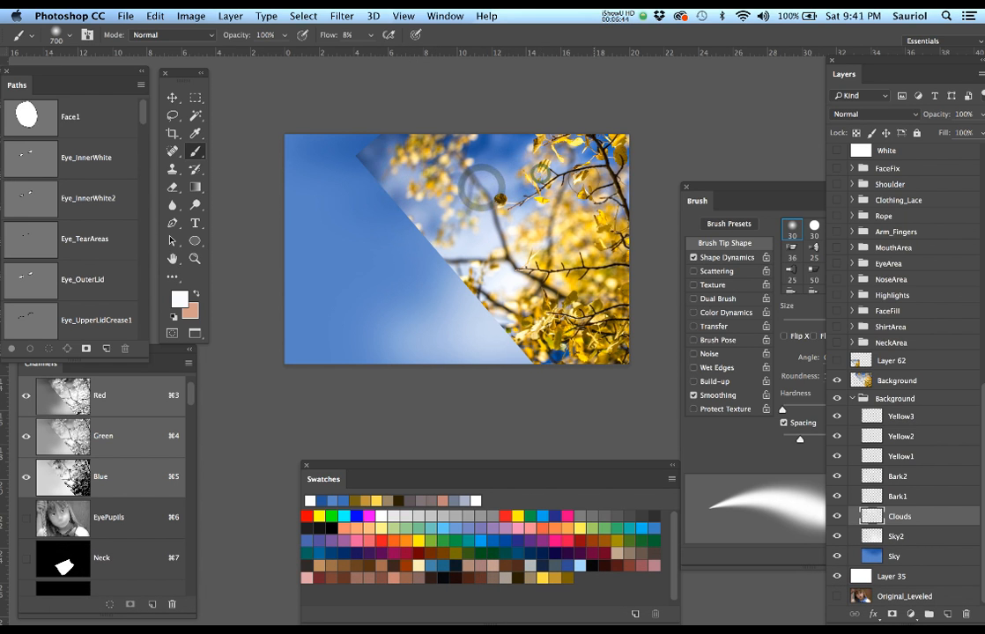
key("bracketleft")
key("bracketleft")
key("bracketleft")
key("bracketleft")
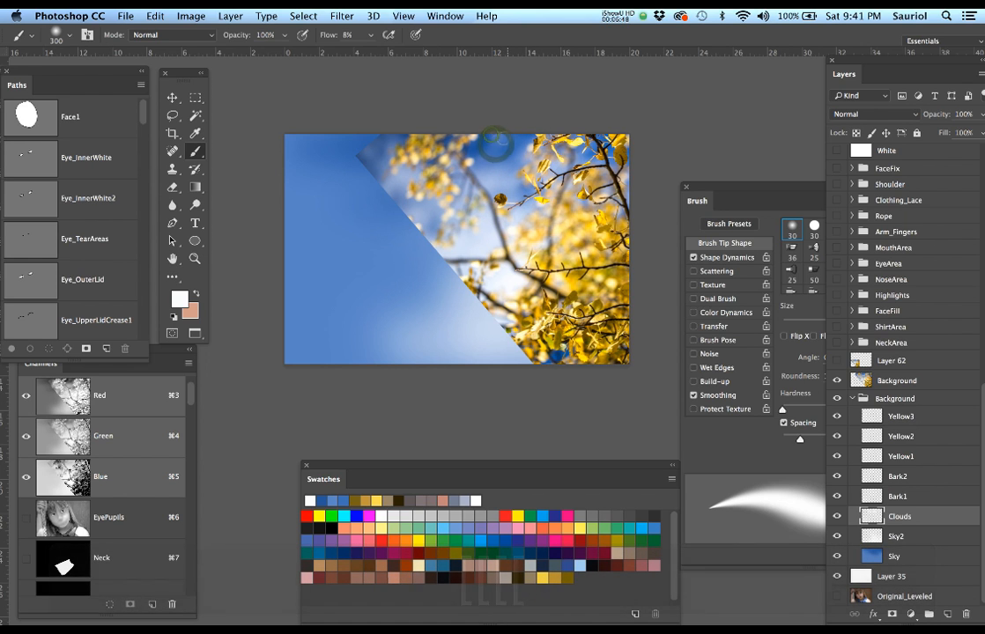
Enlarge the brush to 600 px, dab more white clouds around the upper leaves and branches, and hide the photo to check them.
key("bracketright")
key("bracketright")
key("bracketright")
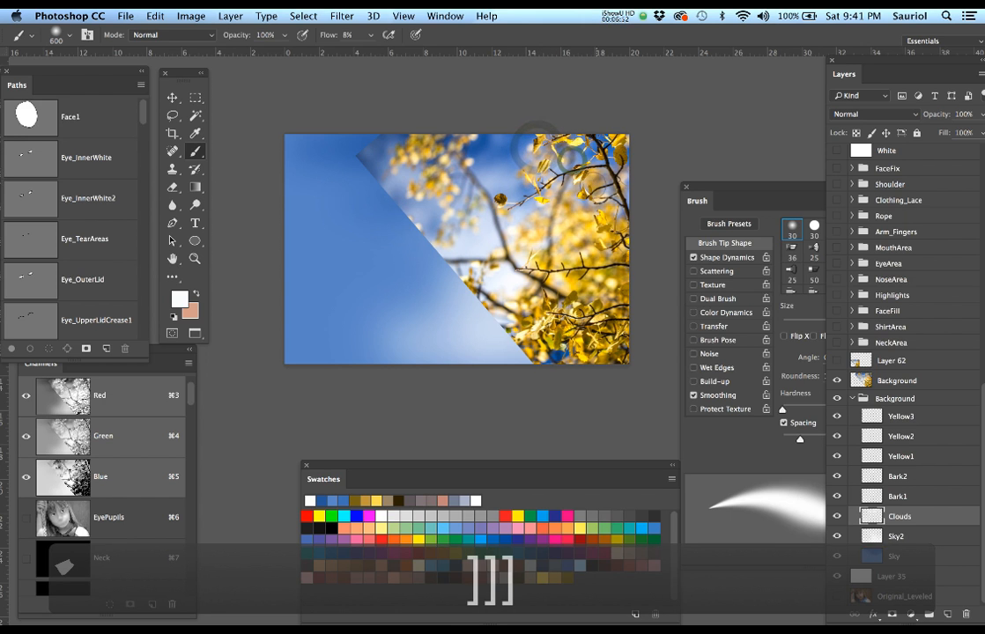
left_click(489, 238)
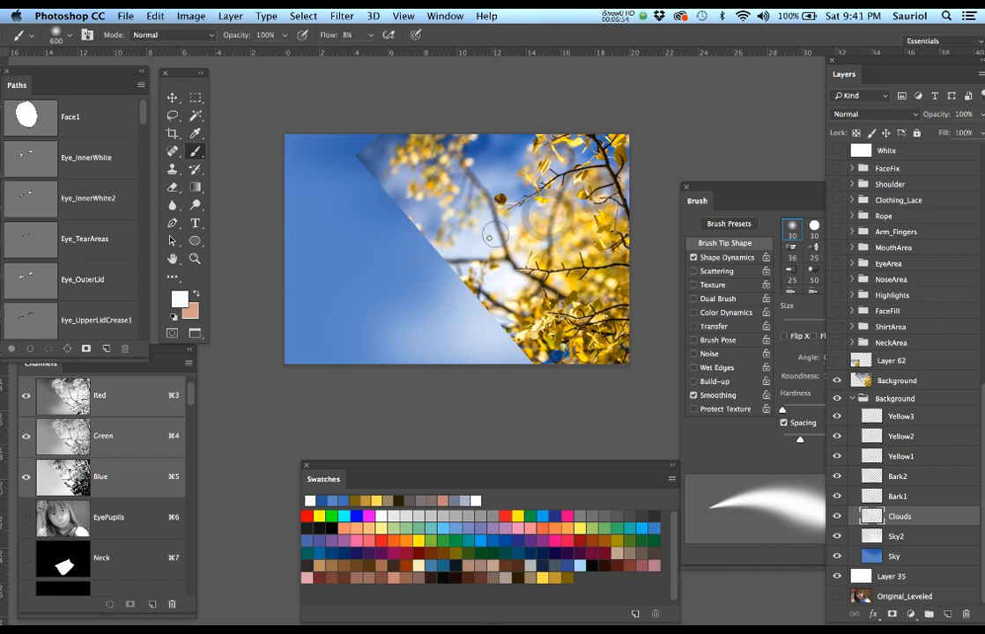
left_click(430, 210)
left_click(420, 176)
left_click(377, 185)
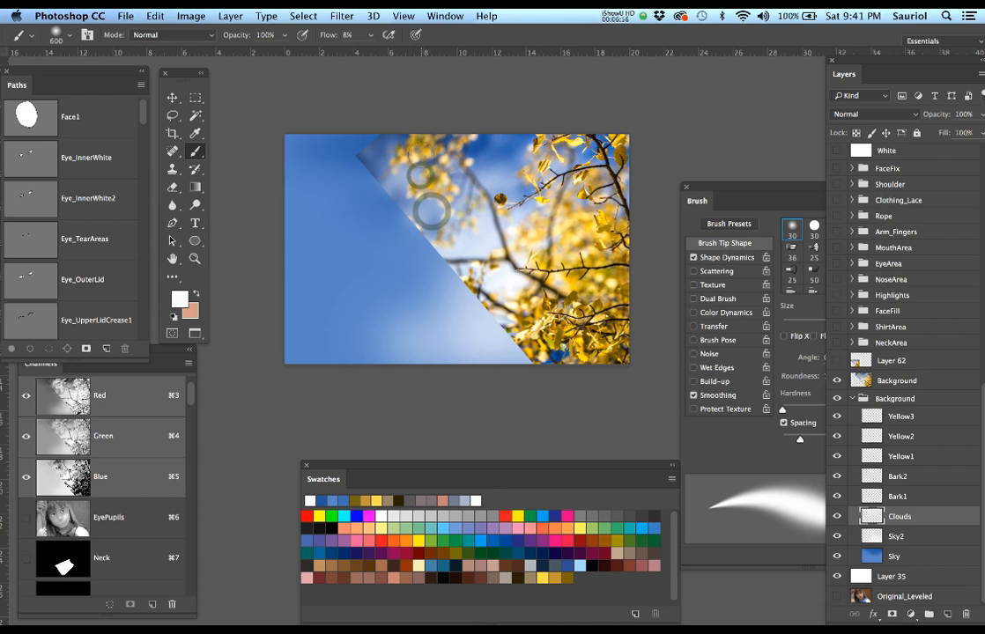
left_click(368, 145)
left_click(410, 150)
left_click(496, 126)
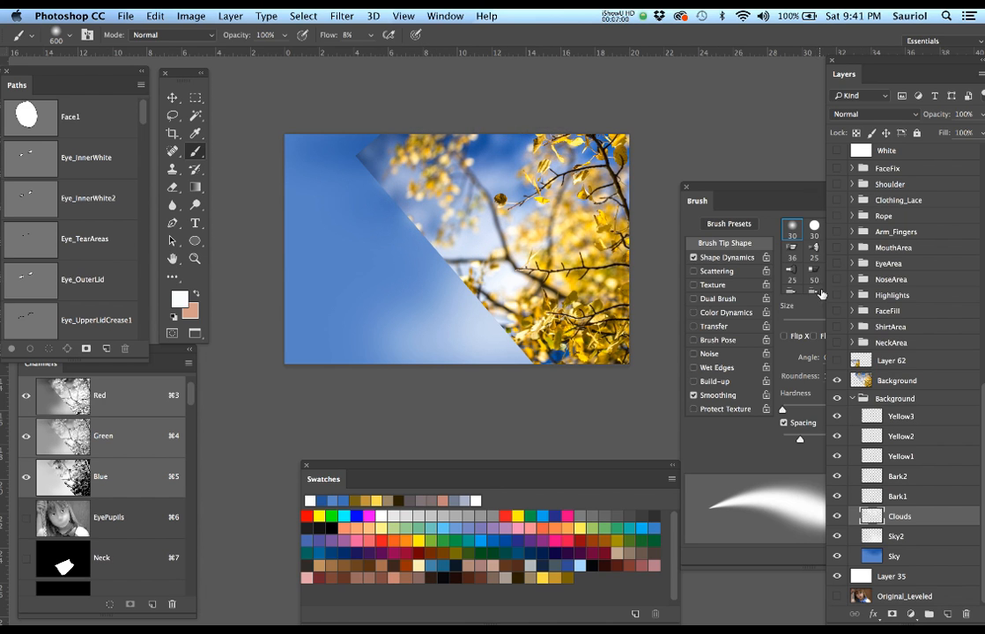
left_click(839, 381)
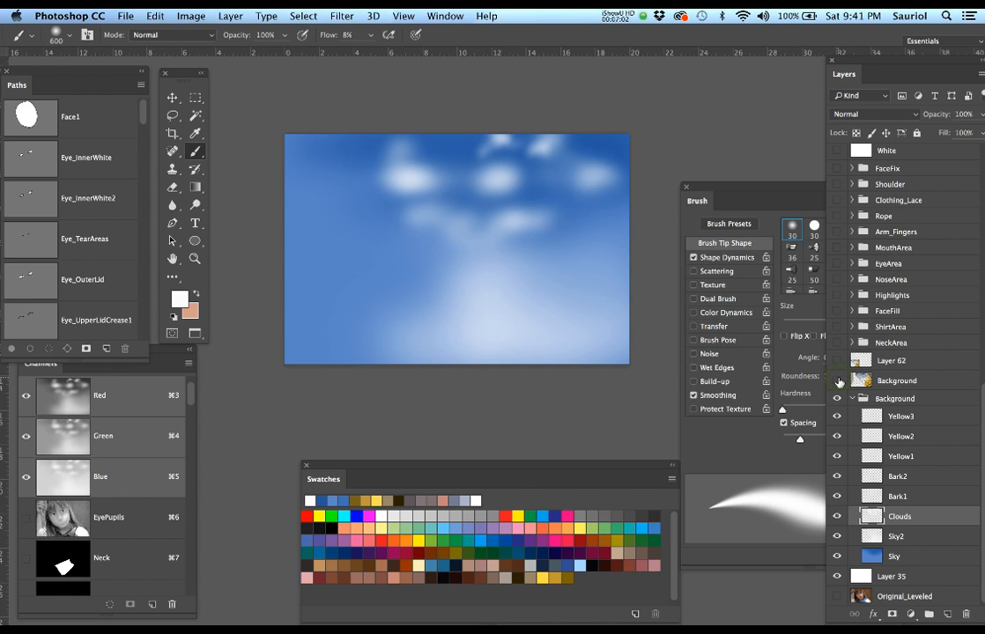
Show the photo again, paint broad white clouds in the canvas's lower right with a 1000 px brush, and hide the photo.
left_click(838, 380)
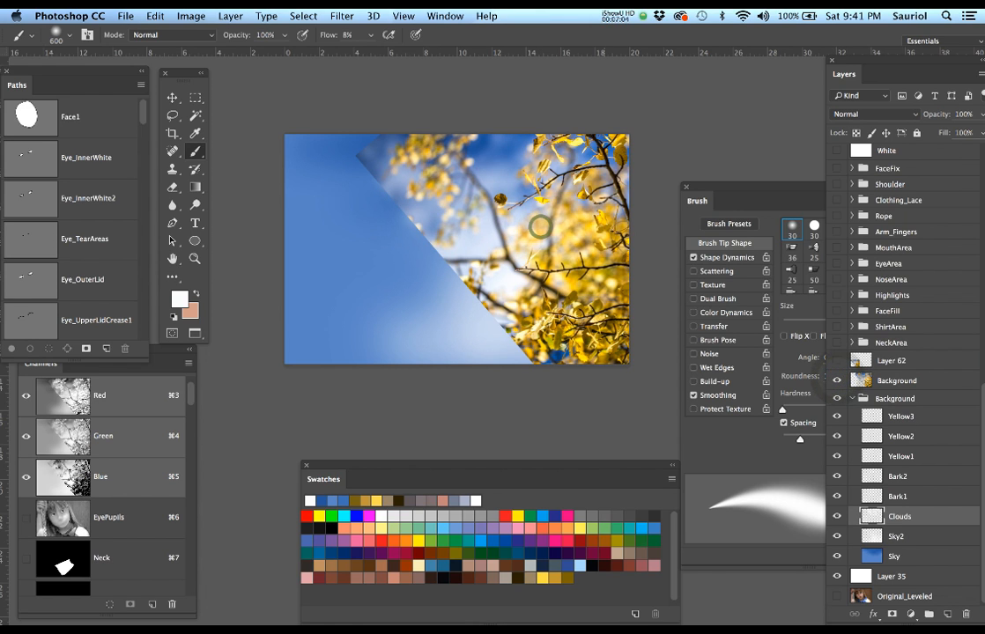
key("bracketright")
key("bracketright")
key("bracketright")
key("bracketright")
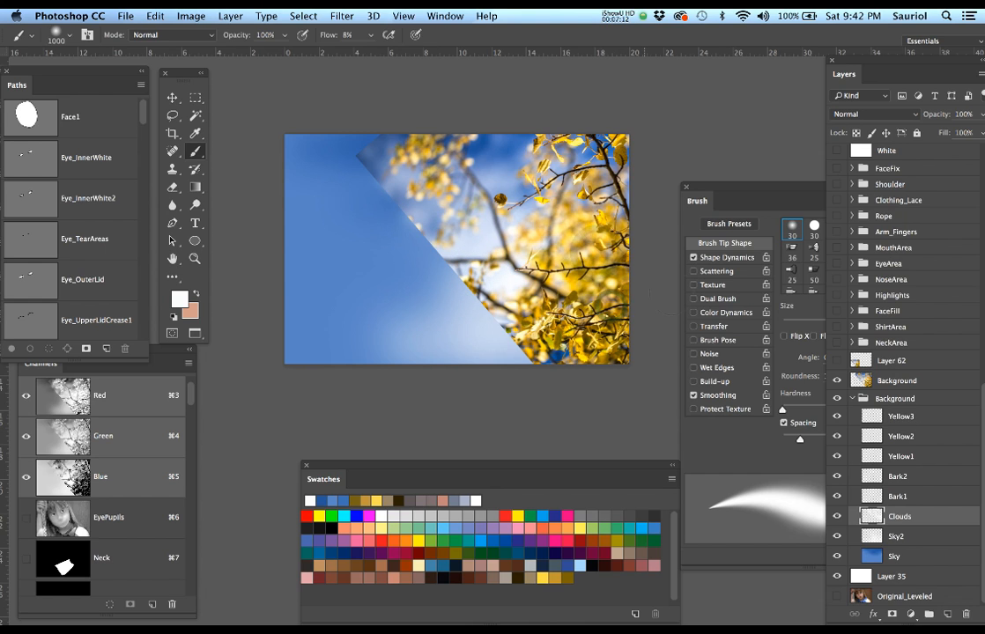
left_click(837, 380)
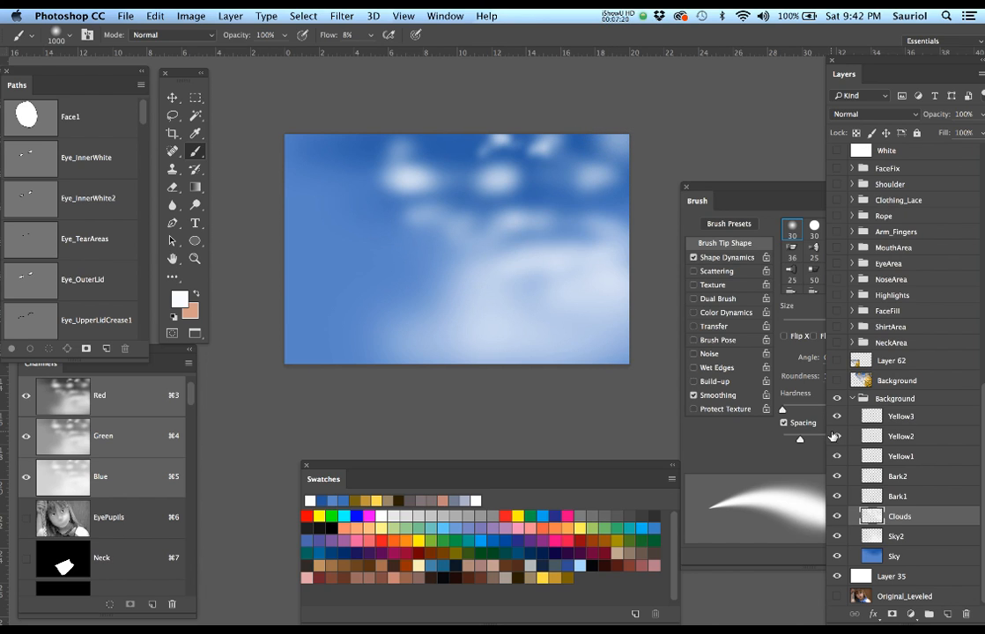
On the Bark1 layer, load the Bark channel as a selection, choose dark brown as the paint colour, and hide the selection edges.
left_click(900, 495)
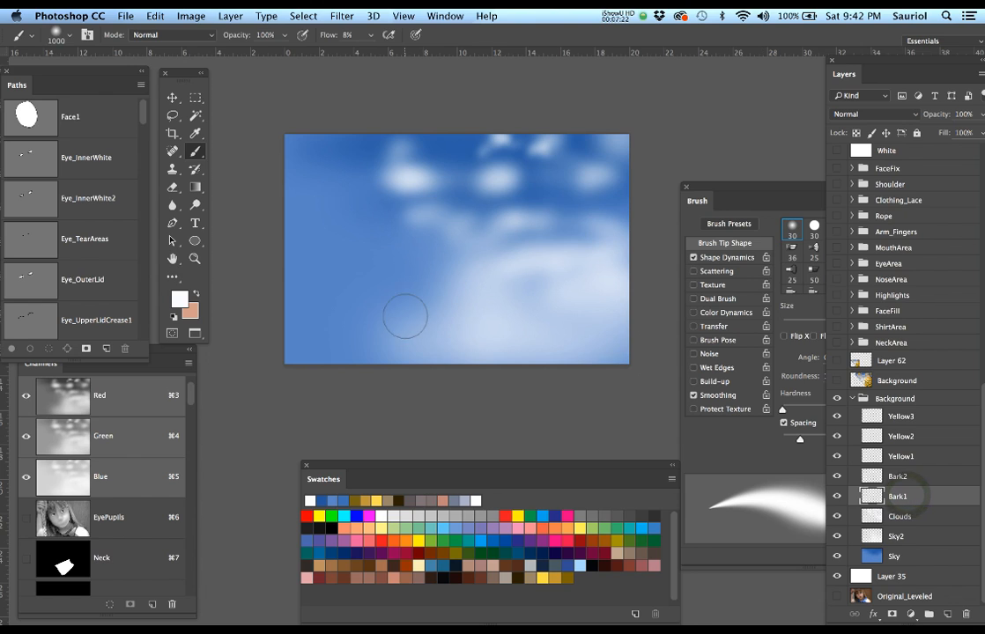
left_click_drag(192, 398, 183, 564)
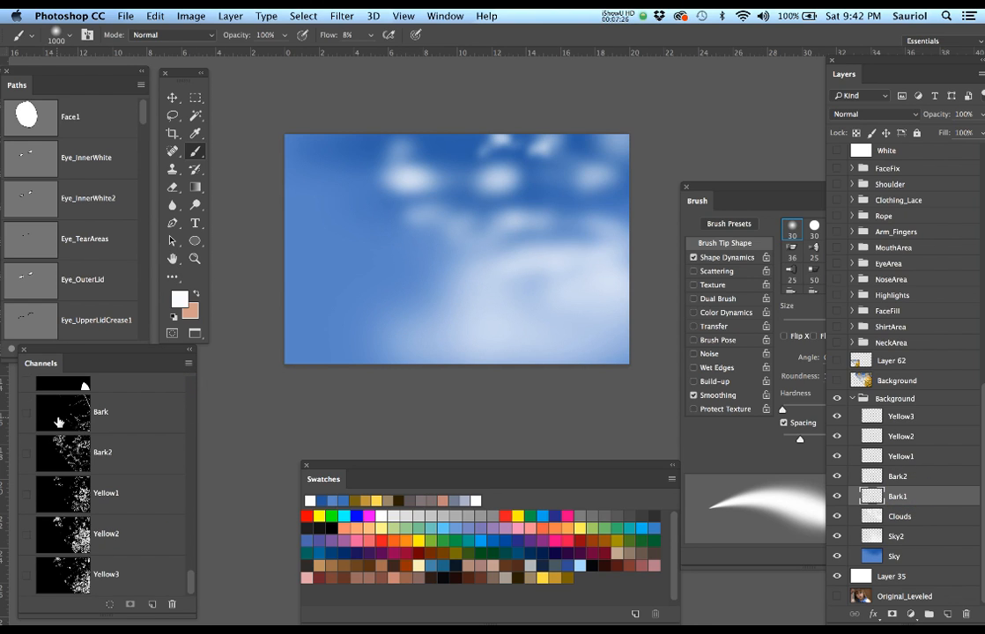
left_click(515, 578)
key("super+h")
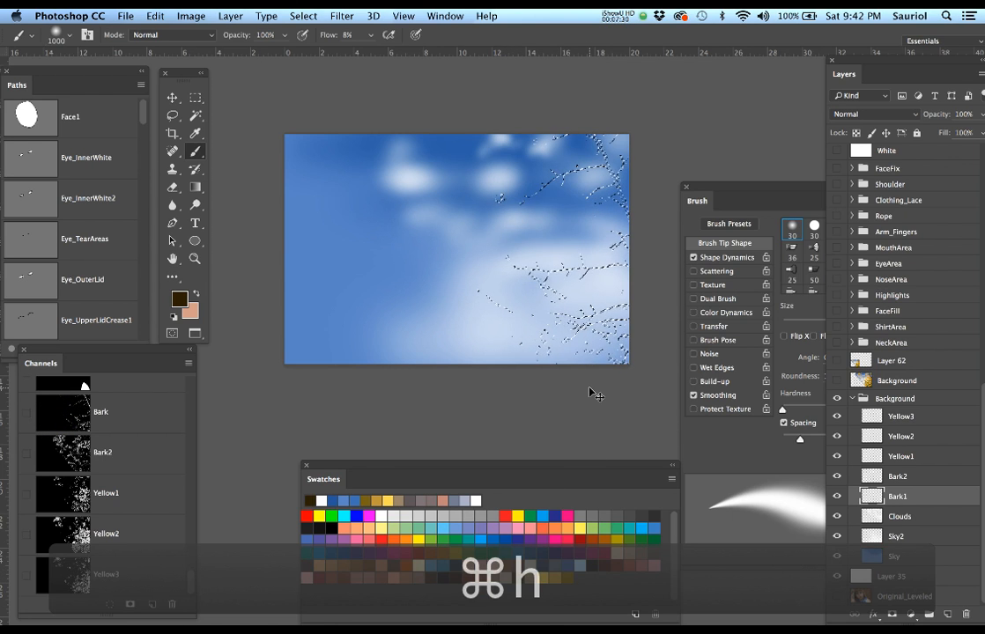
Enlarge the brush to 1500 px and paint the dark brown branches through the Bark selection across the canvas's right side.
key("bracketright")
key("bracketright")
key("bracketright")
key("bracketright")
key("bracketright")
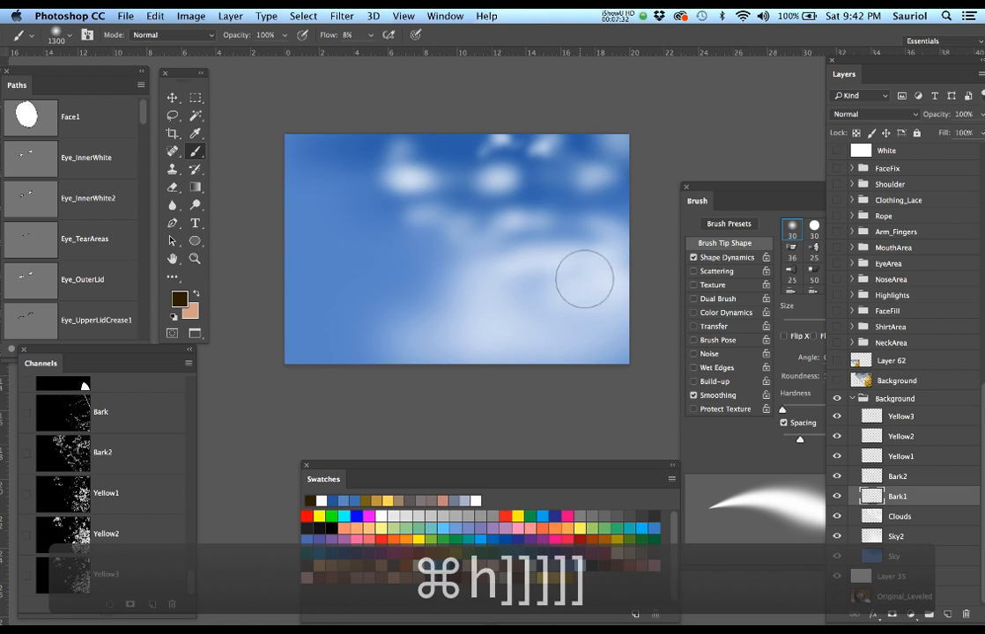
mouse_move(605, 178)
left_mouse_down()
mouse_move(655, 268)
mouse_move(591, 331)
mouse_move(551, 339)
mouse_move(582, 326)
mouse_move(464, 287)
mouse_move(408, 249)
left_mouse_up()
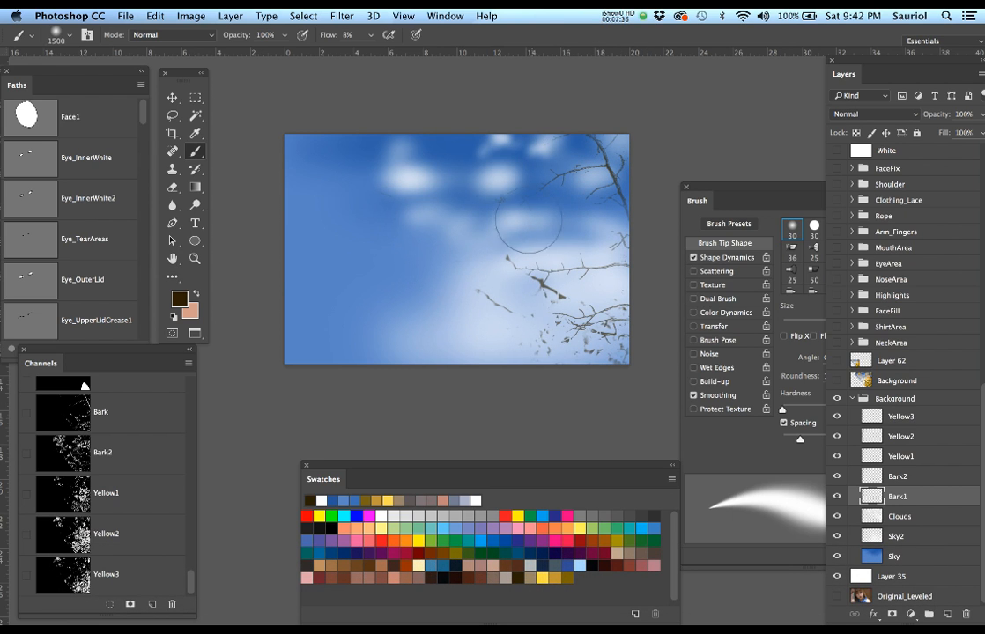
mouse_move(575, 205)
left_mouse_down()
mouse_move(463, 286)
mouse_move(516, 326)
left_mouse_up()
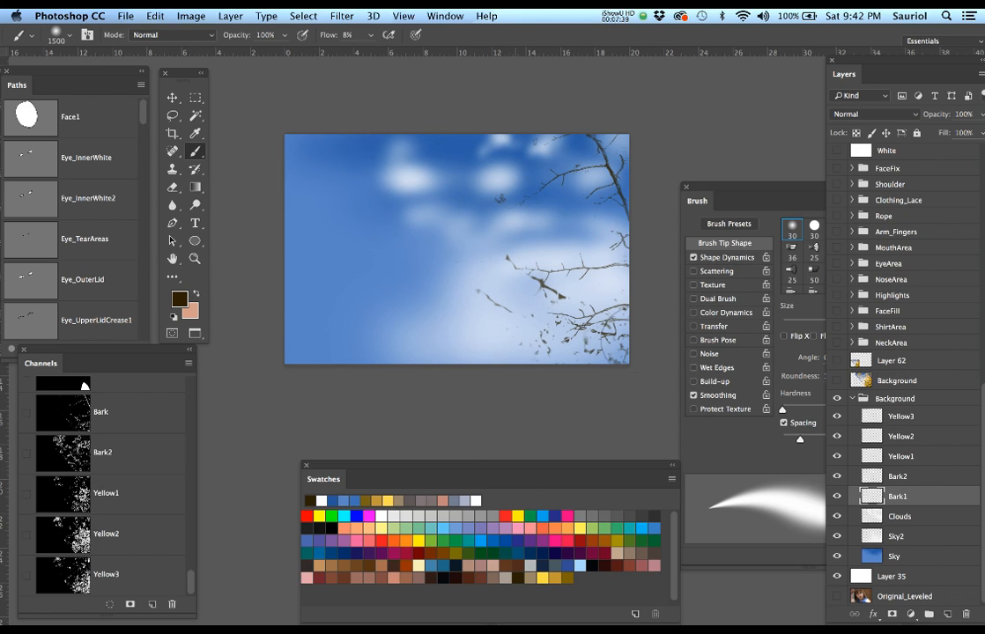
On the Bark2 layer, load the Bark2 channel as a selection, hide its edges, and paint tan bark with the 1500 px brush.
left_click(528, 578)
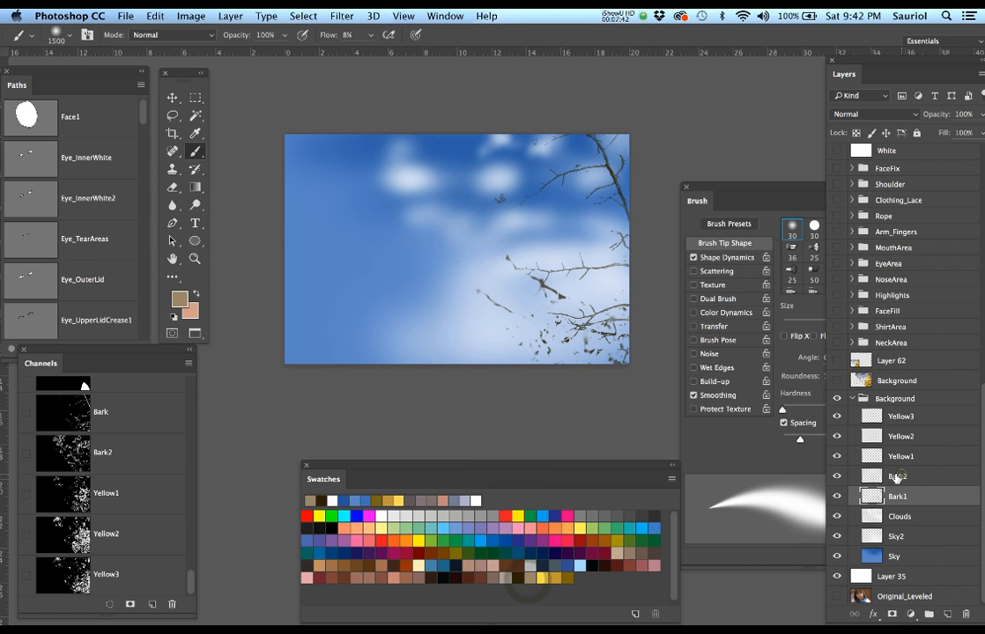
left_click(896, 476)
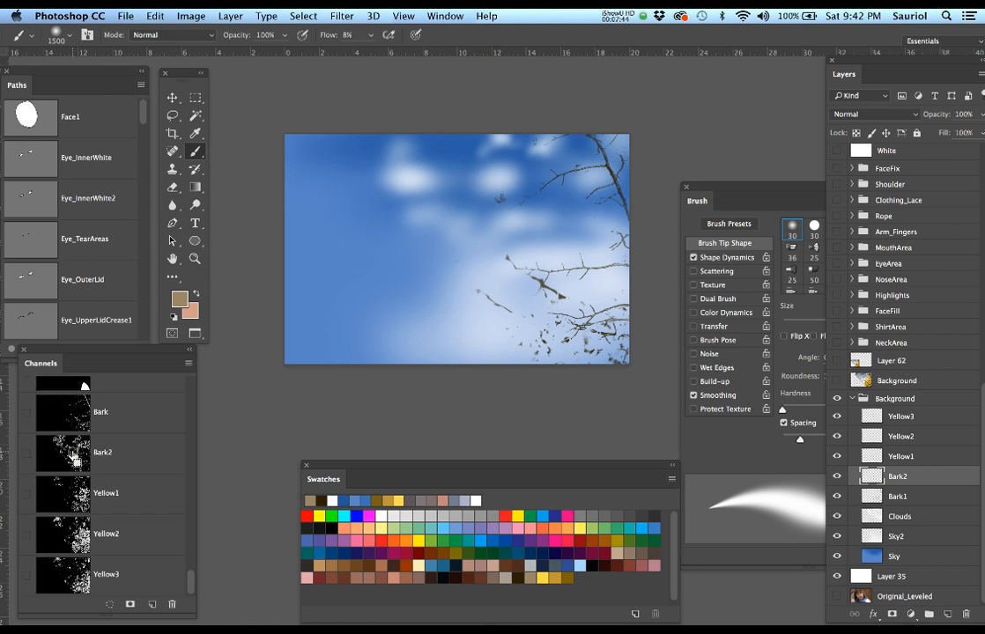
left_click(74, 456, "super")
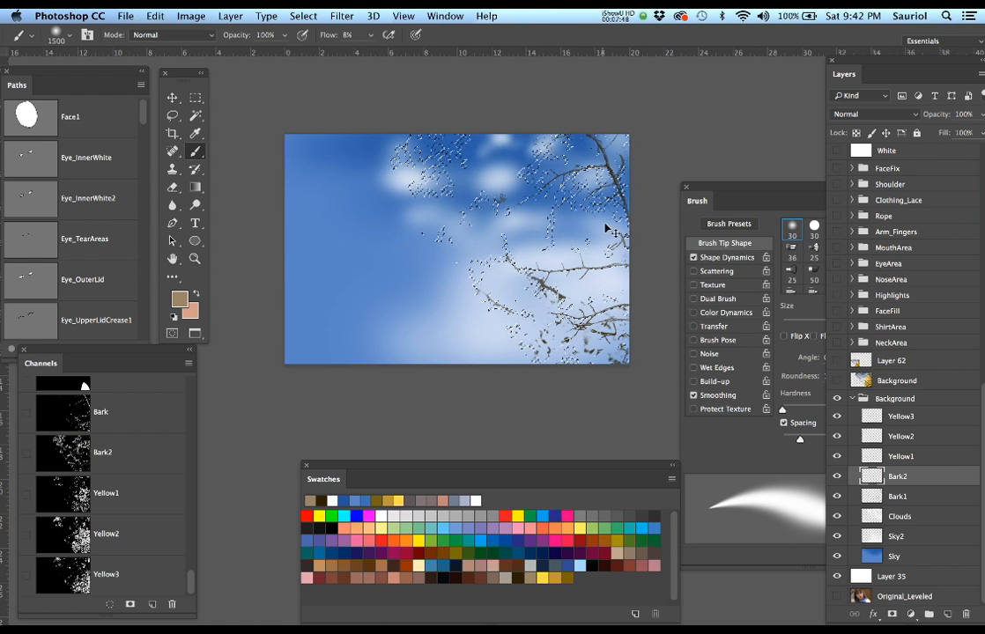
key("super+d")
scroll(571, 251, "up", 3)
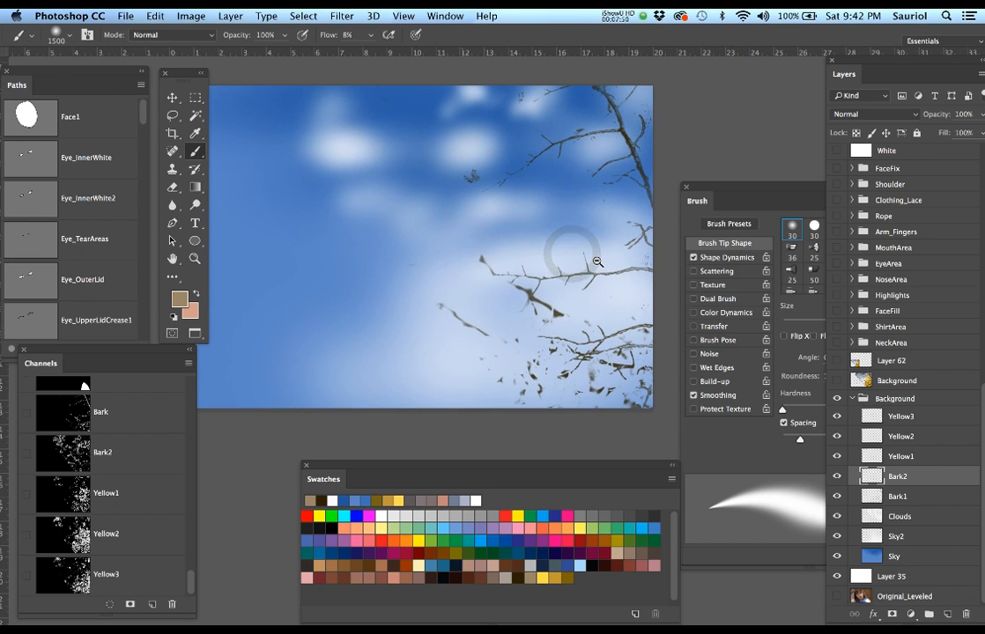
key("super+h")
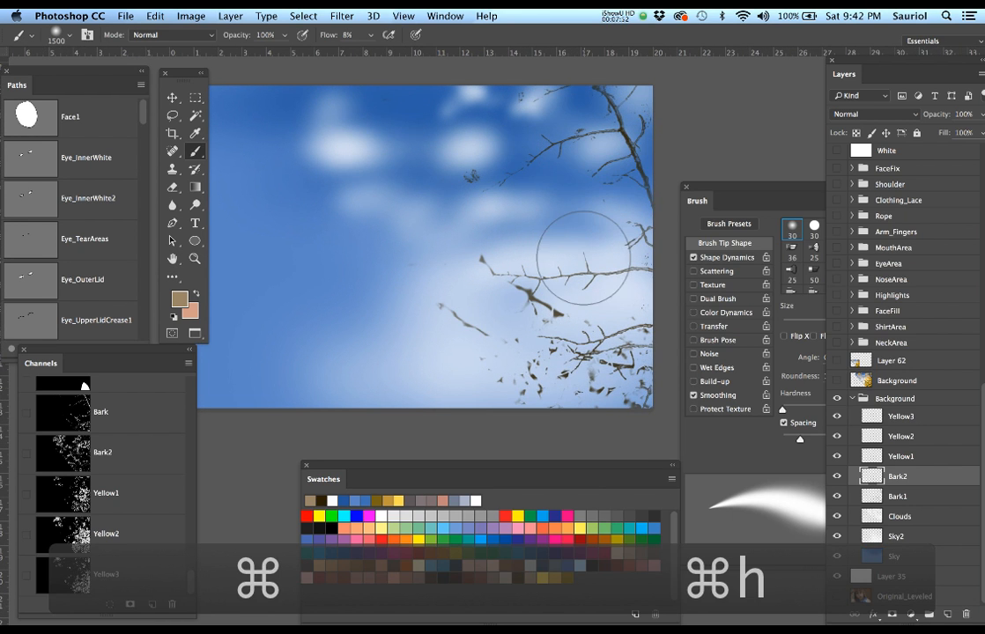
mouse_move(406, 110)
left_mouse_down()
mouse_move(624, 124)
mouse_move(428, 141)
mouse_move(514, 143)
mouse_move(519, 165)
mouse_move(600, 219)
mouse_move(423, 266)
mouse_move(455, 286)
mouse_move(474, 280)
mouse_move(648, 312)
left_mouse_up()
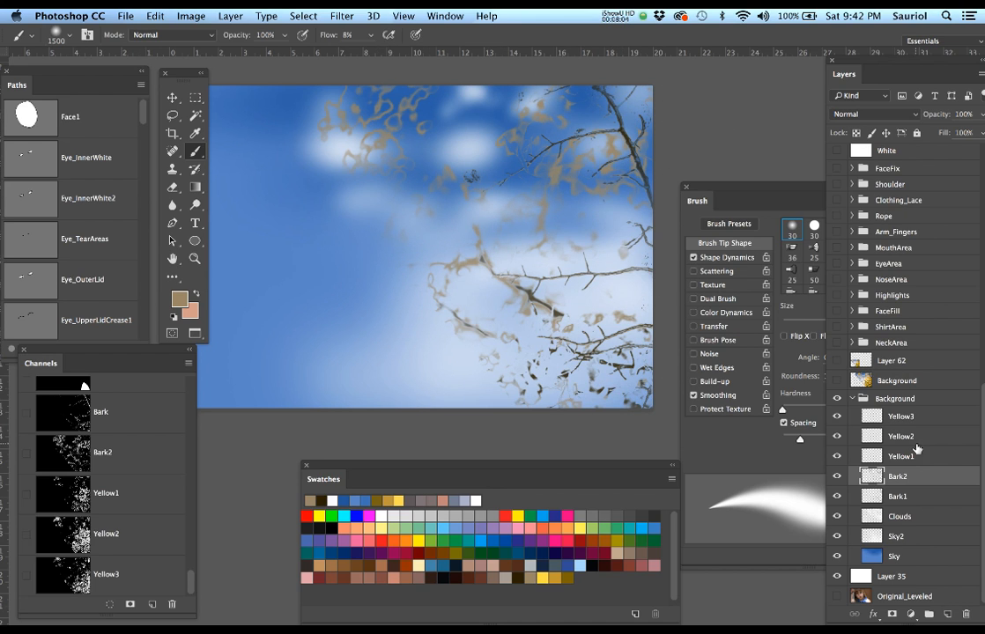
On the Yellow1 layer, load the Yellow1 channel as a selection, hide its edges, and paint bright yellow leaves over the branches.
left_click(900, 458)
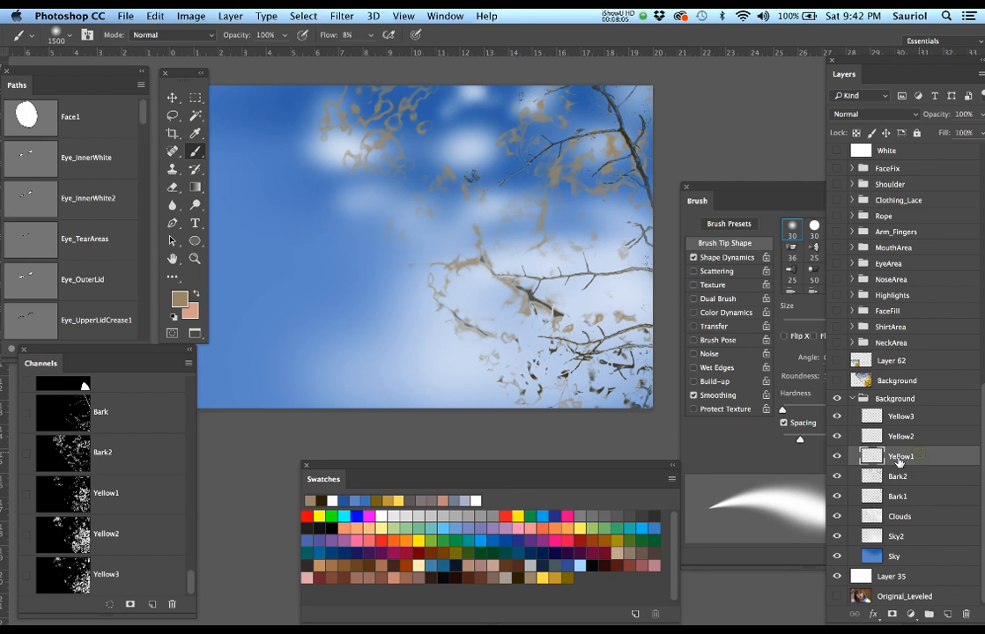
left_click(542, 578)
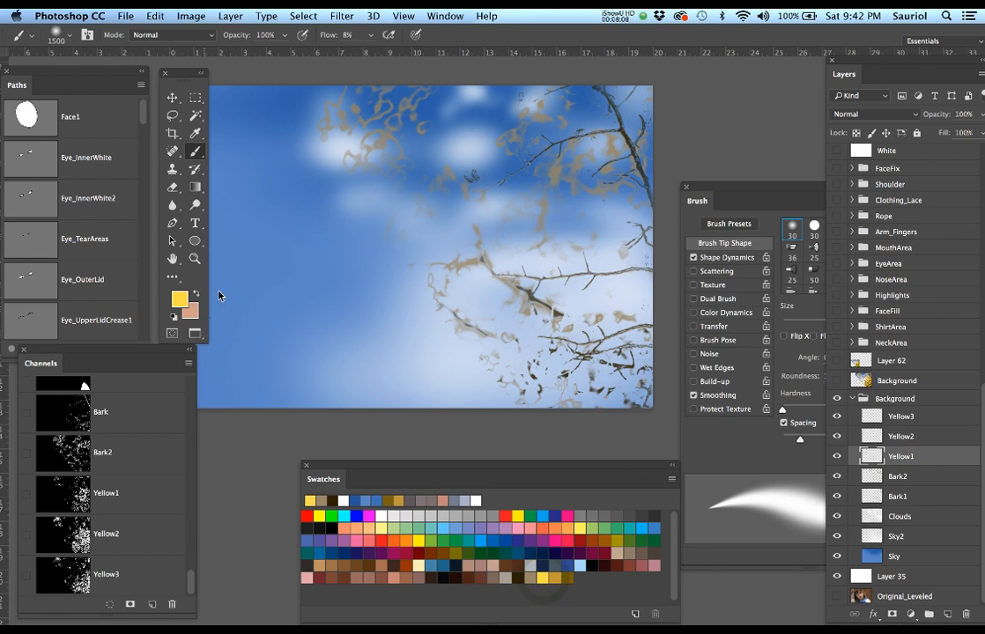
left_click(81, 501, "super")
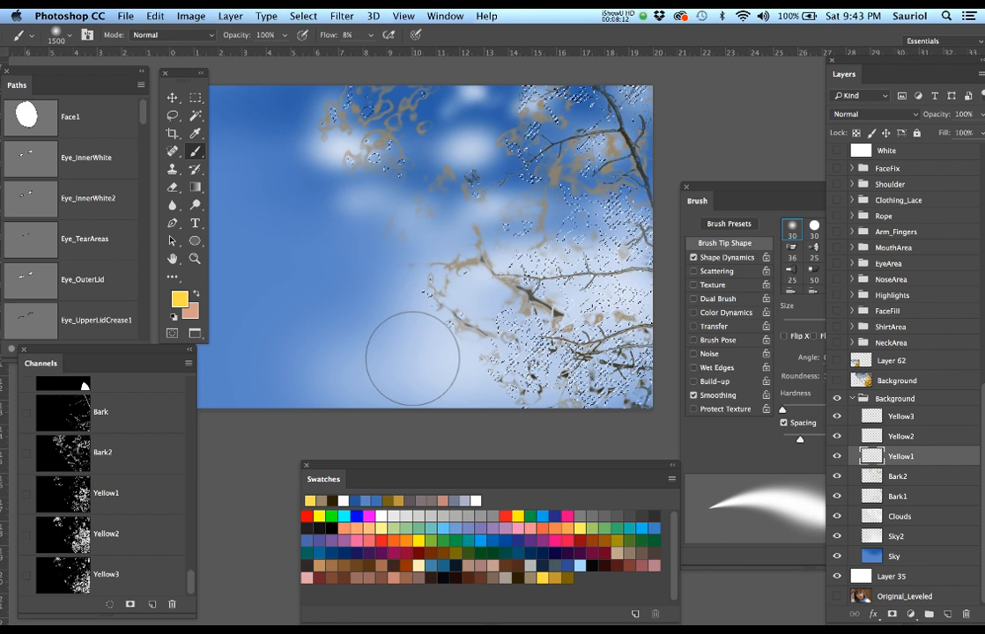
key("super+h")
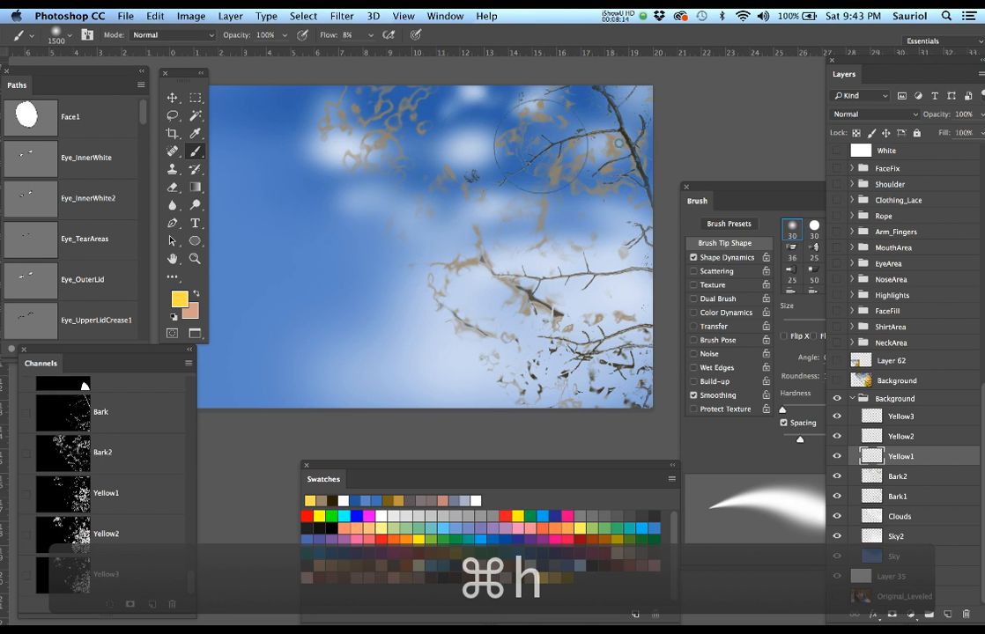
mouse_move(599, 92)
left_mouse_down()
mouse_move(379, 104)
mouse_move(357, 137)
left_mouse_up()
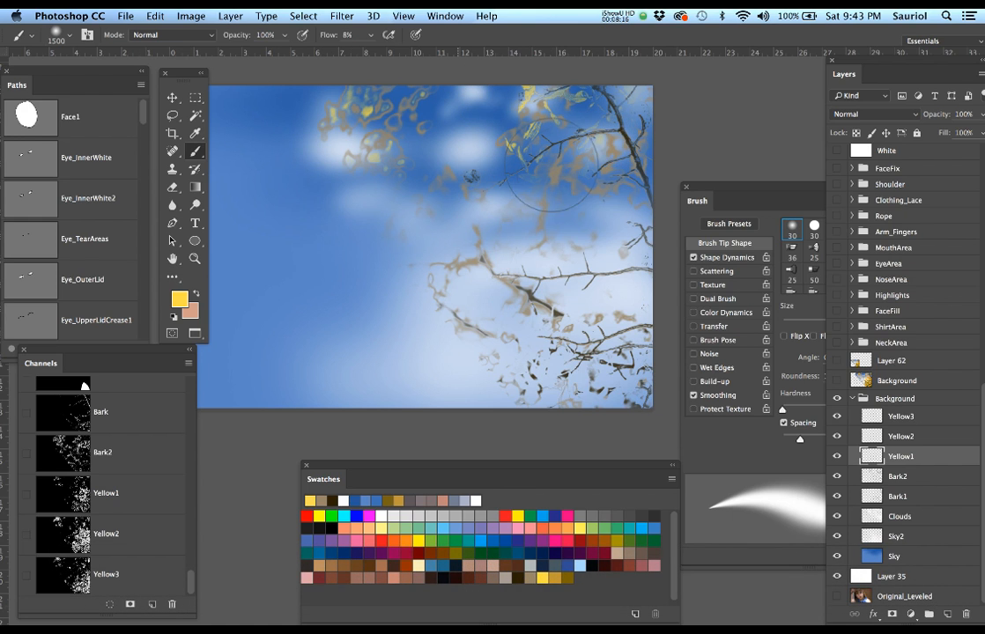
mouse_move(551, 165)
left_mouse_down()
mouse_move(445, 229)
mouse_move(452, 266)
mouse_move(546, 312)
mouse_move(478, 371)
mouse_move(451, 309)
left_mouse_up()
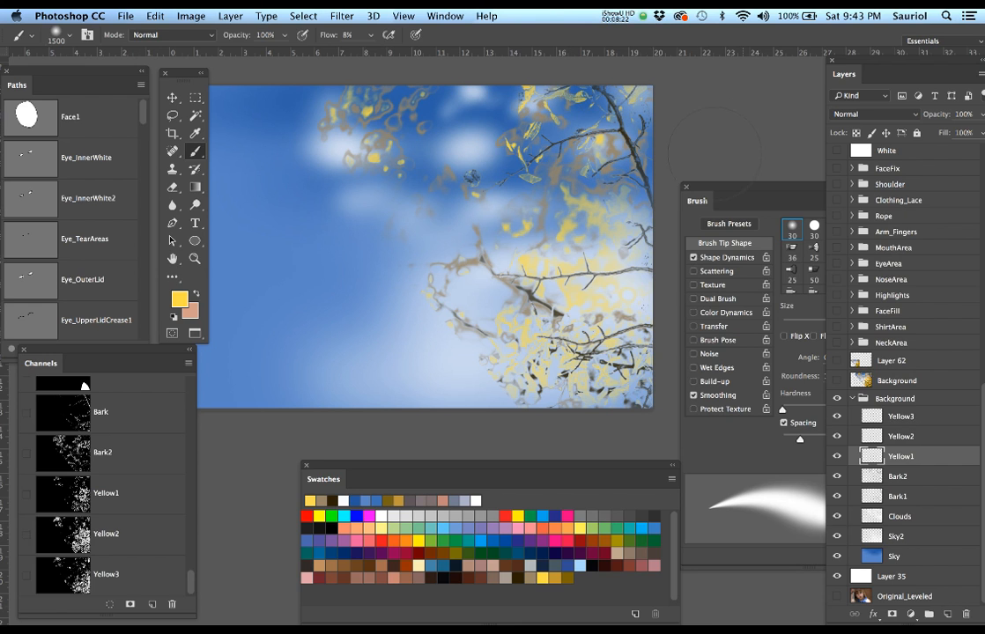
mouse_move(613, 212)
left_mouse_down()
mouse_move(531, 225)
mouse_move(596, 292)
left_mouse_up()
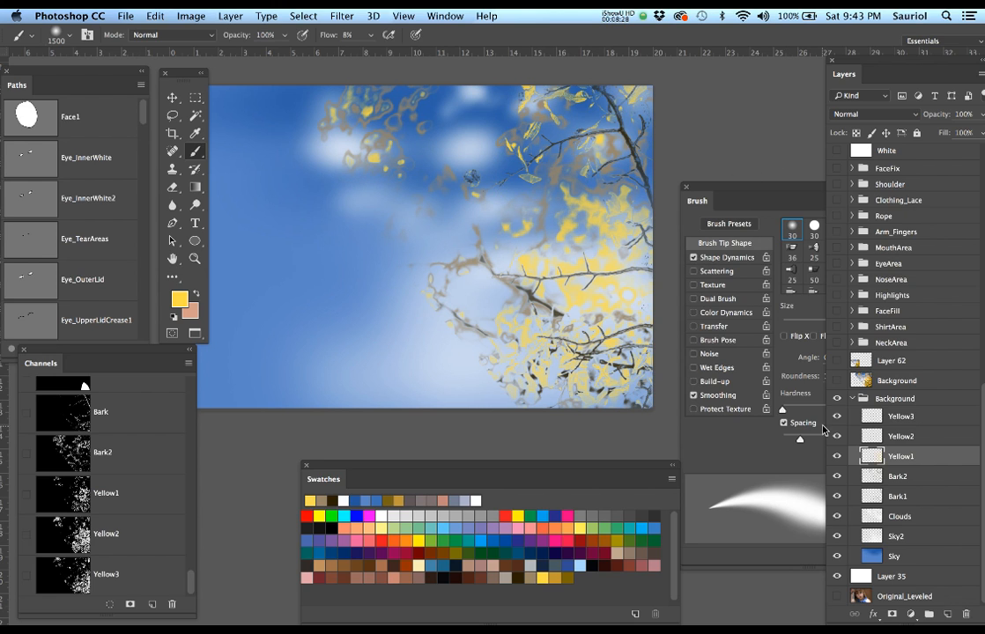
On the Yellow2 layer, load the Yellow2 channel as a selection, hide its edges, and paint the leaves in golden ochre.
left_click(914, 437)
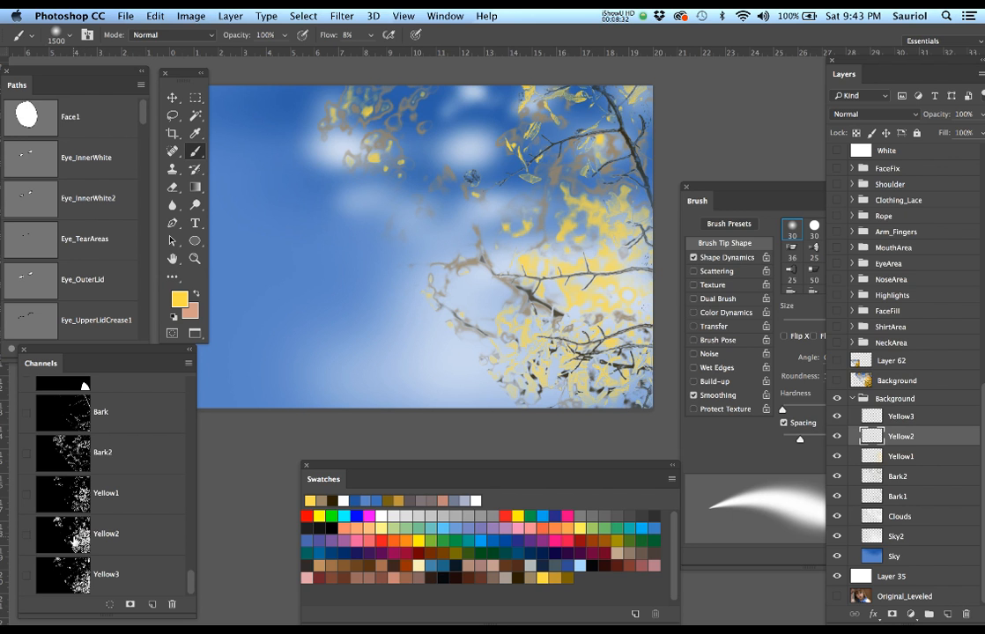
key("super+h")
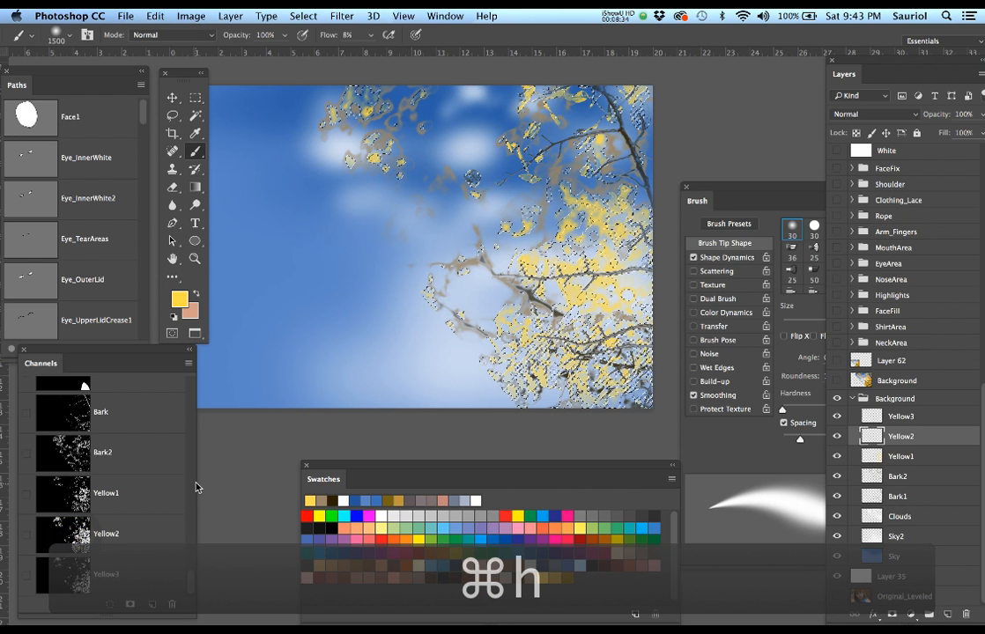
left_click(557, 573)
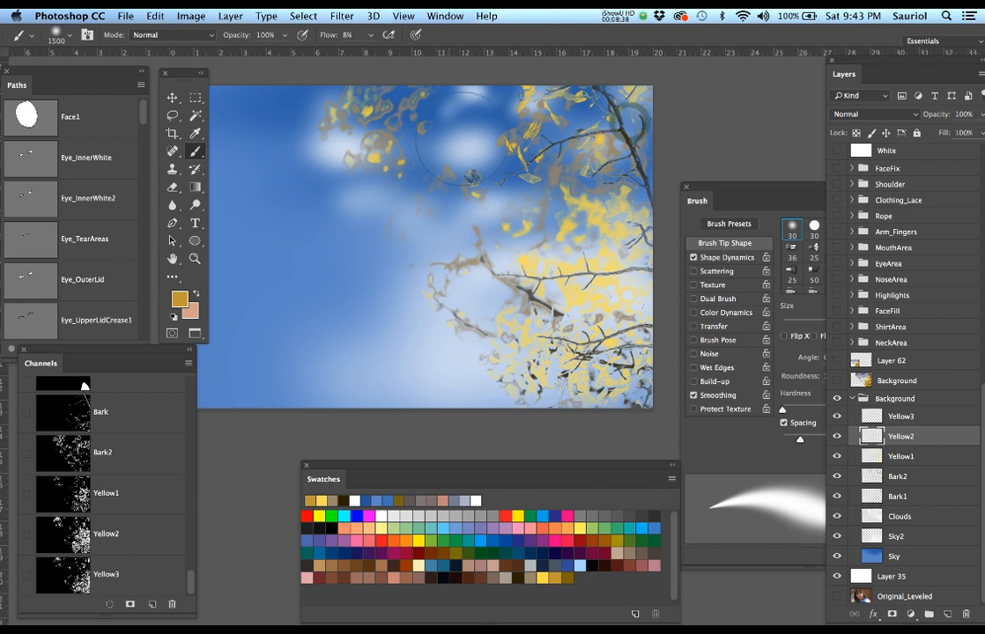
mouse_move(464, 139)
left_mouse_down()
mouse_move(365, 153)
mouse_move(564, 181)
mouse_move(500, 239)
mouse_move(653, 335)
mouse_move(498, 317)
left_mouse_up()
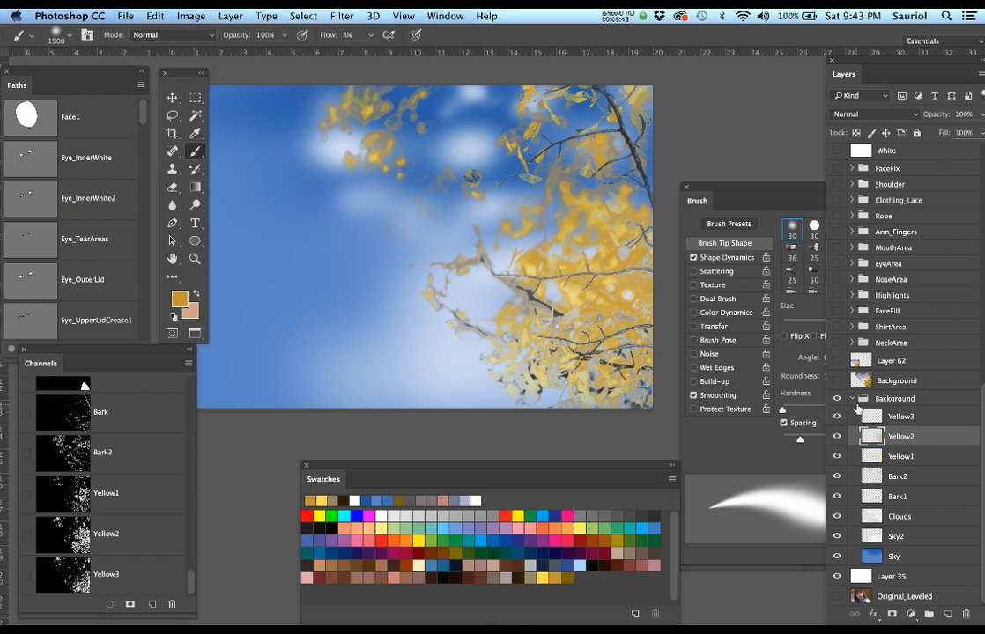
On the Yellow3 layer, load the Yellow3 channel as a selection, hide its edges, and paint leaf shadows in dark olive-gold 856f00.
left_click(853, 418)
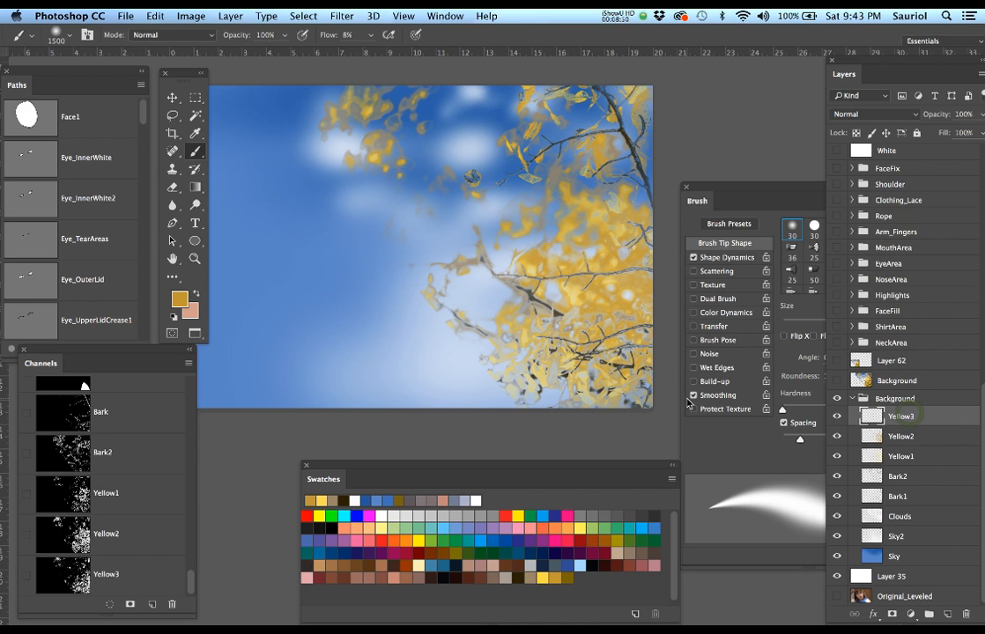
left_click(568, 577)
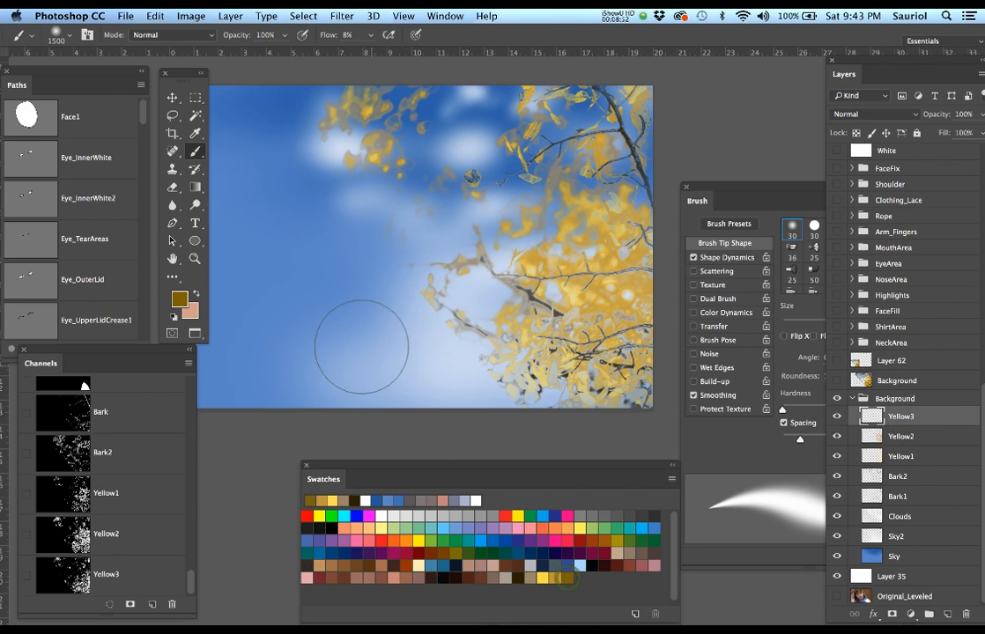
left_click(76, 580, "super")
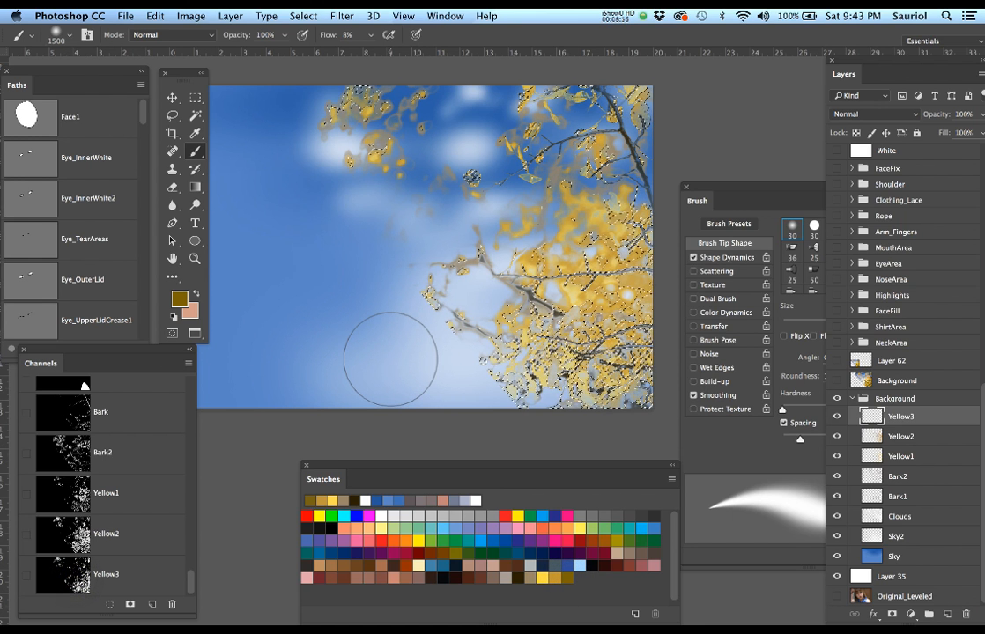
key("super+h")
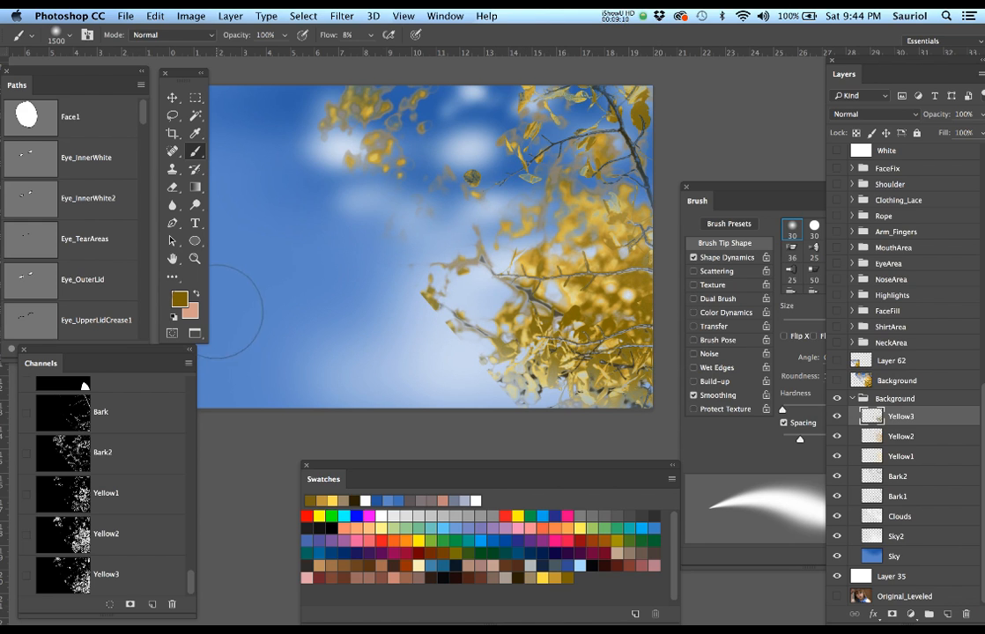
Darken the olive-gold foreground colour to a very dark brown of the same hue.
left_click(169, 299)
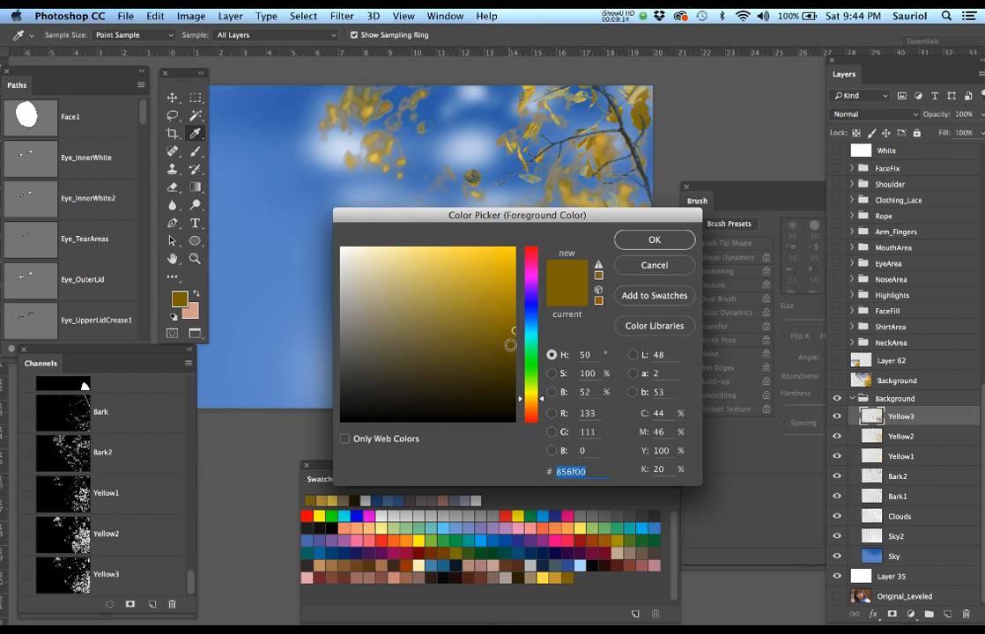
left_click_drag(510, 345, 512, 381)
left_click(654, 240)
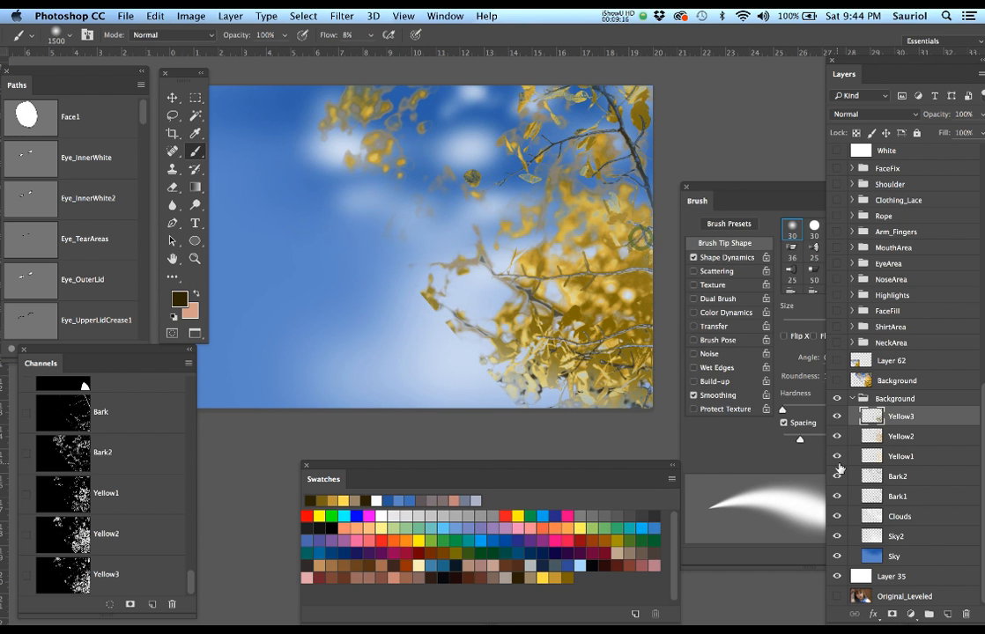
left_click(949, 613)
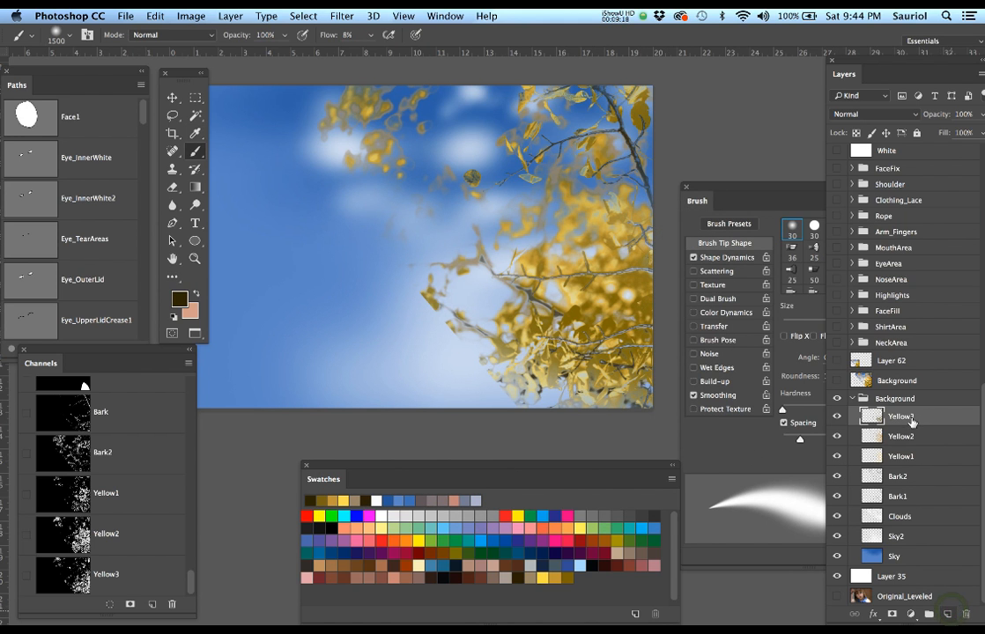
left_click(949, 614)
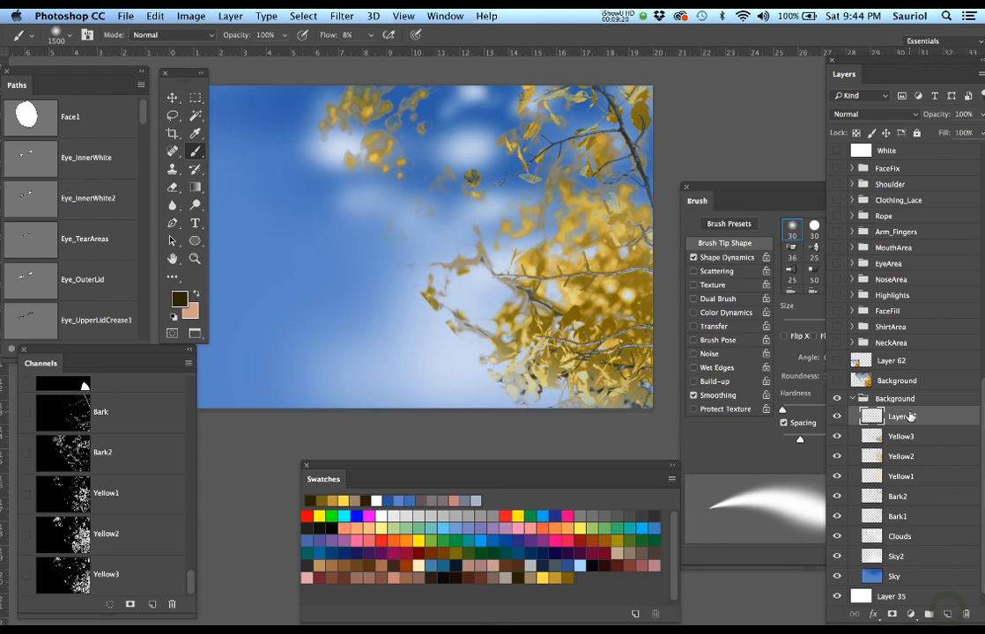
type("rough leaves at blue sky")
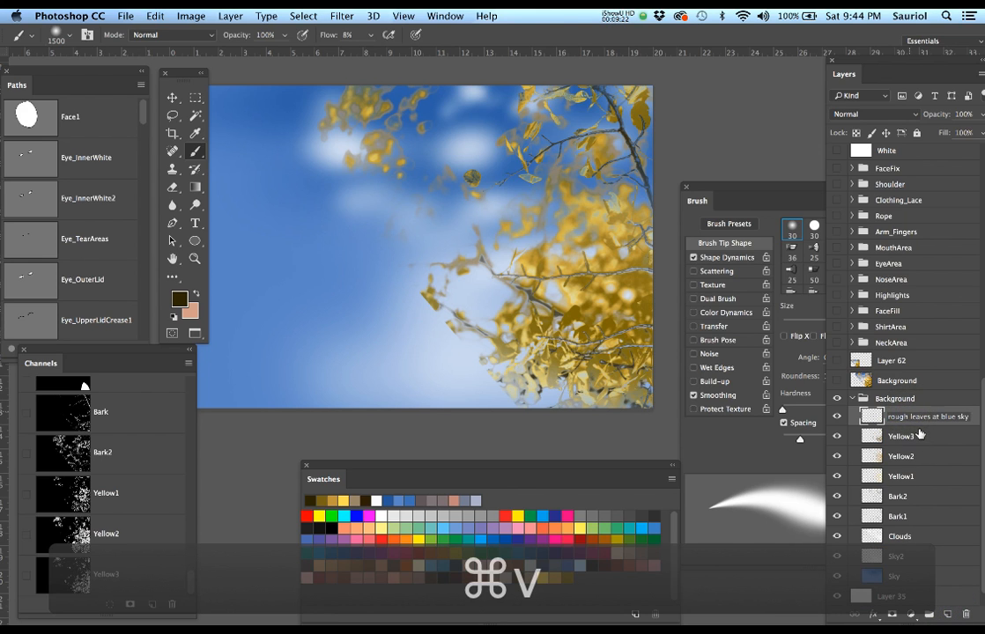
key("super+z")
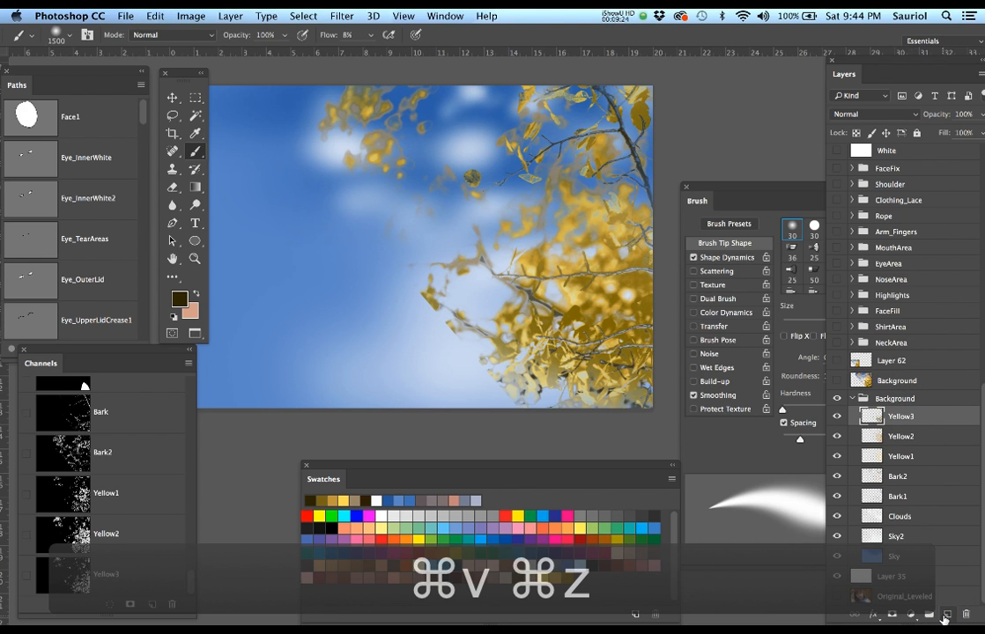
Create a new layer named Yellow4 above Yellow3 and load the Yellow3 channel as a selection.
left_click(946, 615)
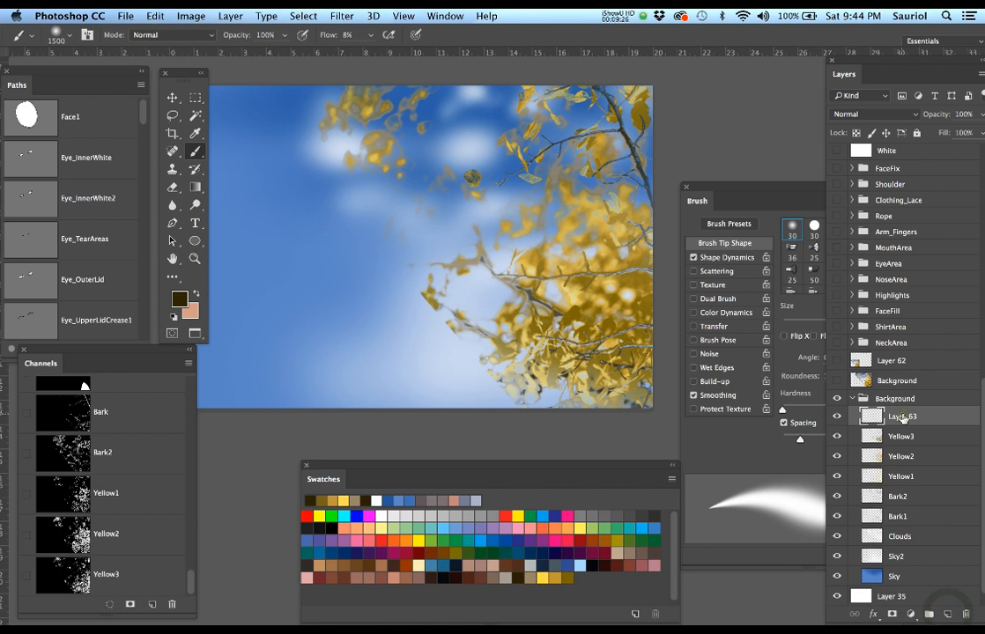
type("Ye")
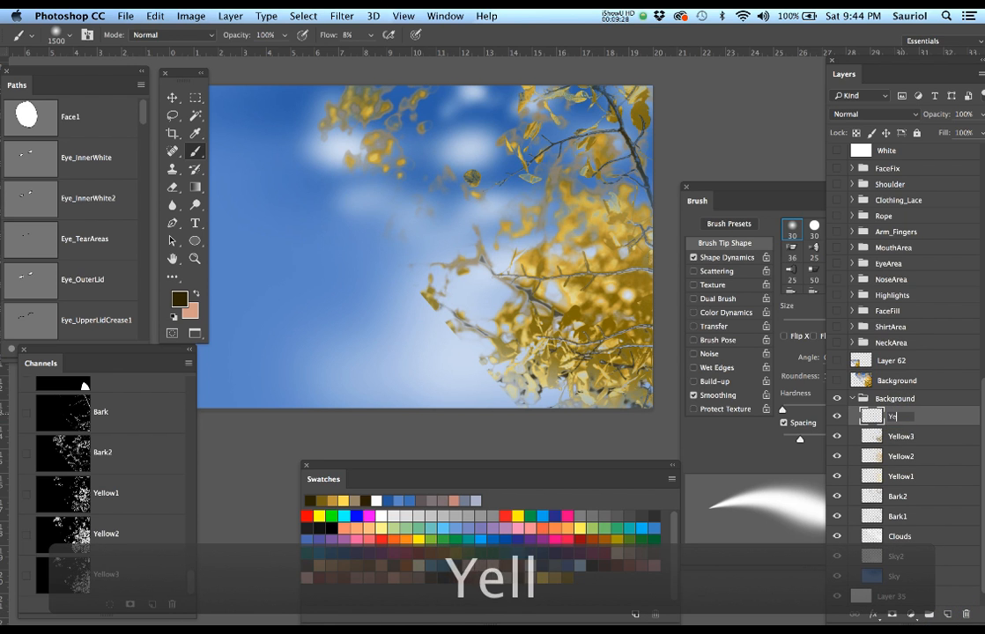
type("llow4")
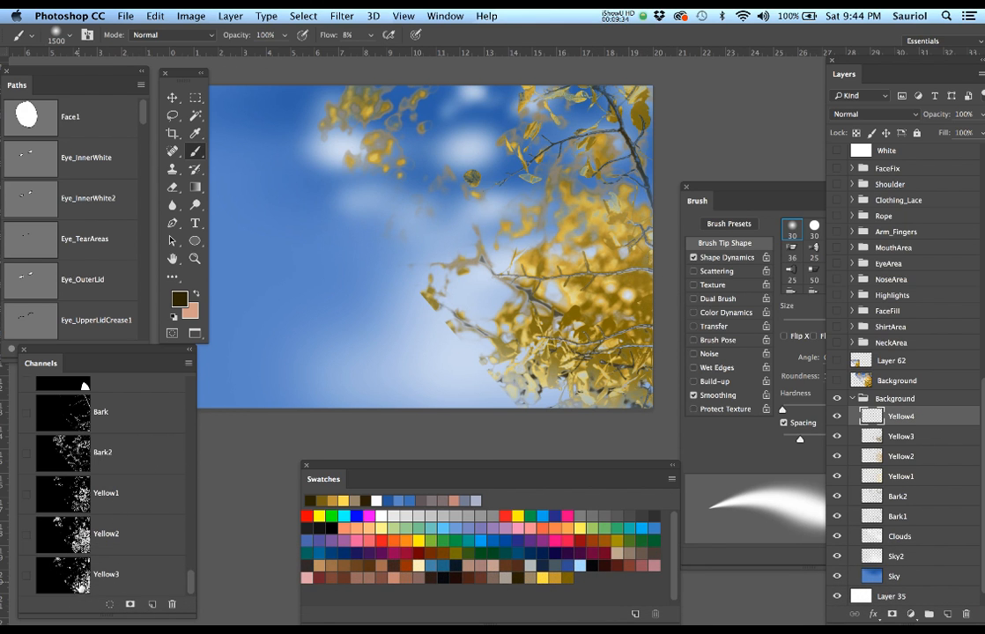
left_click(64, 501, "super")
left_click_drag(573, 331, 627, 346)
left_click(303, 16)
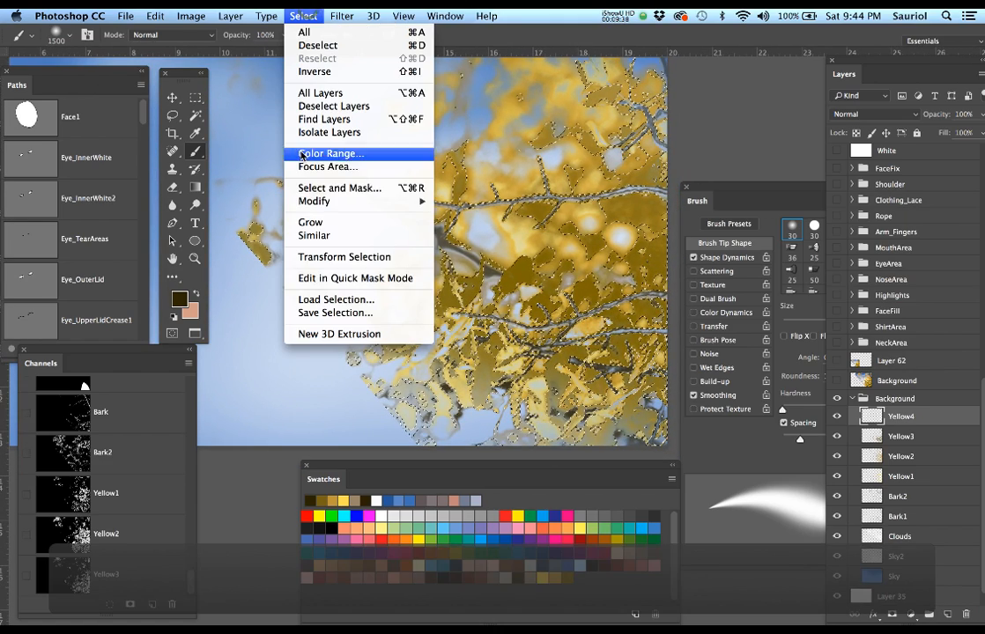
mouse_move(318, 200)
left_click(465, 226)
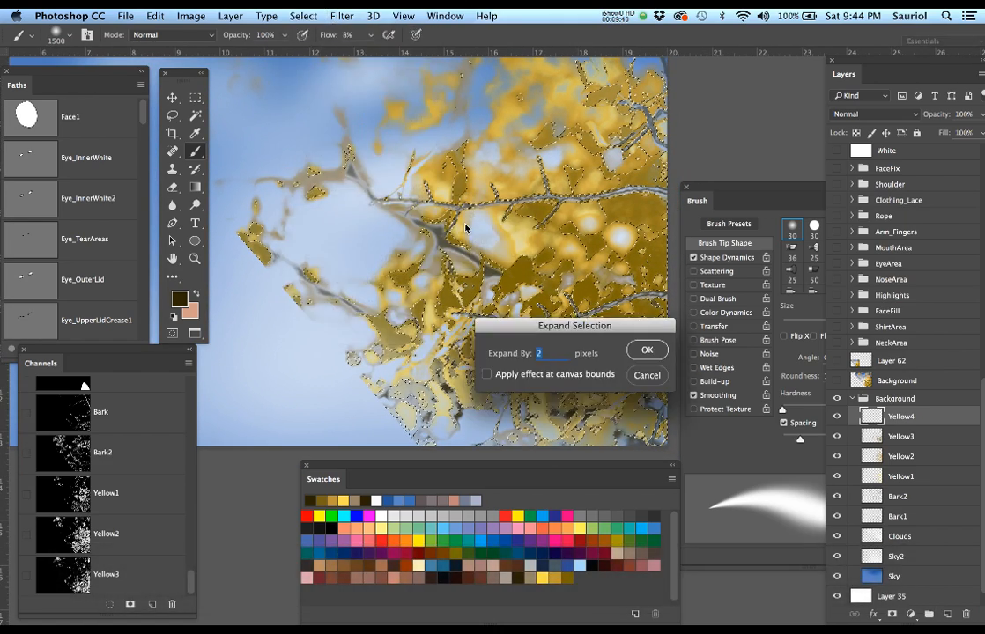
left_click(645, 375)
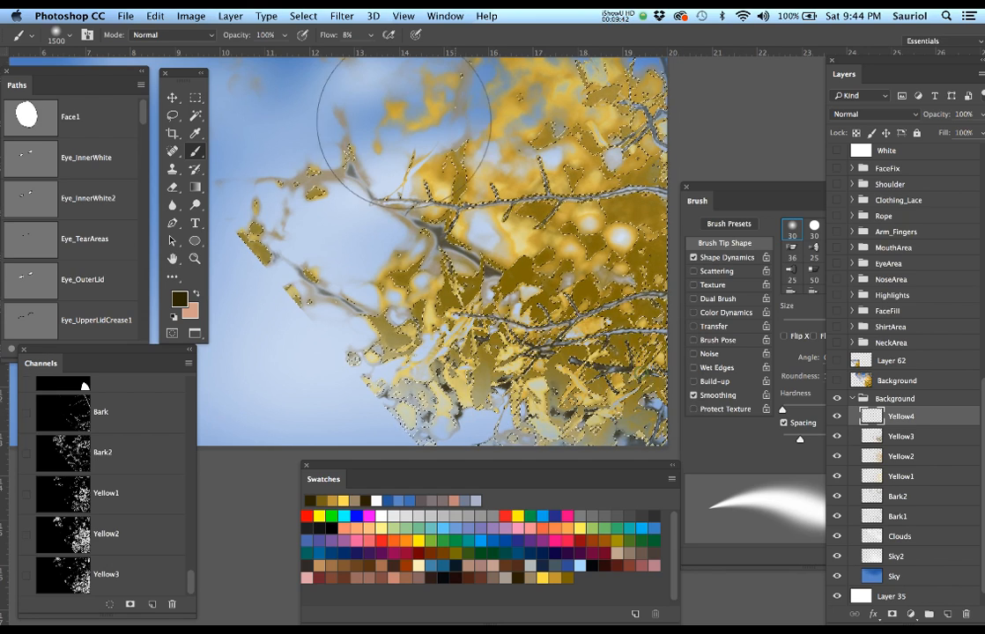
Contract the loaded leaf selection by 6 pixels.
left_click(303, 16)
mouse_move(342, 204)
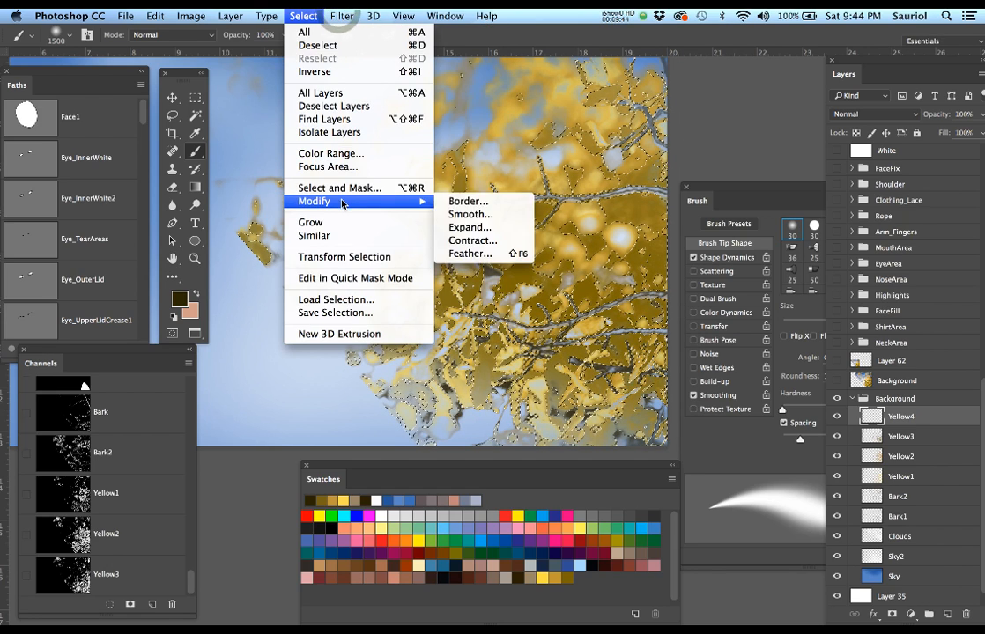
left_click(455, 241)
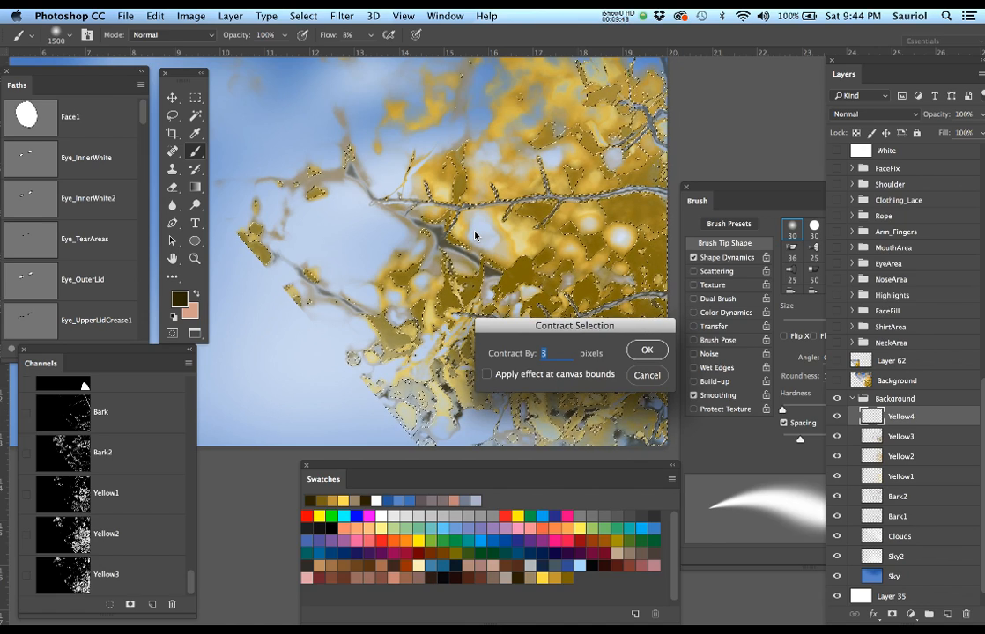
type("6")
key("Return")
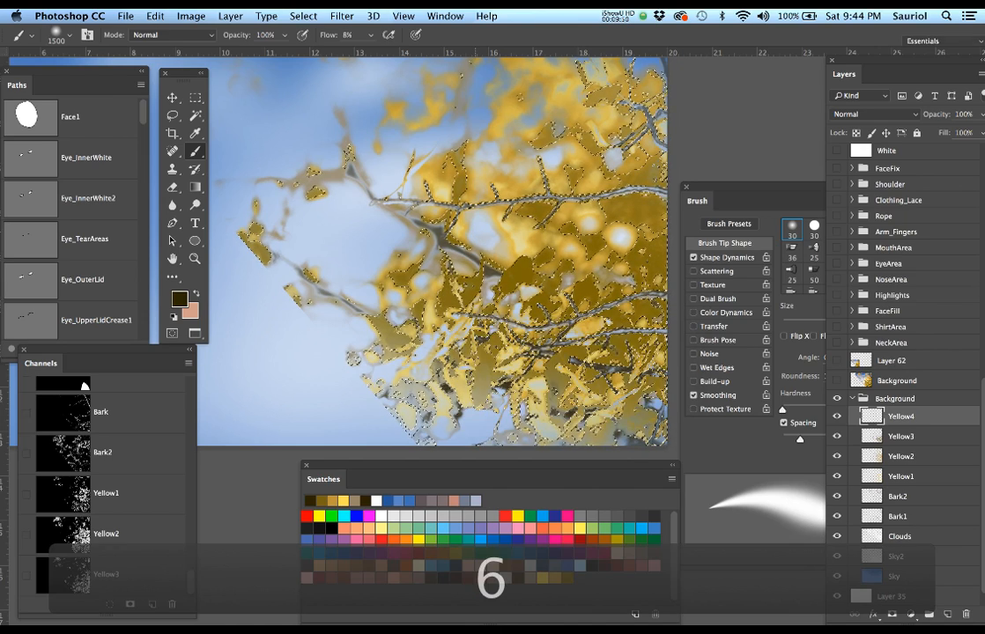
Contract the leaf selection by a further 5 pixels and hide its edges.
left_click(342, 15)
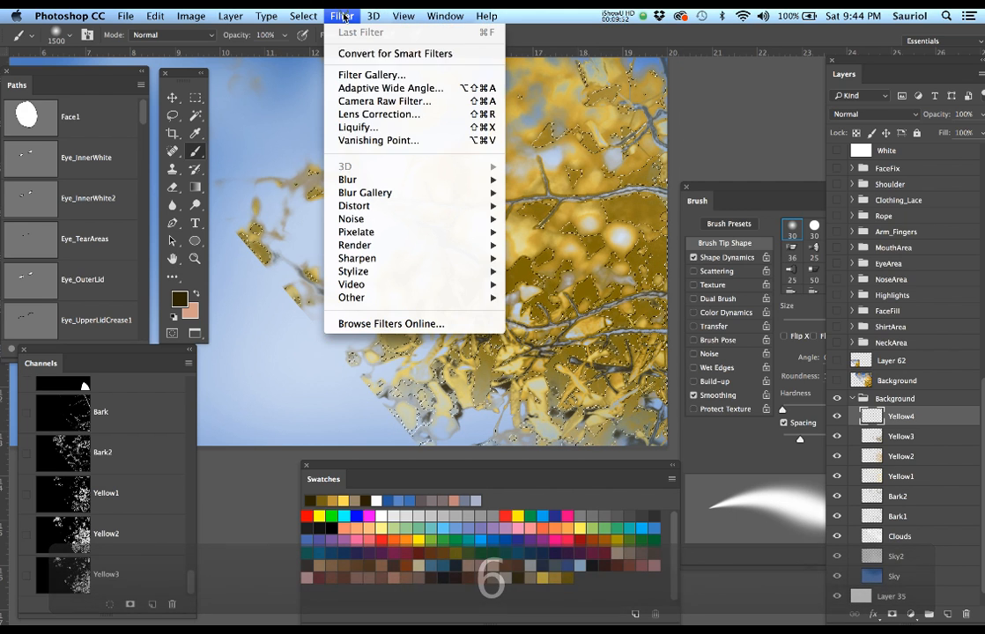
mouse_move(304, 16)
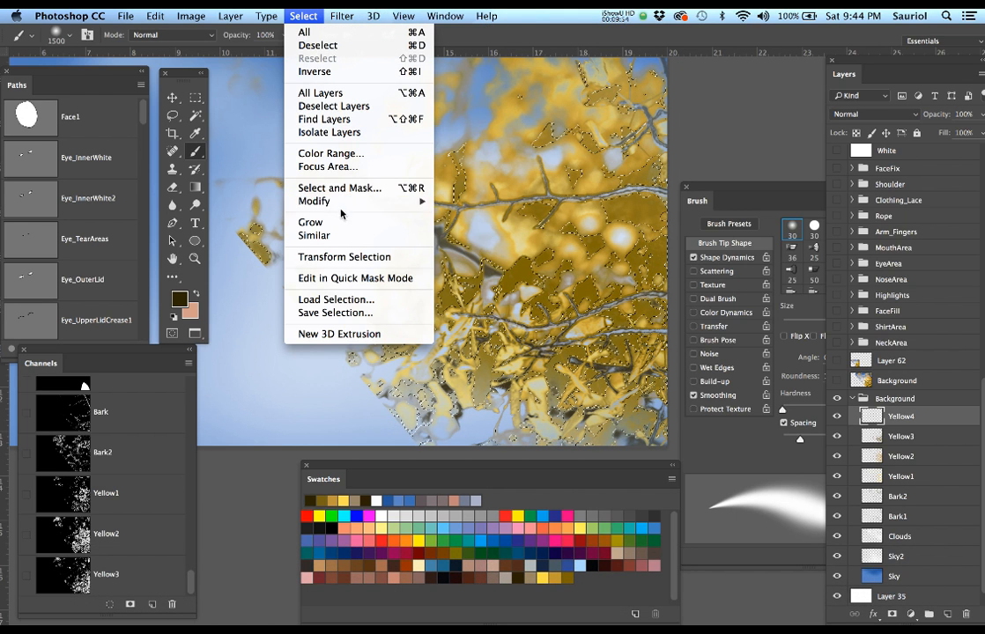
mouse_move(313, 201)
left_click(459, 241)
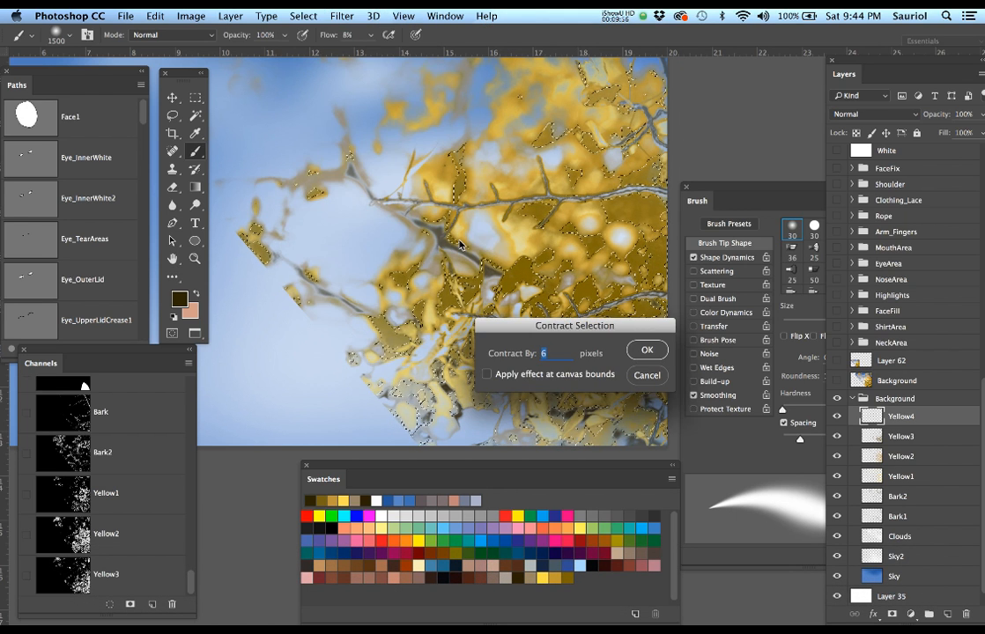
type("5")
key("Return")
key("super+h")
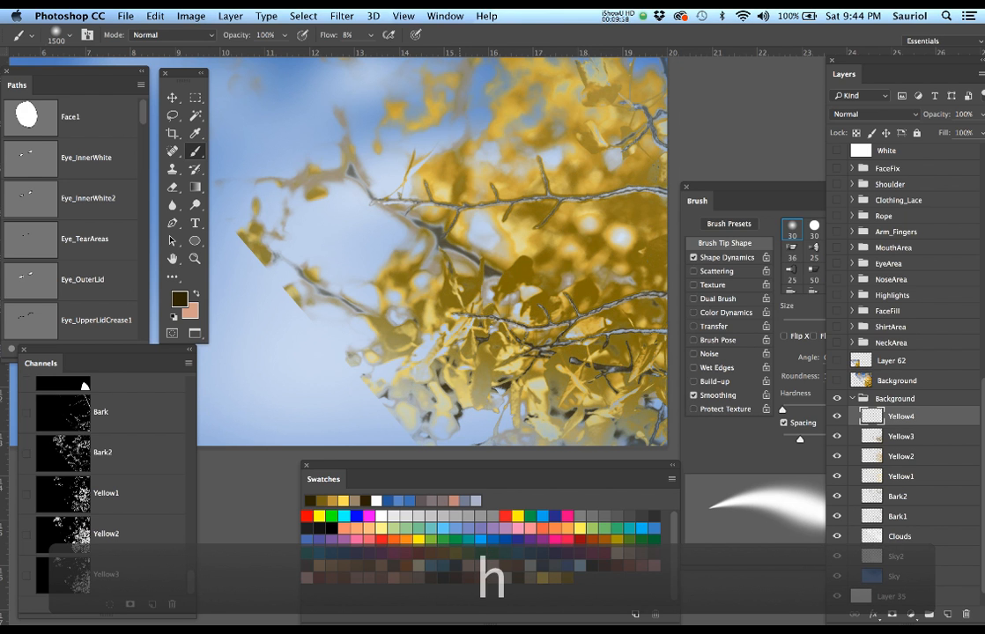
Reduce the brush size to 250 and paint dark brown shading into the leaves on Yellow4, comparing with the aspen photo.
key("bracketleft")
key("bracketleft")
key("bracketleft")
key("bracketleft")
key("bracketleft")
key("bracketleft")
key("bracketleft")
key("bracketleft")
key("bracketleft")
key("bracketleft")
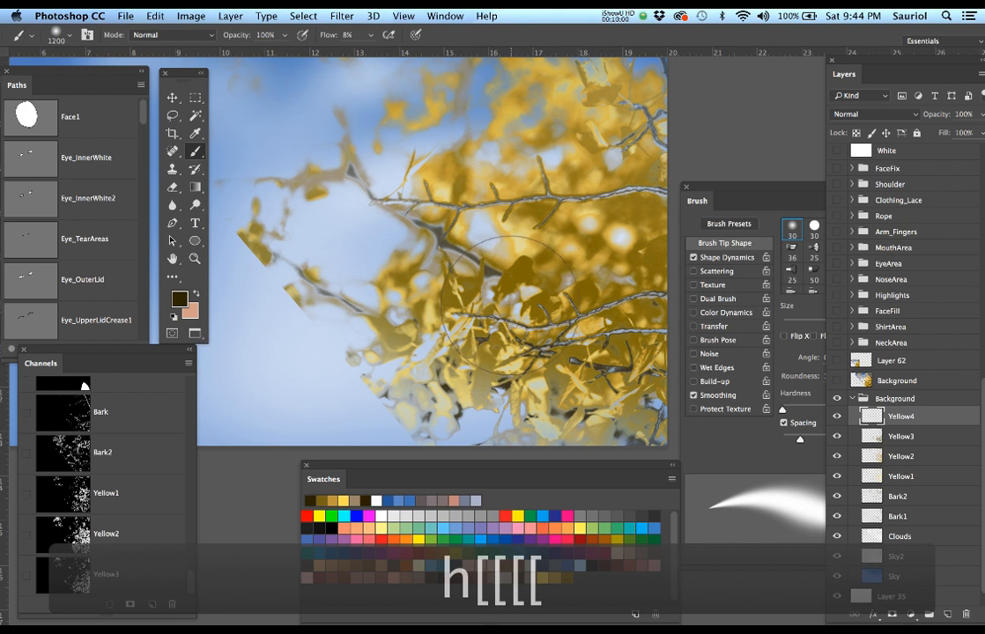
key("bracketleft")
key("bracketleft")
key("bracketleft")
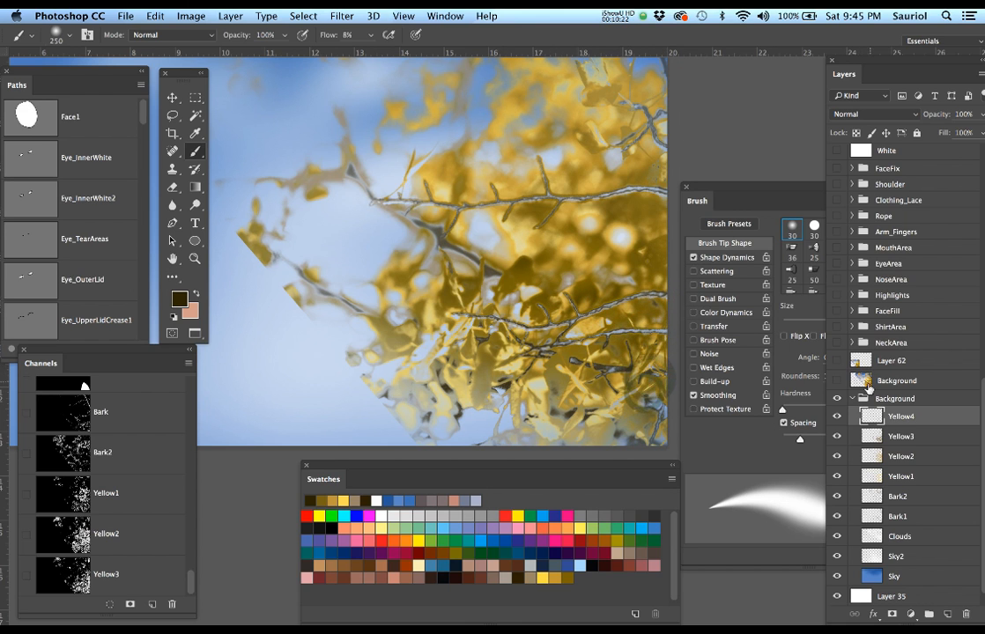
left_click(837, 381)
left_click(837, 380)
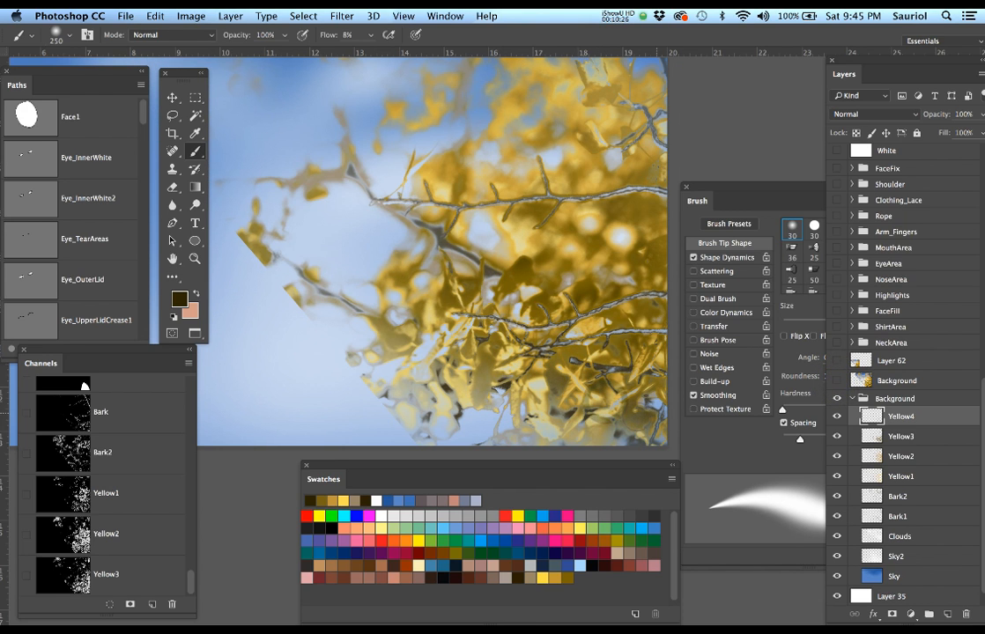
Enlarge the brush to 800 and paint broader dark brown shadows across the lower leaf cluster on Yellow4.
key("bracketright")
key("bracketright")
key("bracketright")
key("bracketright")
key("bracketright")
key("bracketright")
key("bracketright")
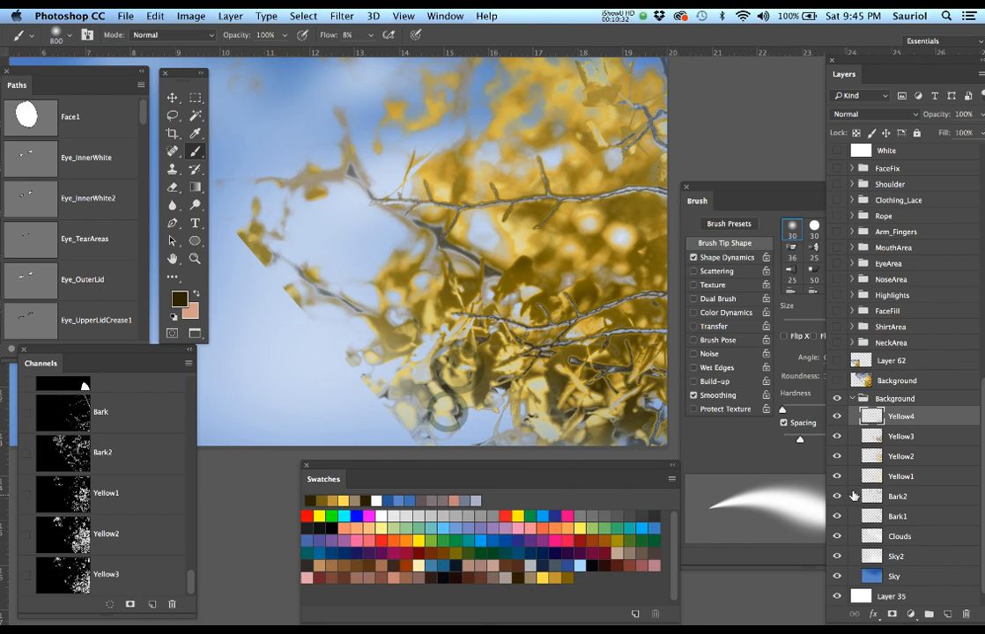
On the Yellow3 layer, load the Yellow3 channel as a selection, hide its edges, and paint more leaf shadow with the olive-gold swatch.
left_click(908, 438)
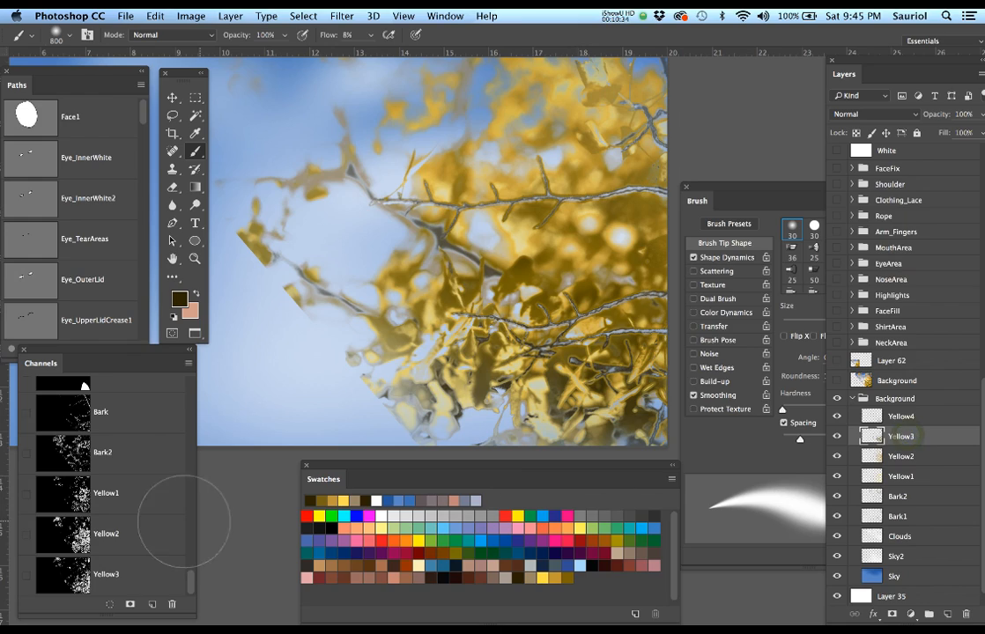
left_click(70, 585, "super")
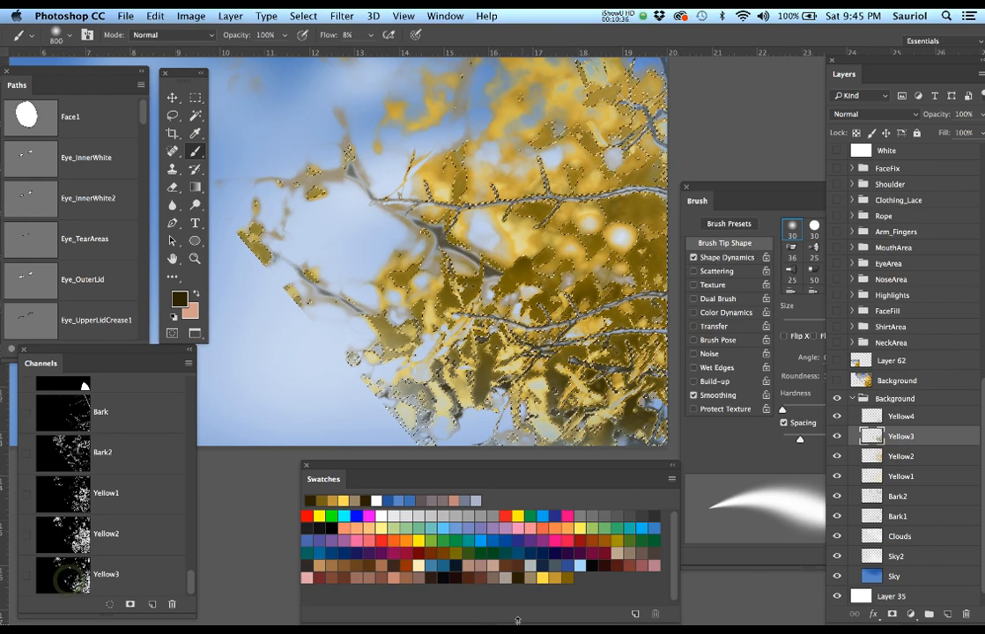
left_click(567, 578)
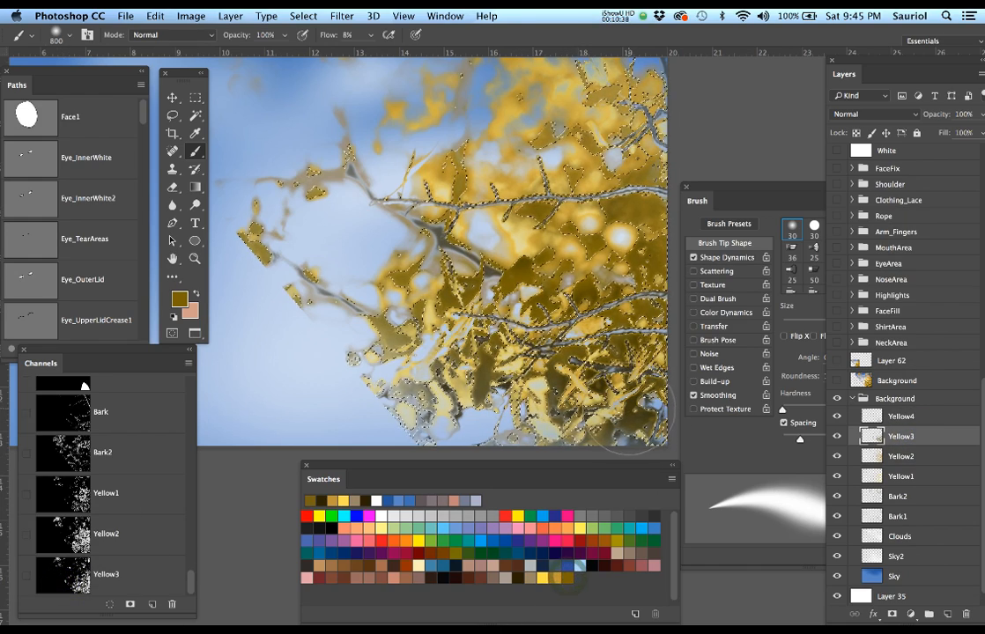
key("super+h")
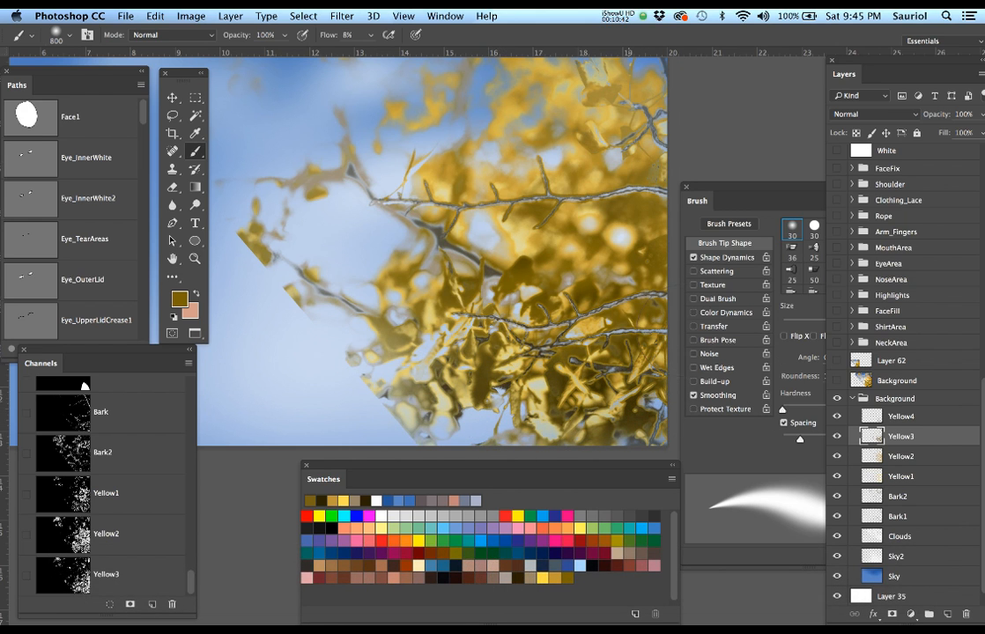
Load the Bark channel as a selection and create a new layer named Bark3 above Bark2.
left_click(912, 502)
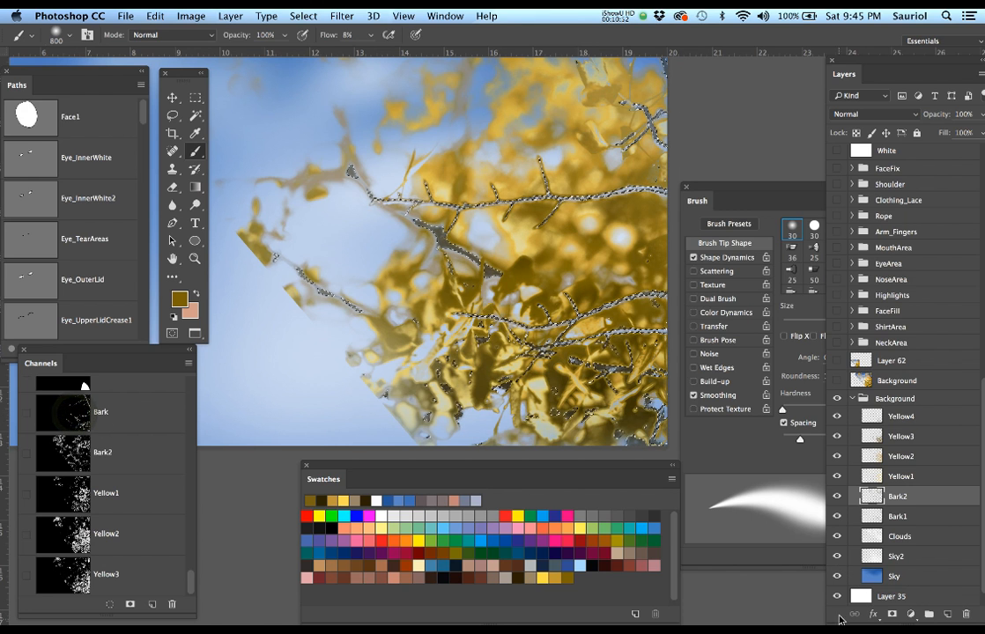
left_click(948, 616)
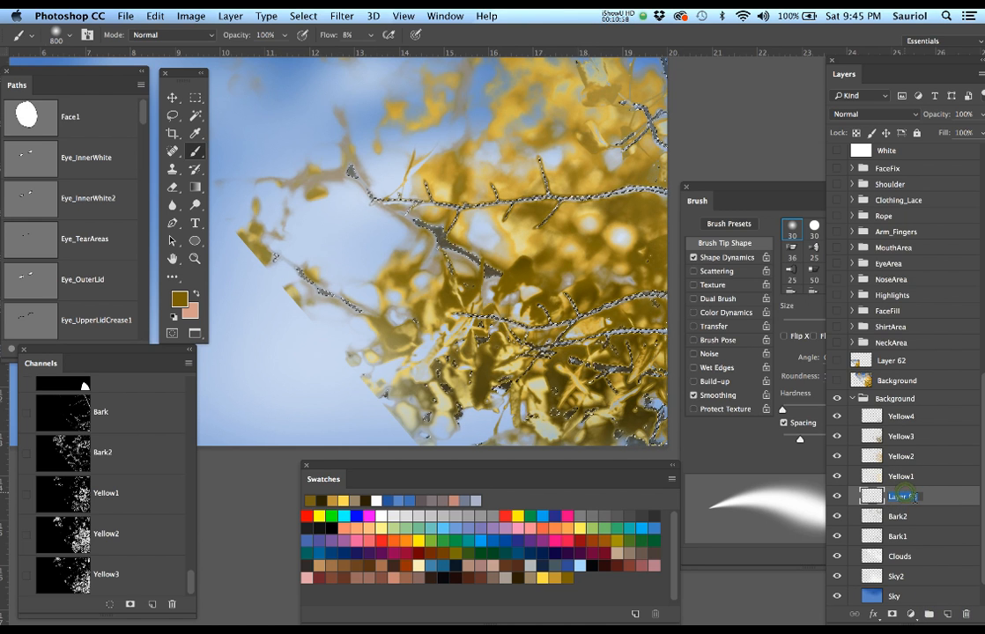
type("Ba")
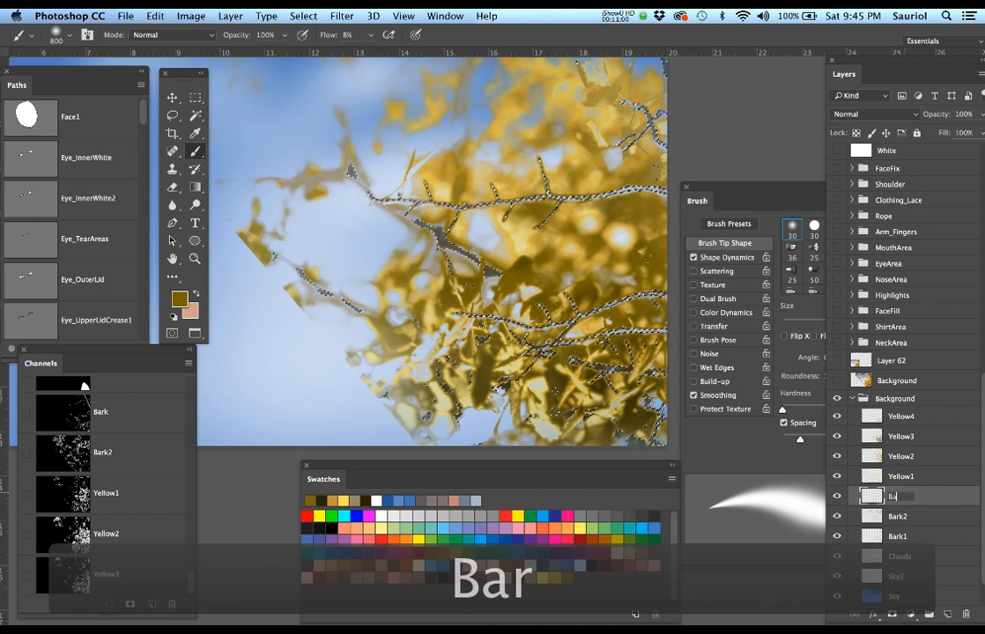
type("rk3")
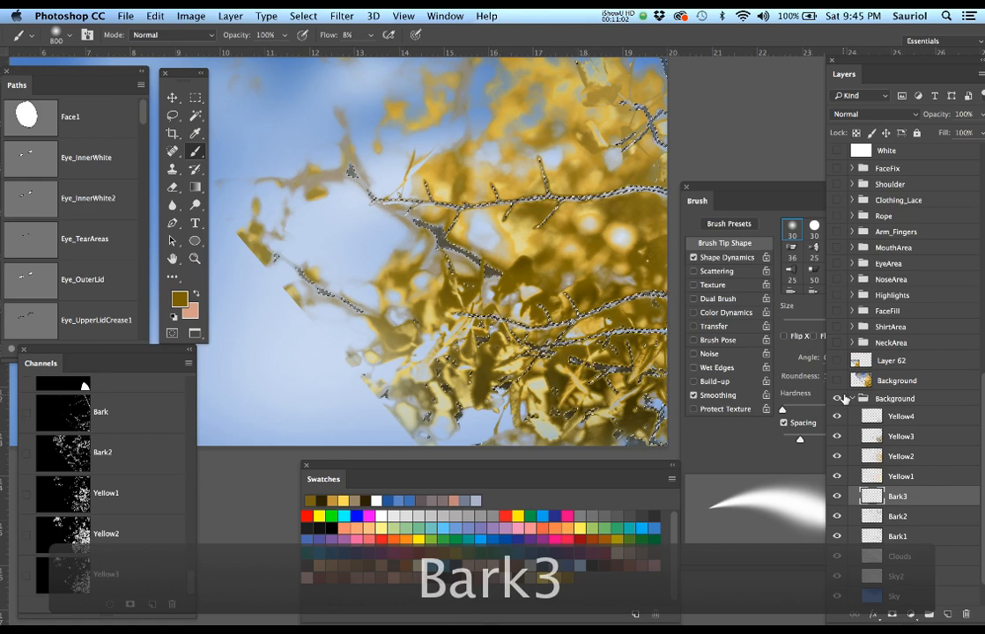
Expand the bark selection by 5 pixels.
scroll(480, 238, "up", 5)
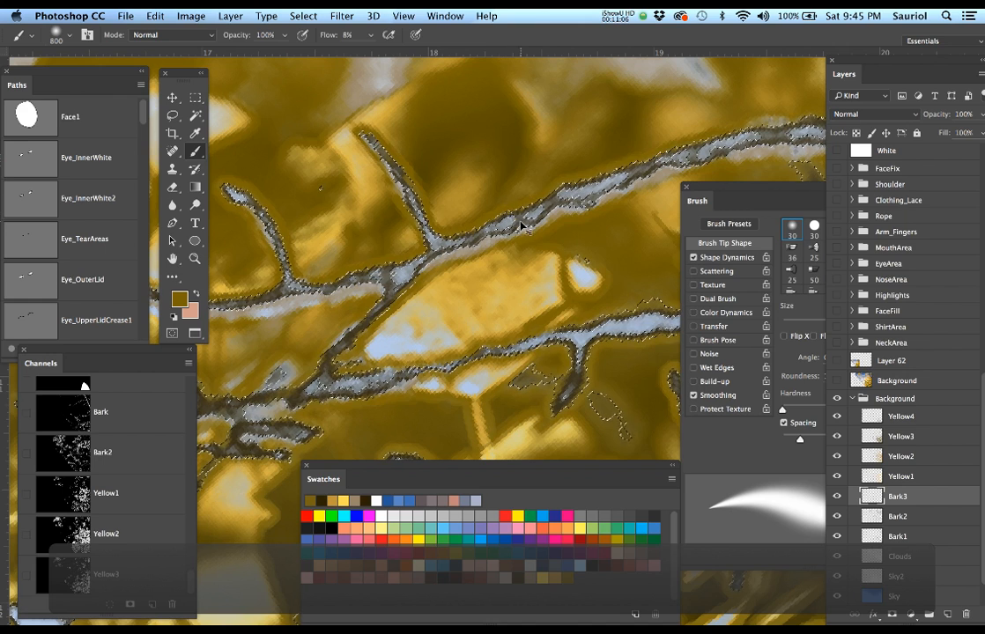
left_click(304, 16)
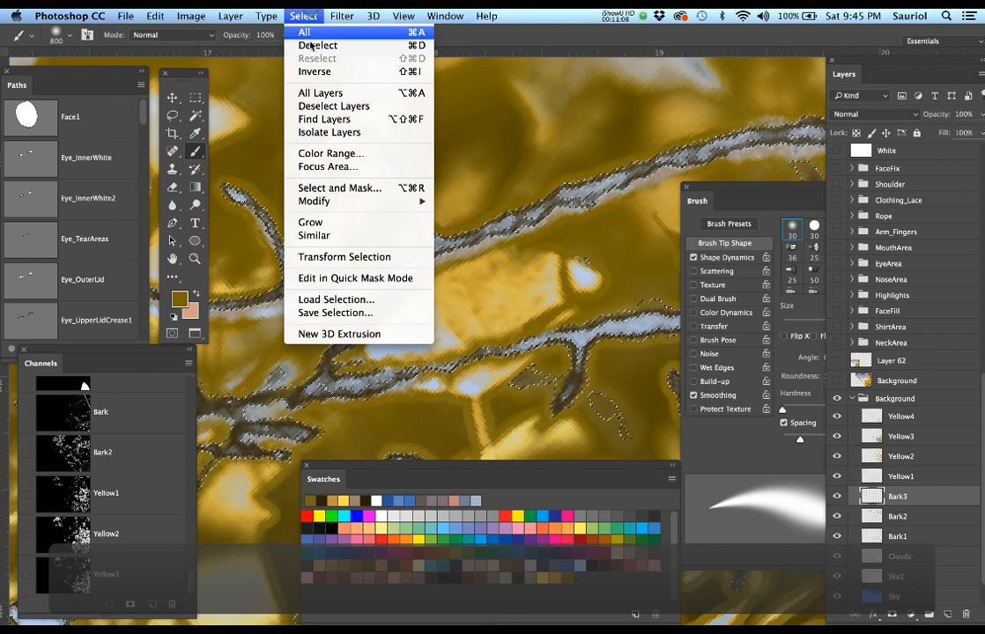
mouse_move(332, 204)
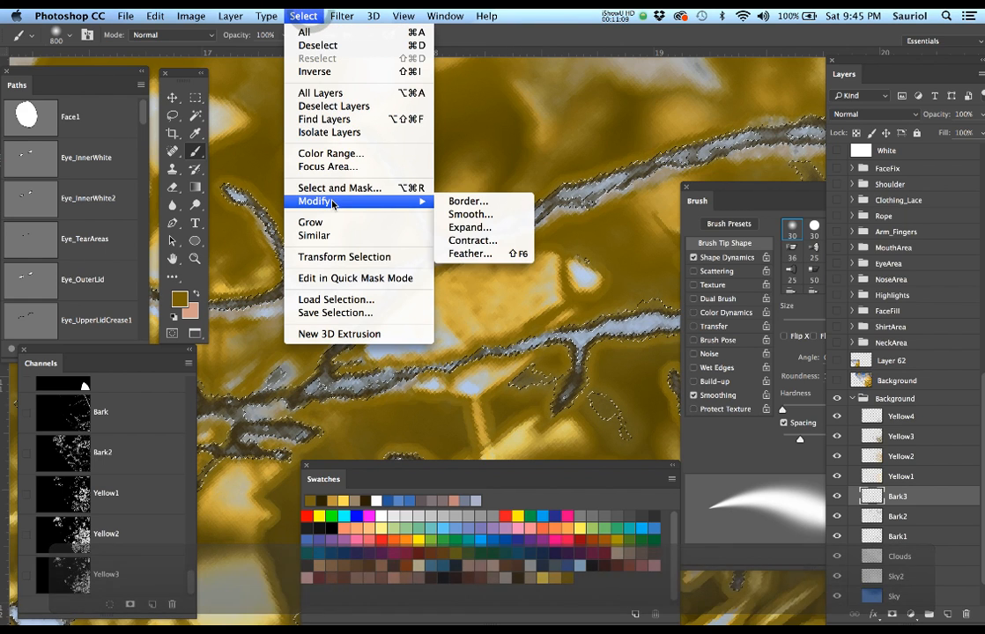
left_click(459, 228)
type("5")
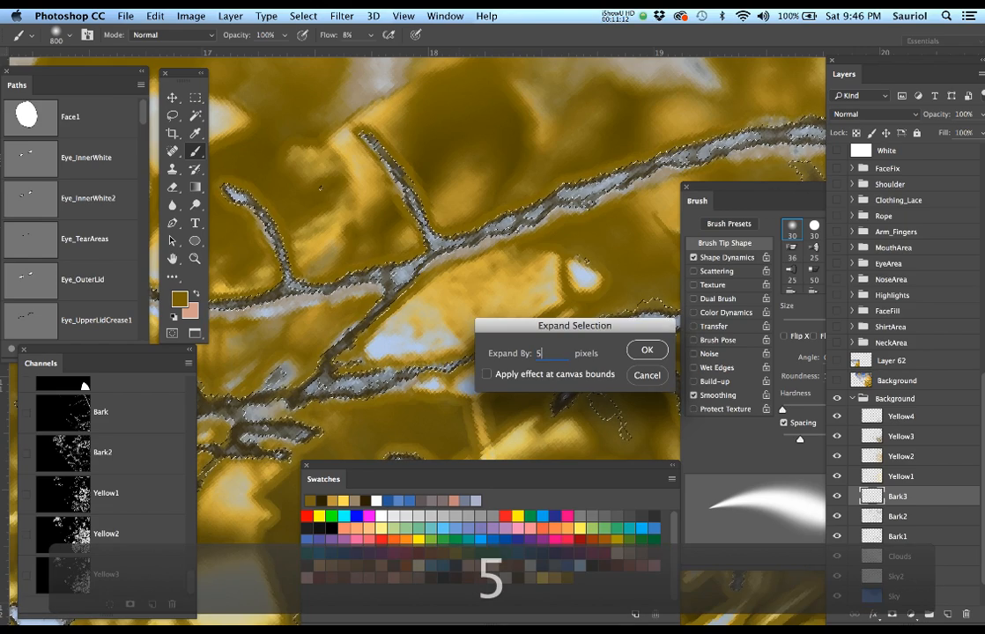
key("Return")
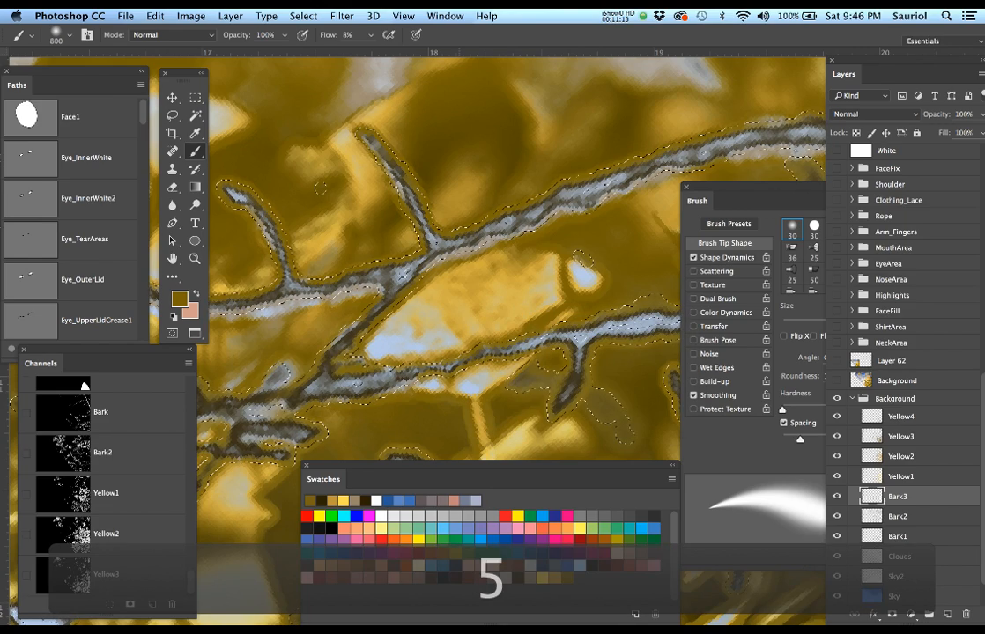
Show the aspen reference photo layer over the painted background to compare the branches.
left_click(472, 252, "alt")
left_click(473, 252, "alt")
left_click(474, 253, "alt")
left_click(472, 252, "alt")
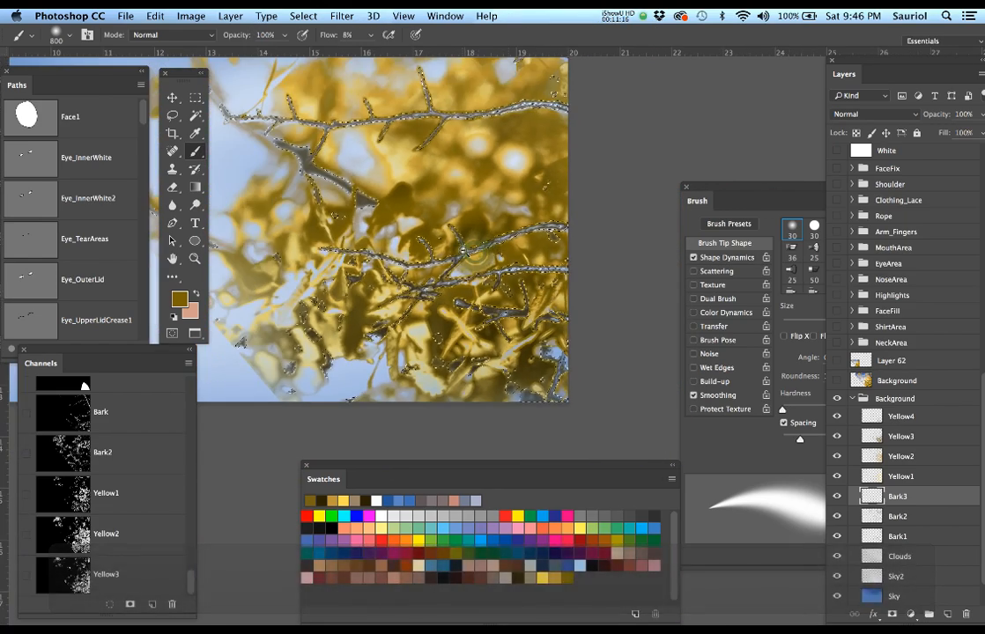
left_click(838, 380)
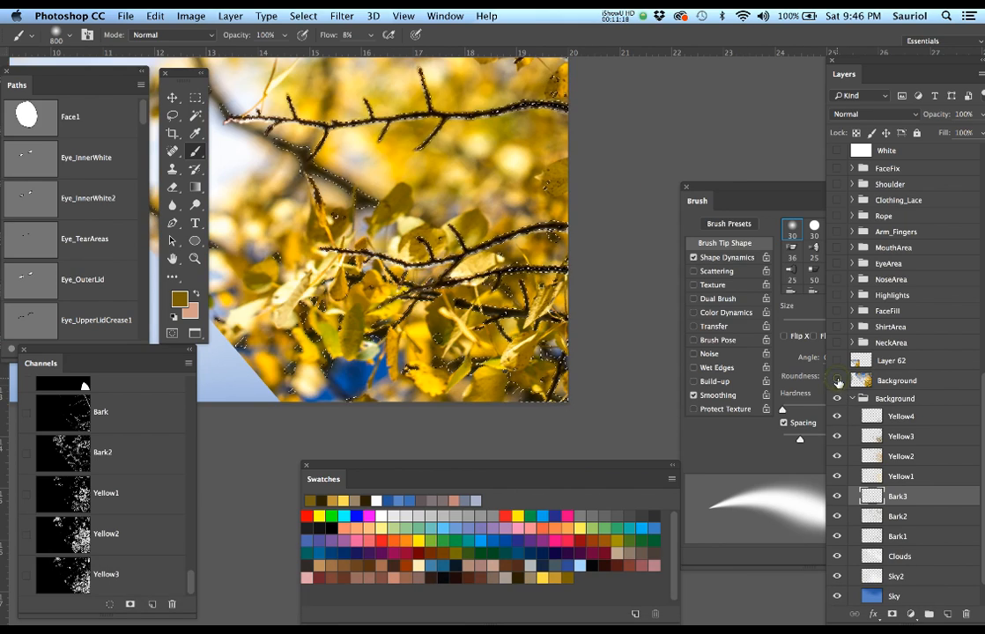
left_click(838, 380)
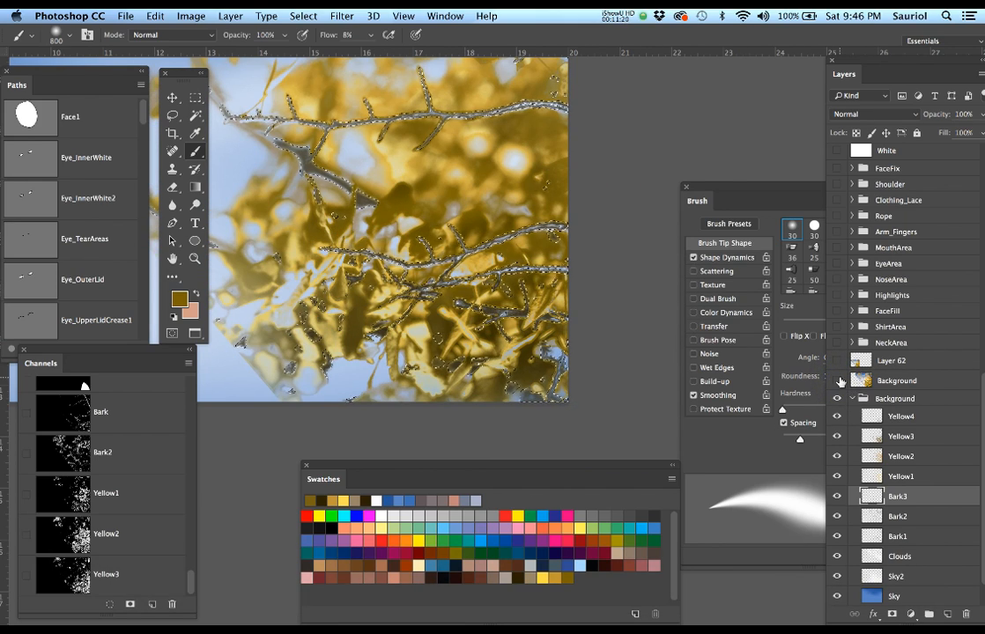
left_click(838, 380)
Sample a dark brown bark colour from a branch in the aspen photo, reduce the brush to 250 px, and hide the photo layer.
left_click(582, 249, "ctrl")
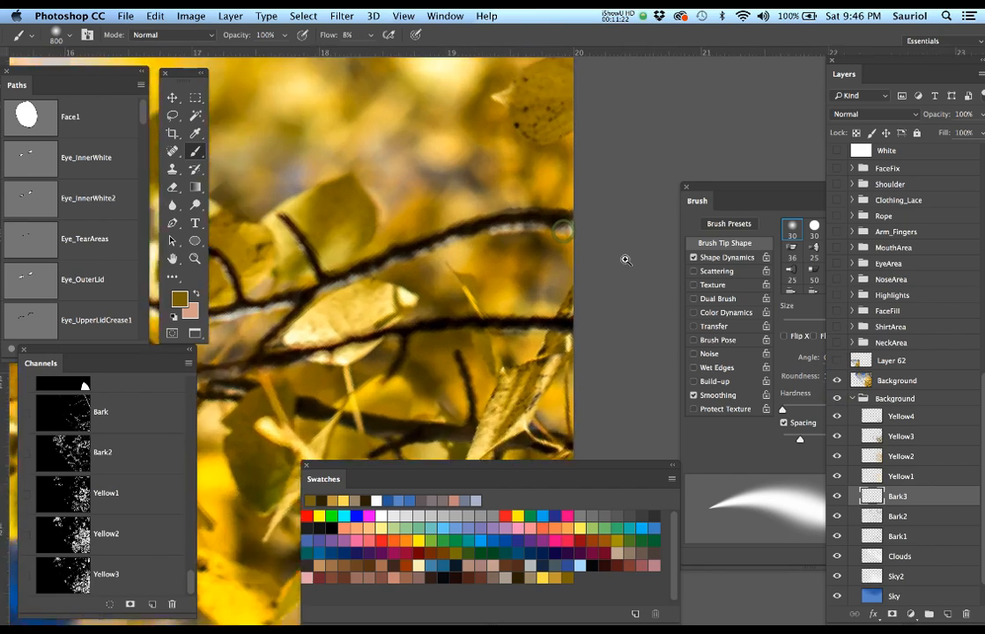
left_click_drag(625, 260, 644, 265)
key("bracketleft")
key("bracketleft")
key("bracketleft")
key("bracketleft")
key("bracketleft")
key("bracketleft")
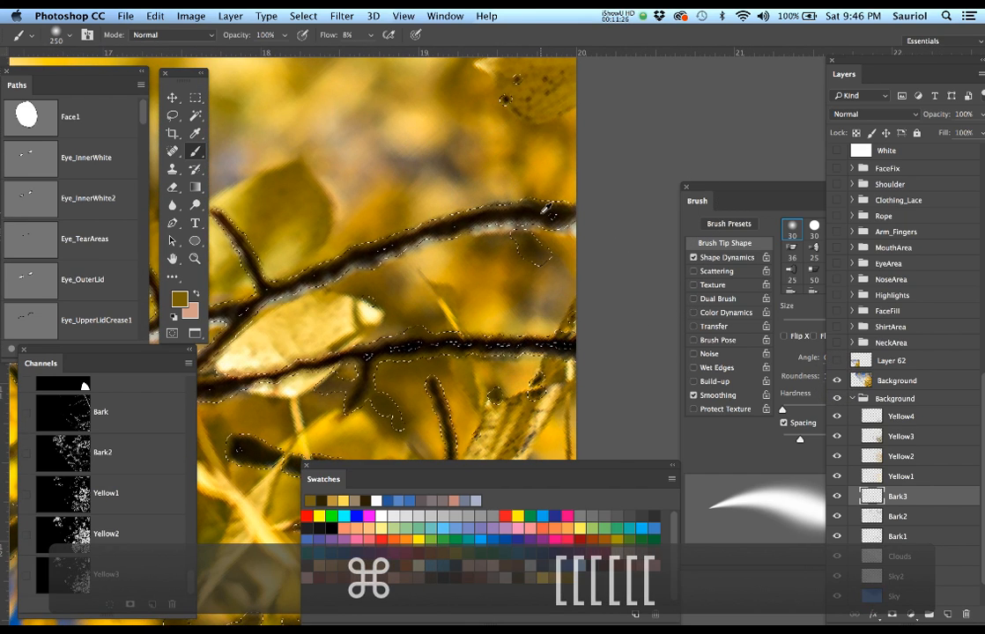
left_click(539, 215, "alt")
left_click_drag(592, 232, 619, 294)
left_click(607, 275, "alt")
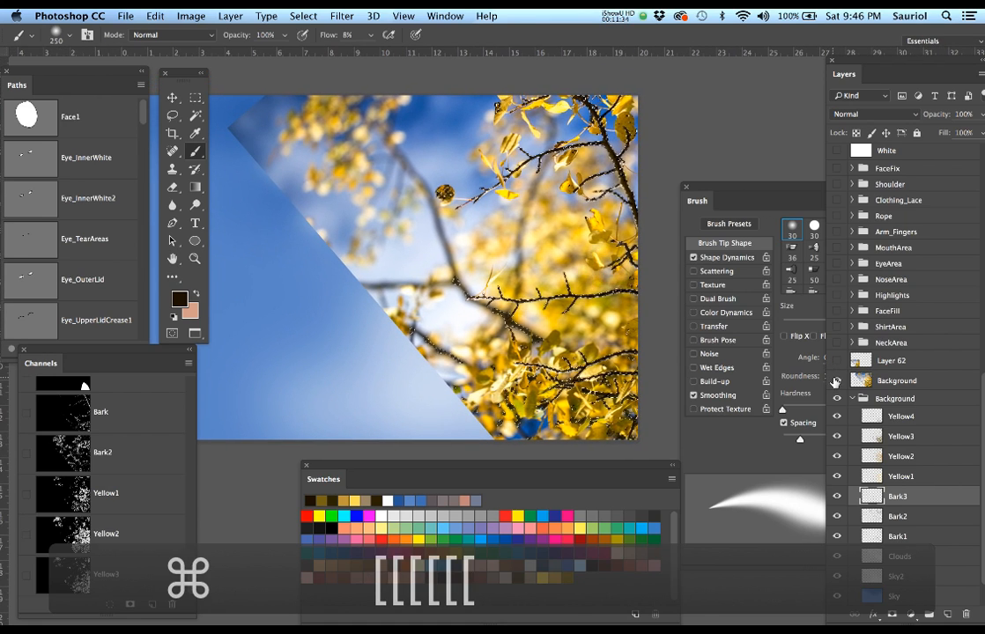
left_click(837, 380)
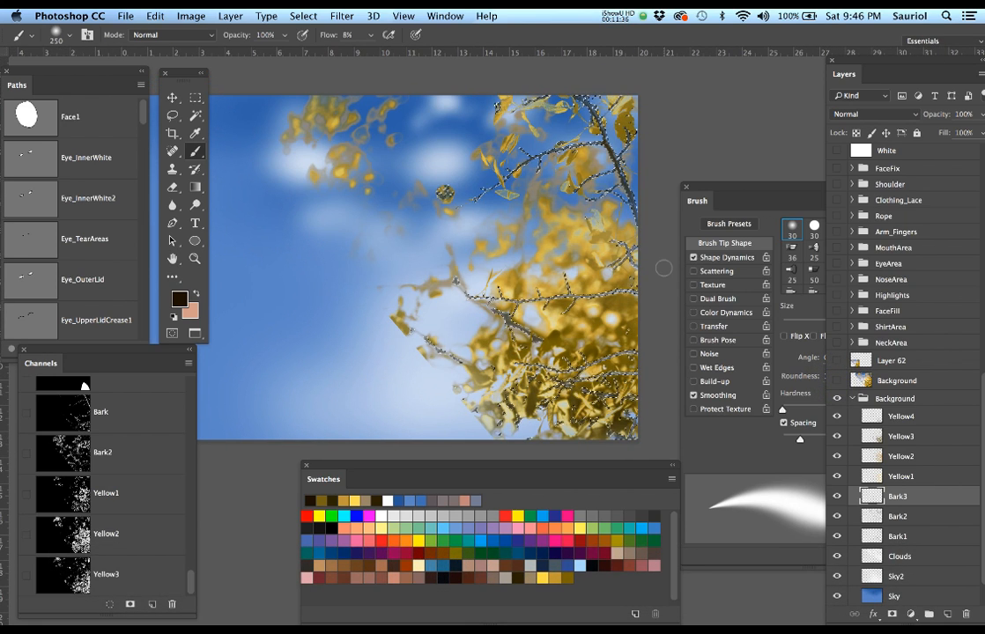
Hide the selection edges and paint dark brown over the branches on Bark3 with a 600 px soft brush, checking against the photo.
key("super+h")
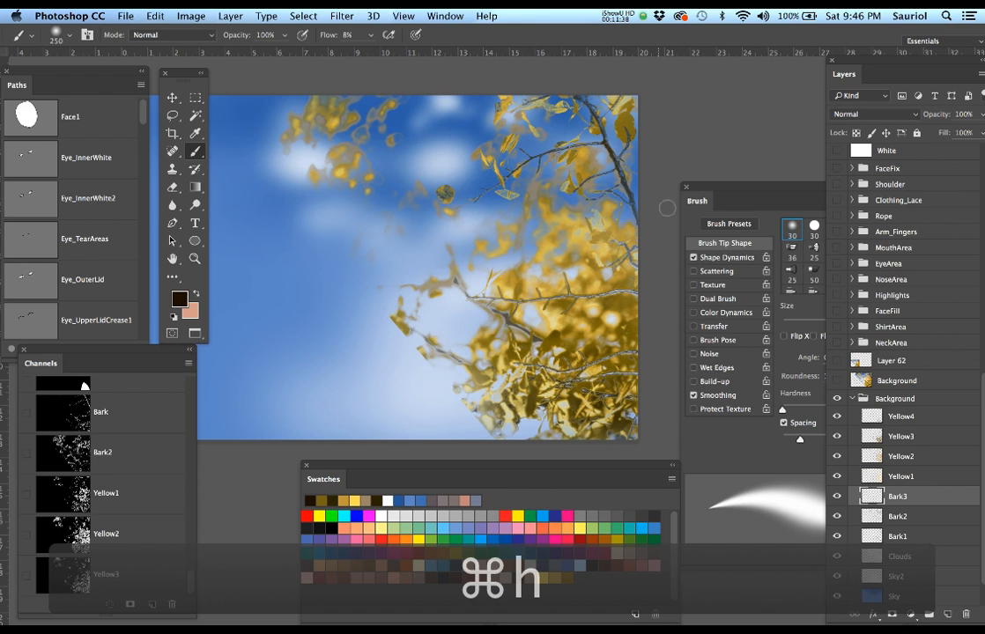
key("bracketright")
key("bracketright")
key("bracketright")
key("bracketright")
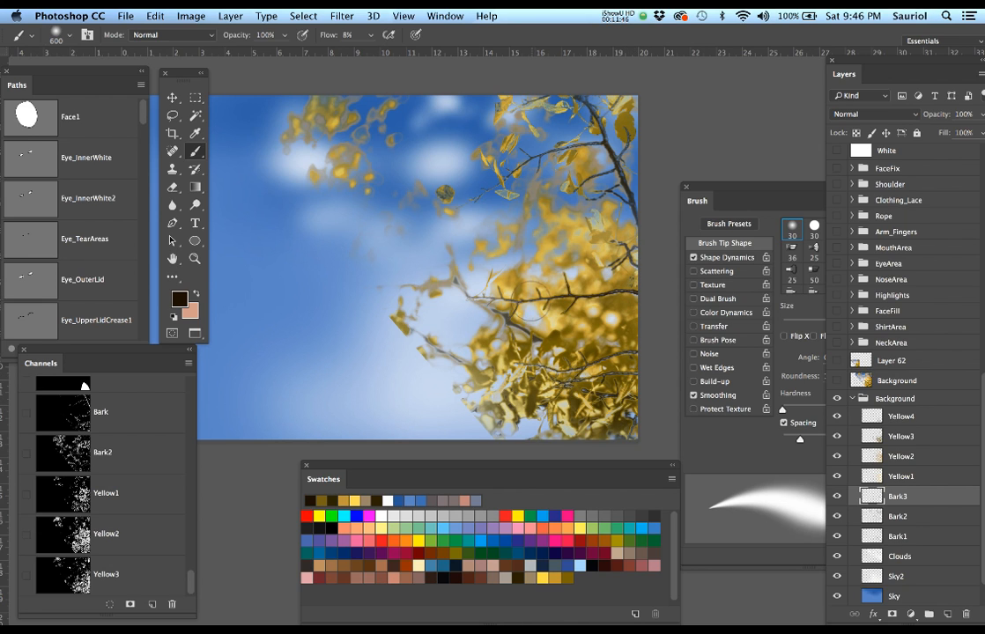
mouse_move(537, 232)
left_mouse_down()
mouse_move(601, 224)
mouse_move(588, 124)
left_mouse_up()
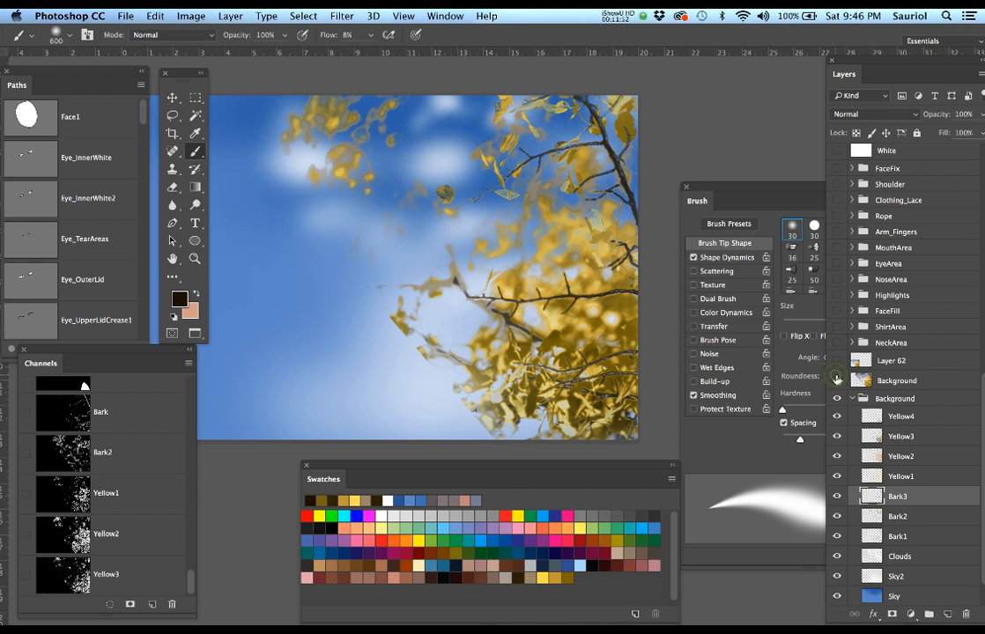
left_click(837, 380)
left_click(837, 380)
Create a new layer named Yellow5 directly above the Clouds layer.
left_click(902, 537)
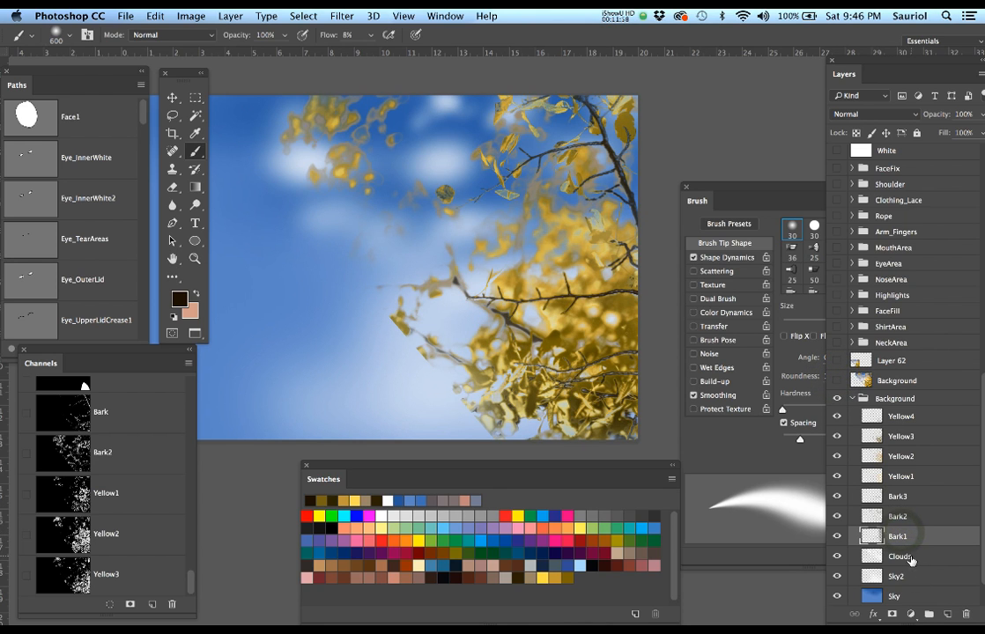
left_click(910, 557)
left_click(948, 614)
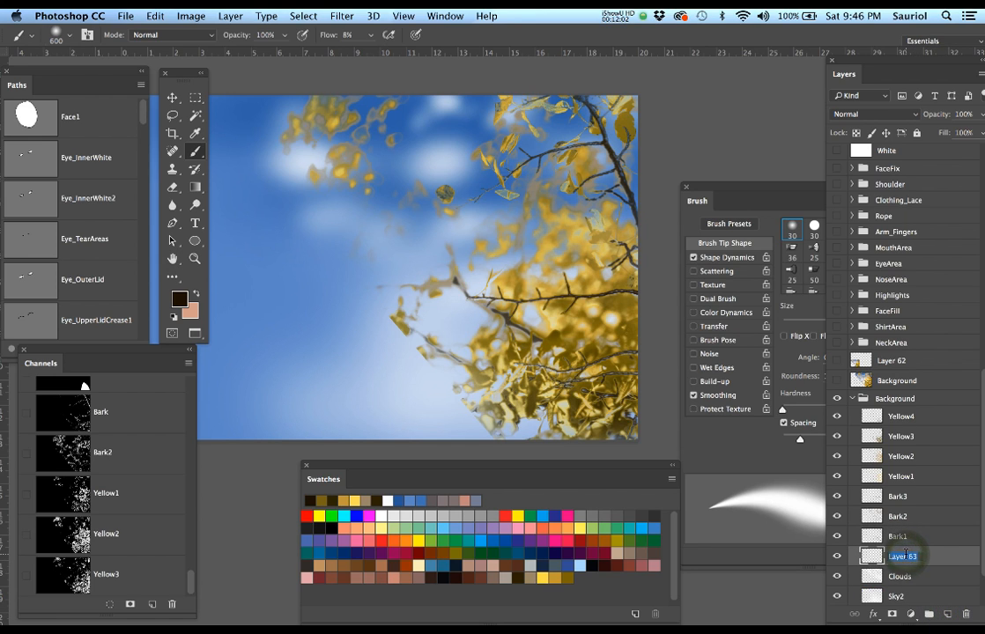
type("Yellow")
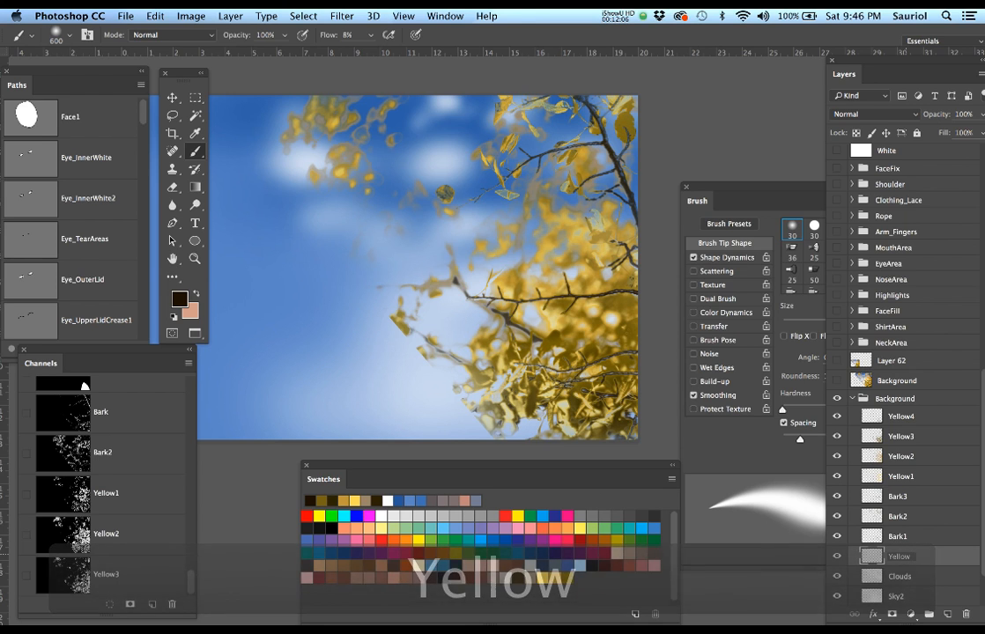
type("5")
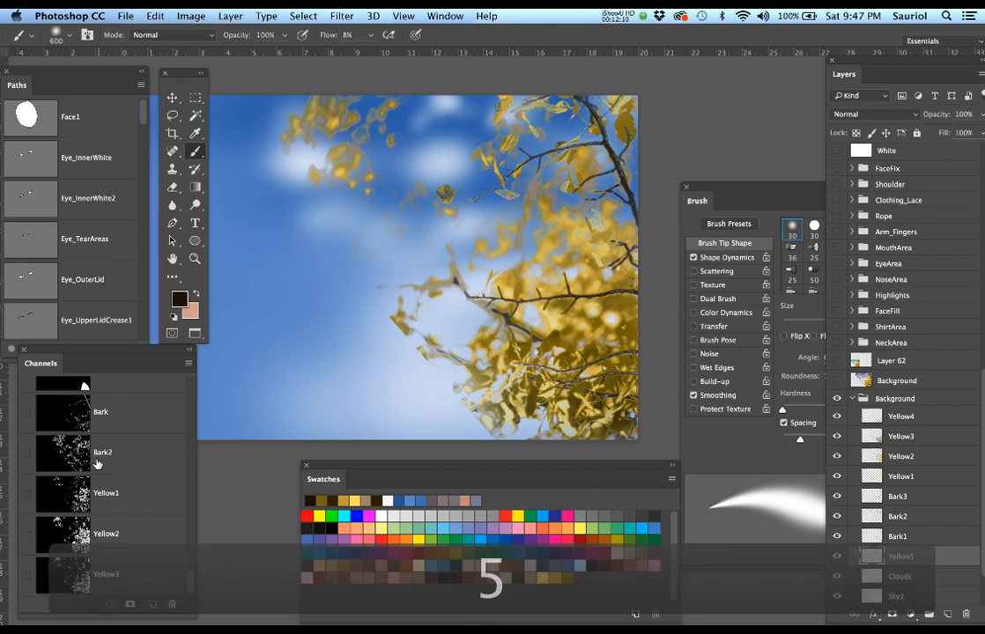
key("Return")
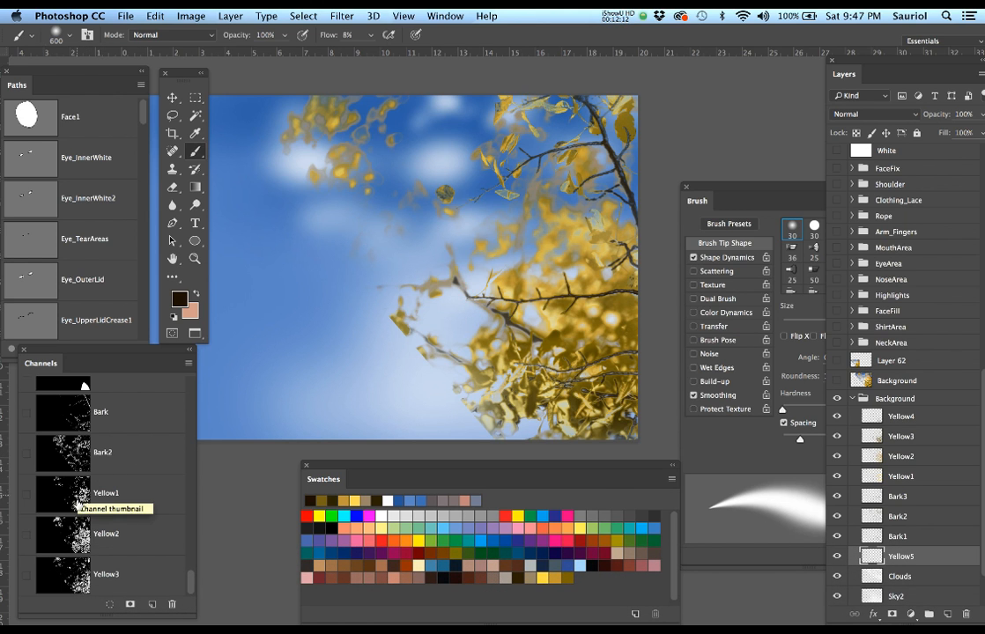
Load the Yellow1 channel as a selection and expand it by 10 pixels.
left_click(75, 582, "super")
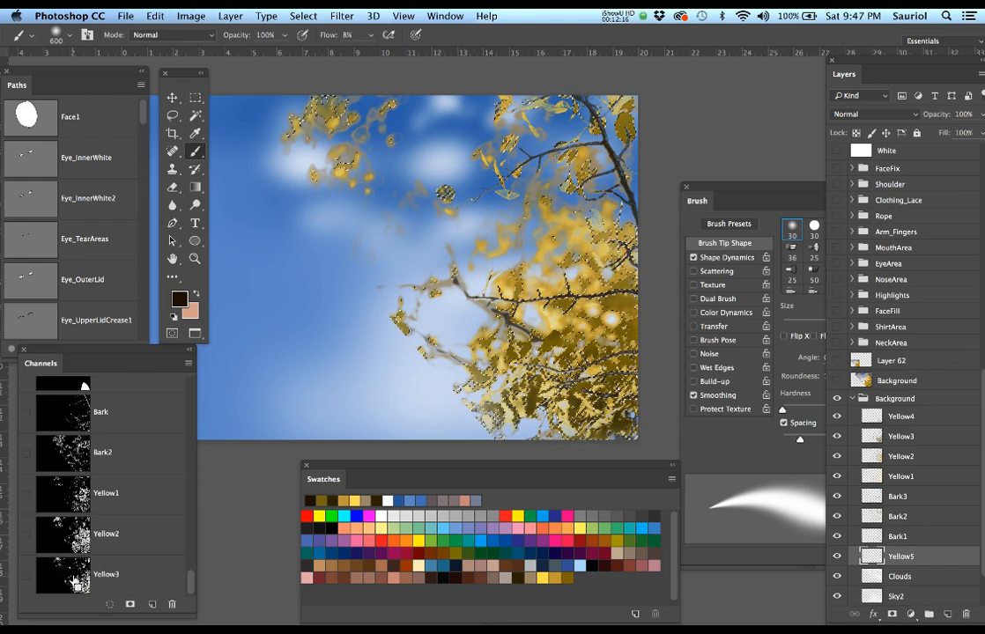
left_click(64, 495, "super")
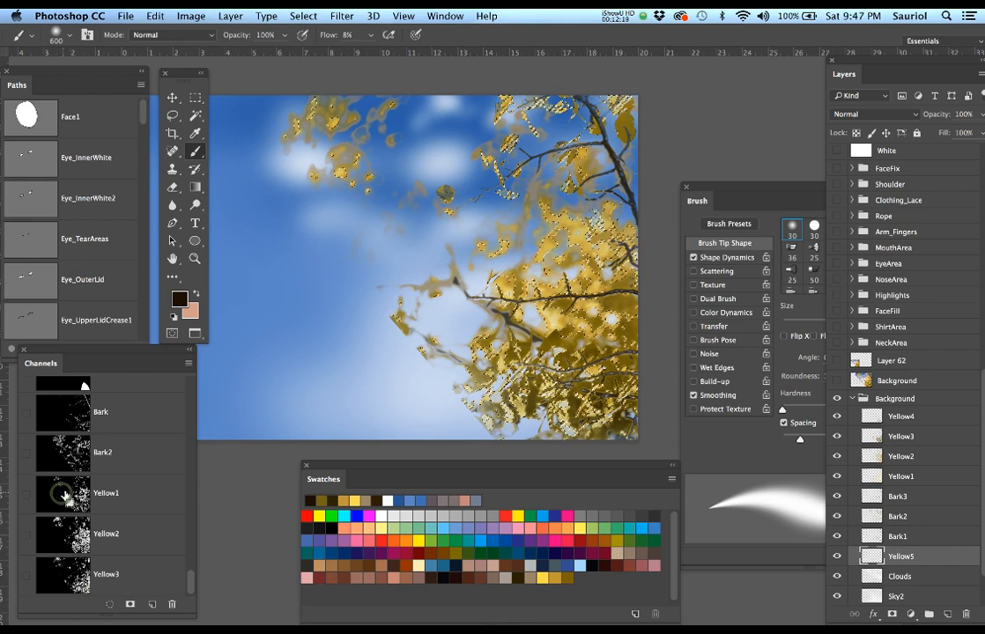
left_click(402, 15)
mouse_move(344, 17)
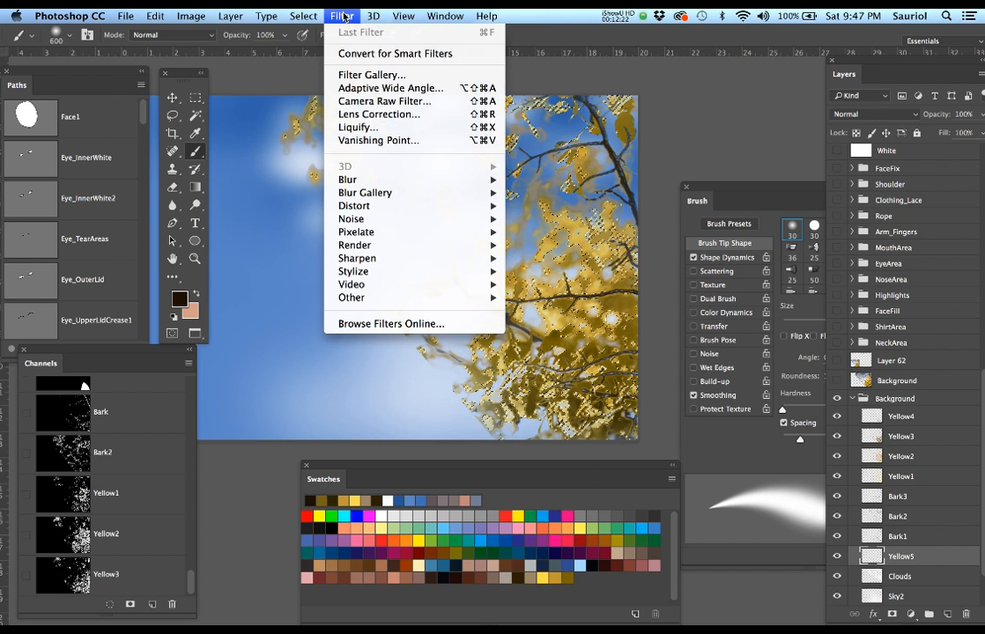
mouse_move(303, 15)
mouse_move(334, 200)
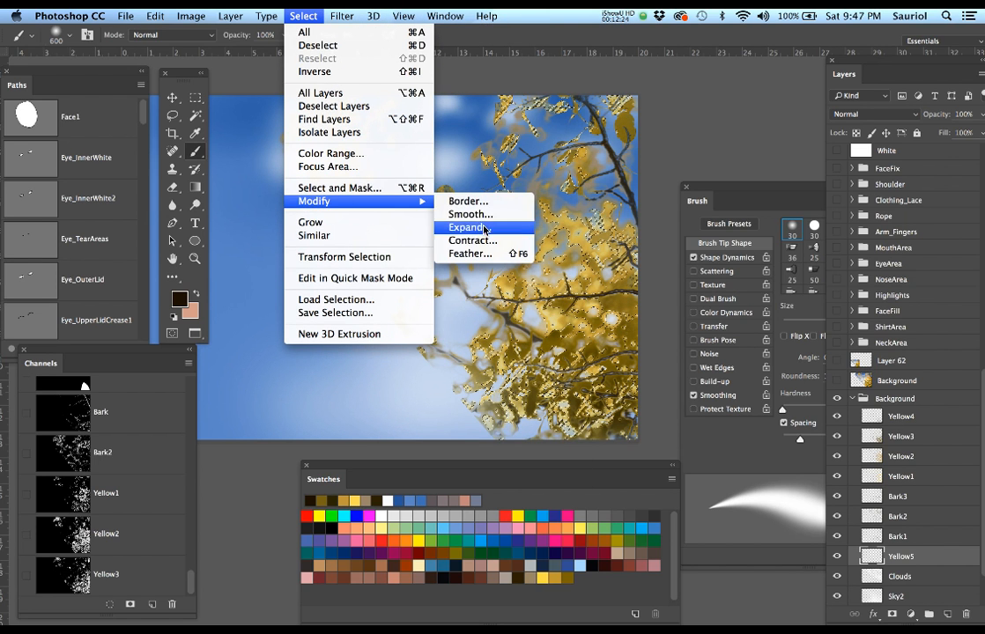
left_click(483, 229)
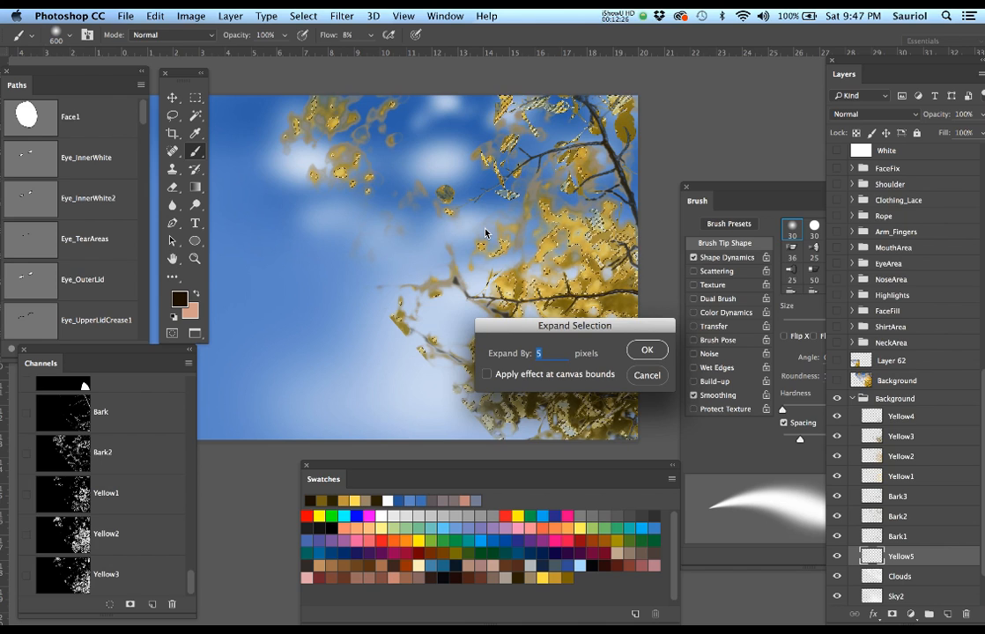
type("10")
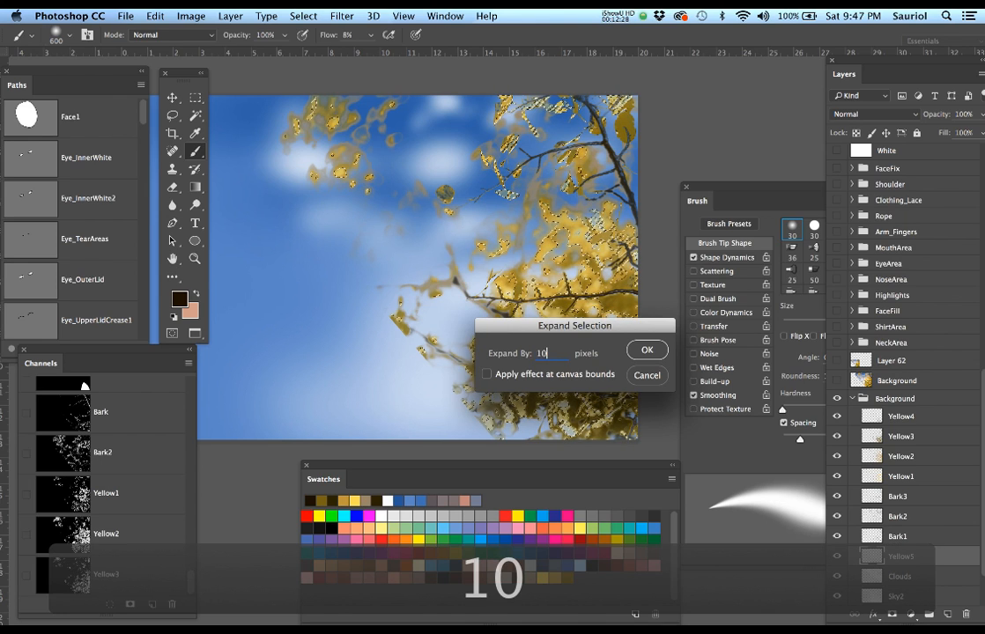
key("Return")
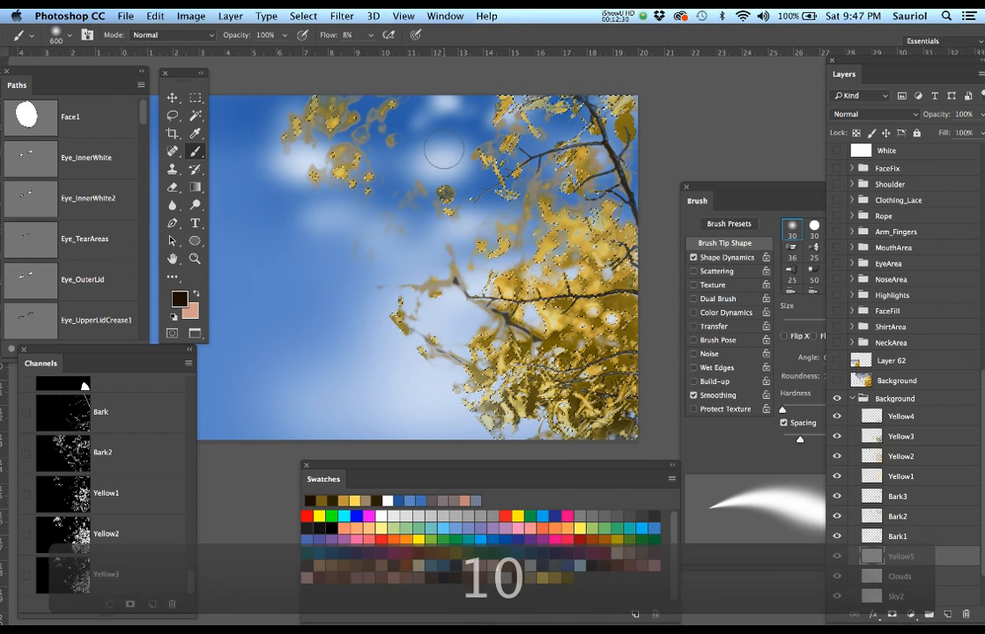
Feather the expanded selection by 5 pixels, hide its edges, and close the brush settings.
key("shift+F6")
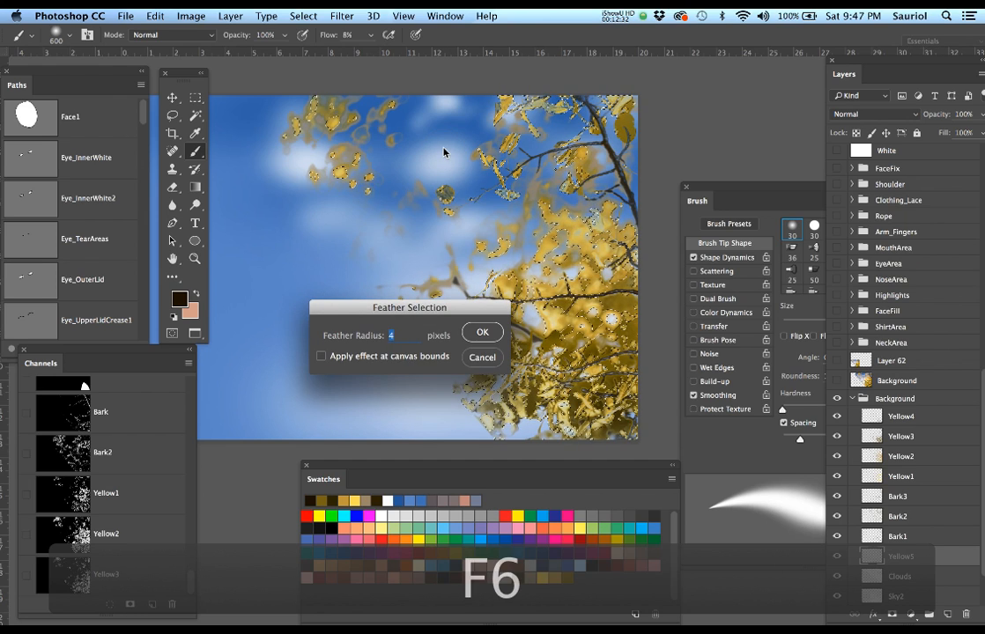
type("5")
key("F5")
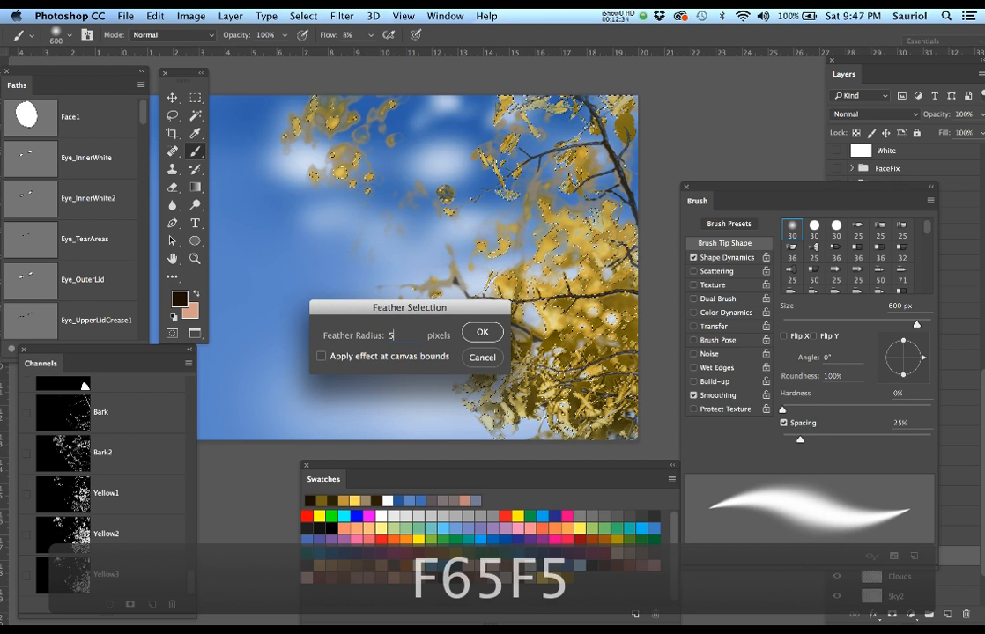
key("Return")
key("super+h")
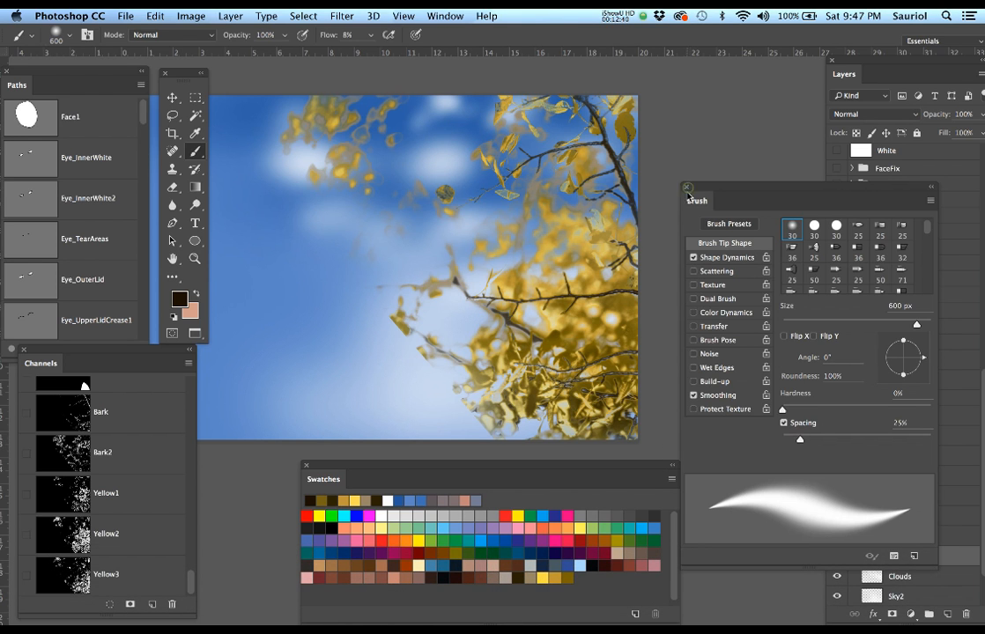
left_click(687, 188)
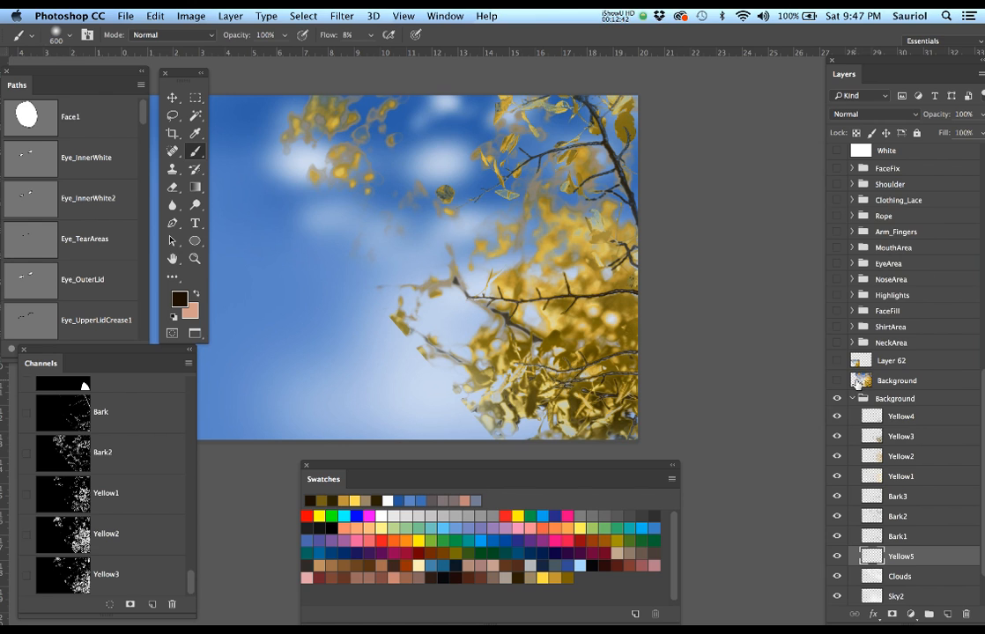
Show the aspen photo, sample a bright yellow from its blurred leaves, and hide the photo layer.
left_click(836, 381)
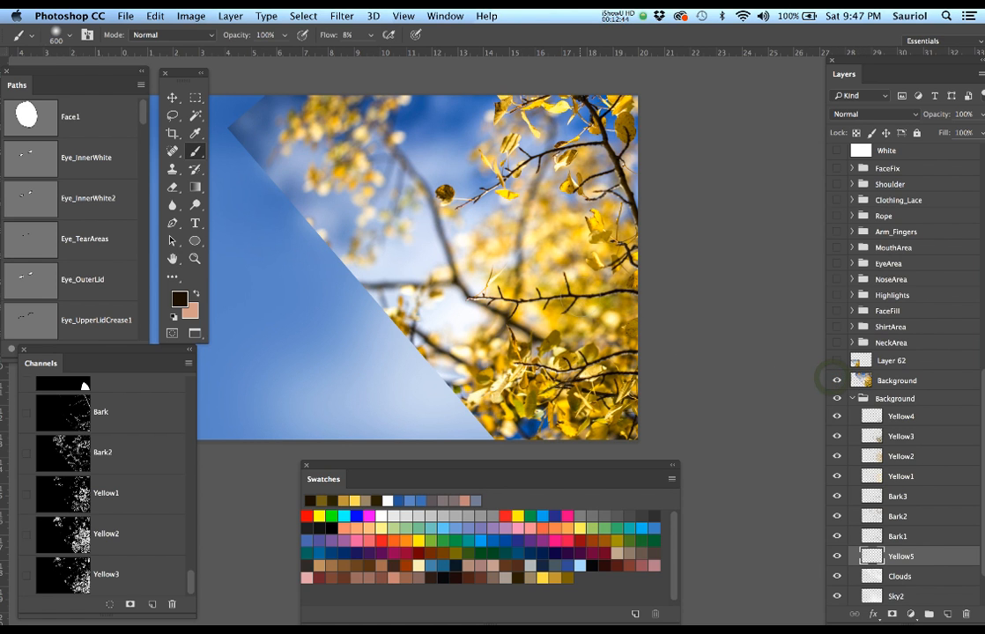
left_click(553, 245, "alt")
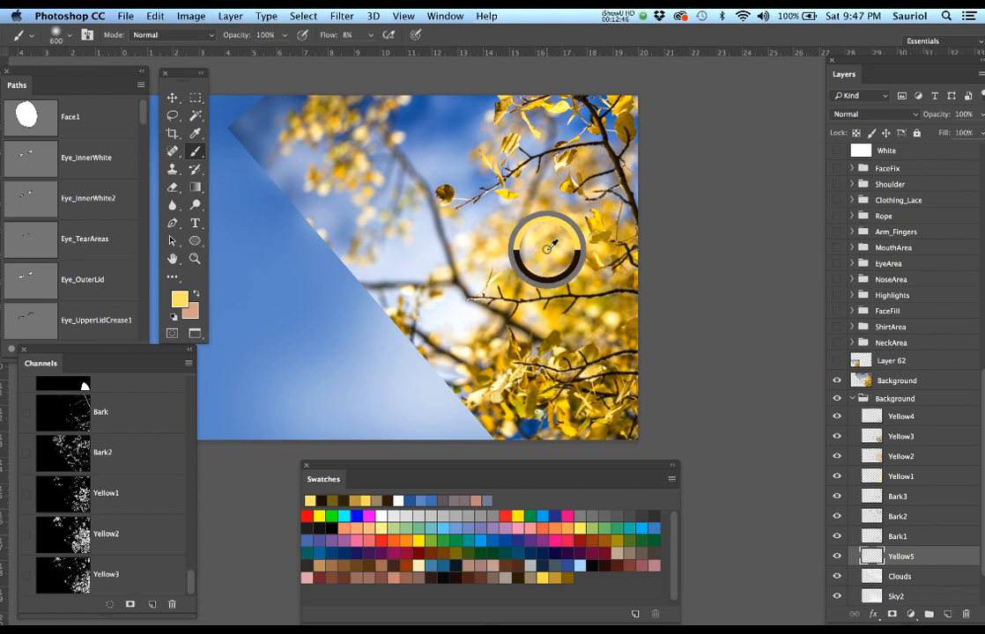
left_click(552, 320, "alt")
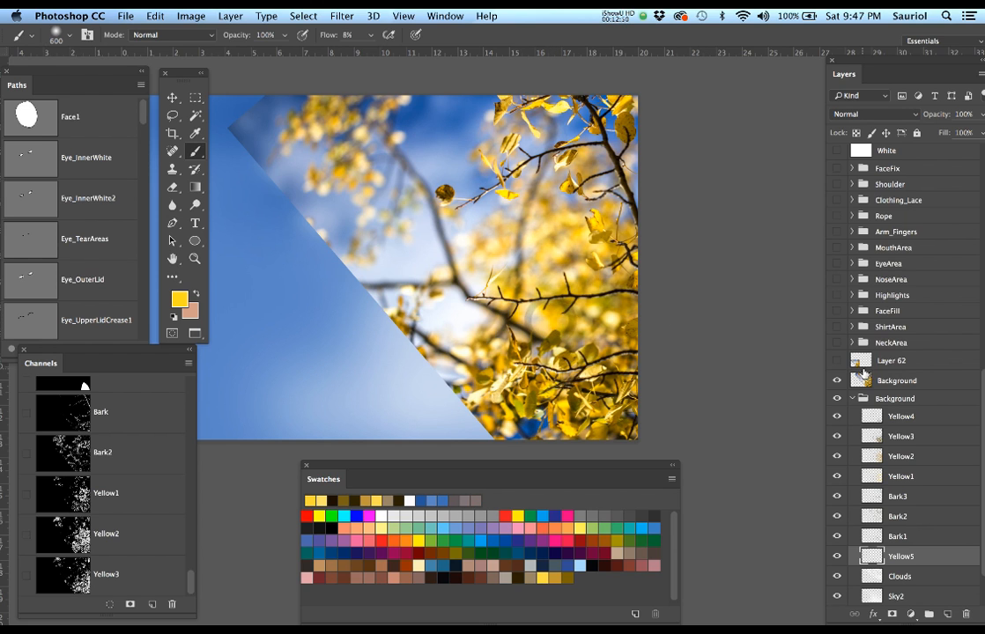
left_click(836, 381)
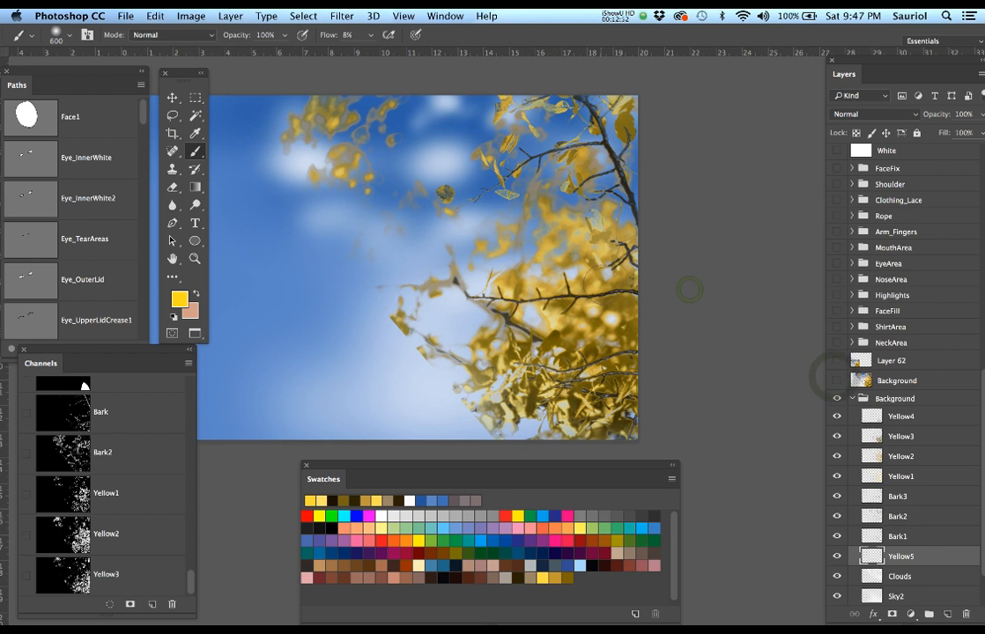
Enlarge the soft brush to 1600 px and paint bright yellow through the leaf selection on Yellow5.
key("bracketright")
key("bracketright")
key("bracketright")
key("bracketright")
key("bracketright")
key("bracketright")
key("bracketright")
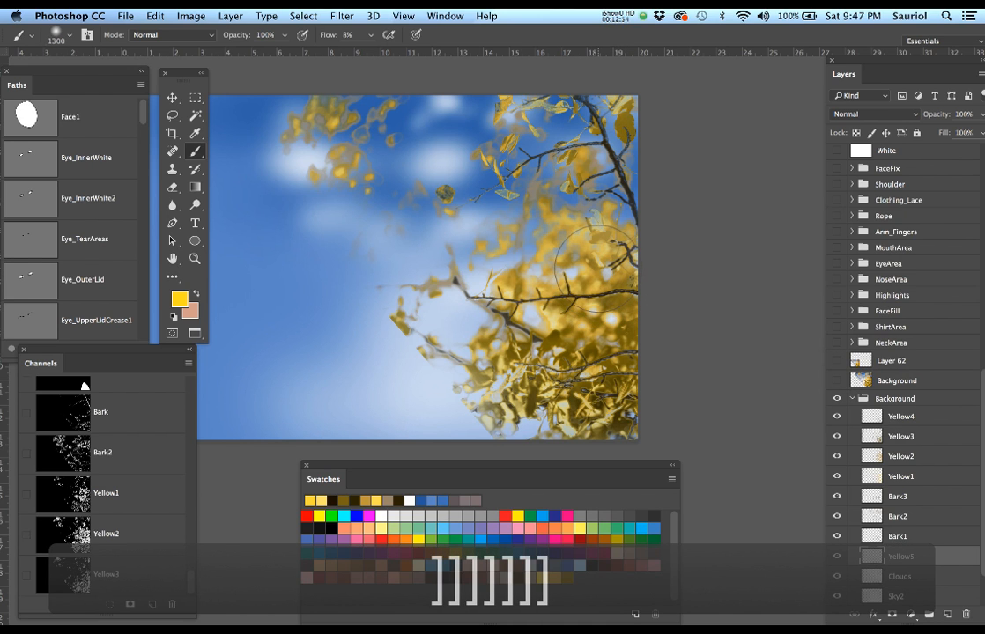
key("bracketright")
key("bracketright")
key("bracketright")
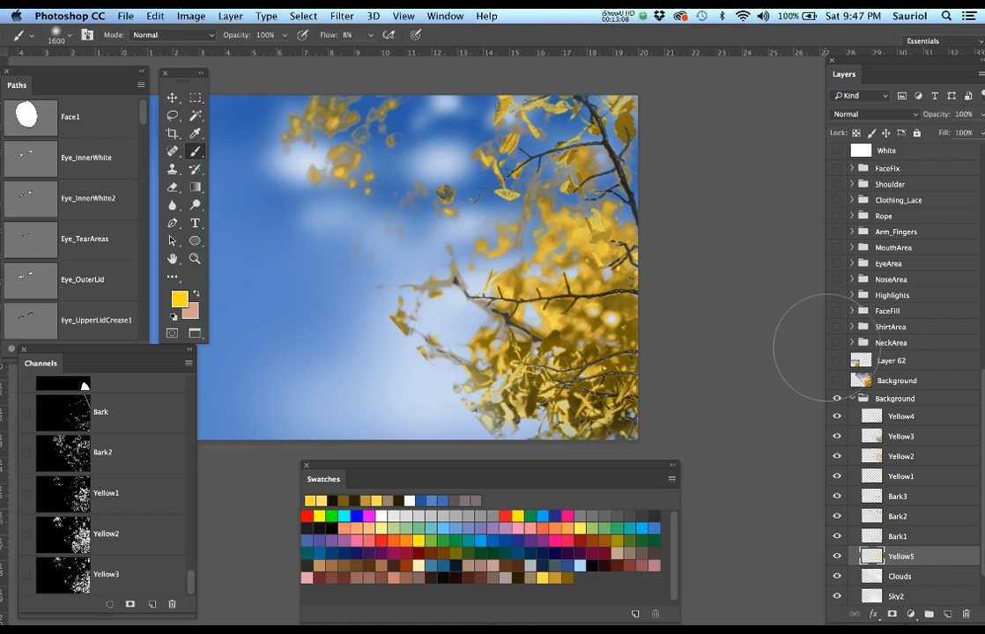
Toggle the Clicky_LighterNeck reference layer on and off to compare it with the painted background.
scroll(884, 284, "up", 4)
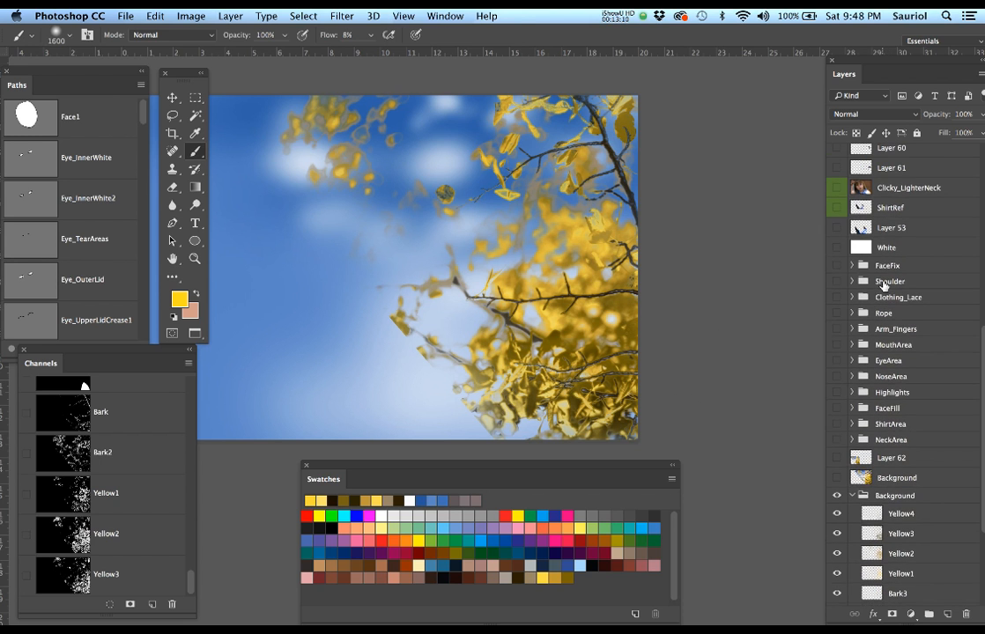
left_click(838, 218)
left_click(838, 217)
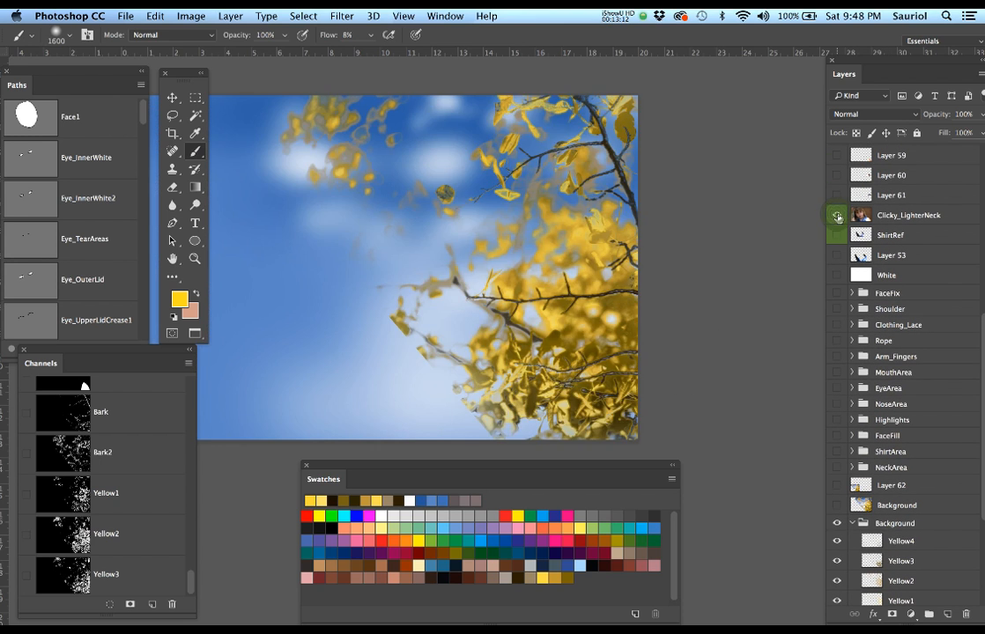
left_click(838, 217)
left_click(838, 217)
left_click(838, 218)
left_click(838, 218)
left_click(838, 218)
left_click(838, 218)
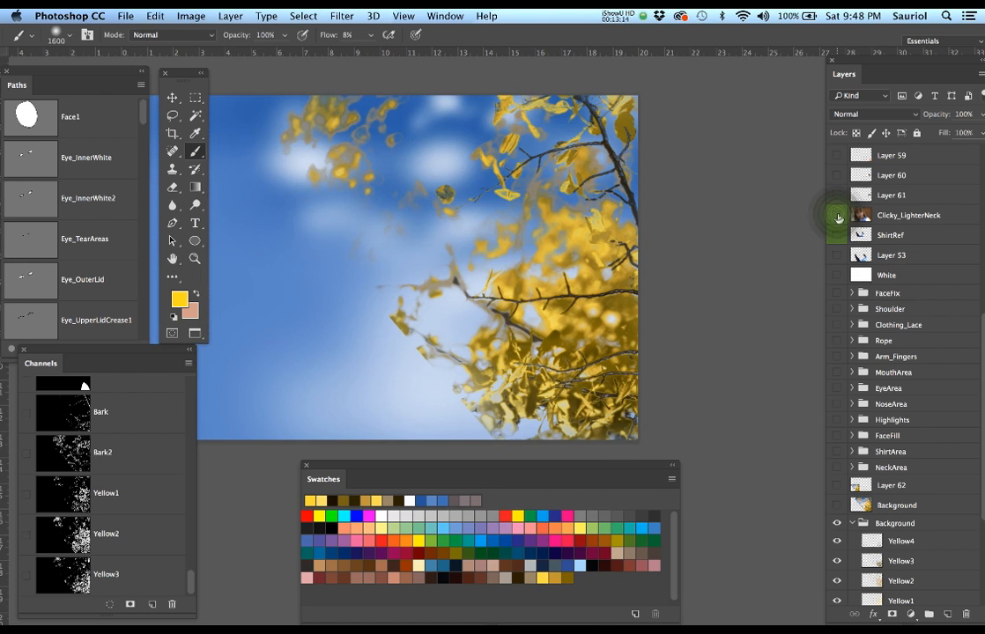
left_click(595, 138)
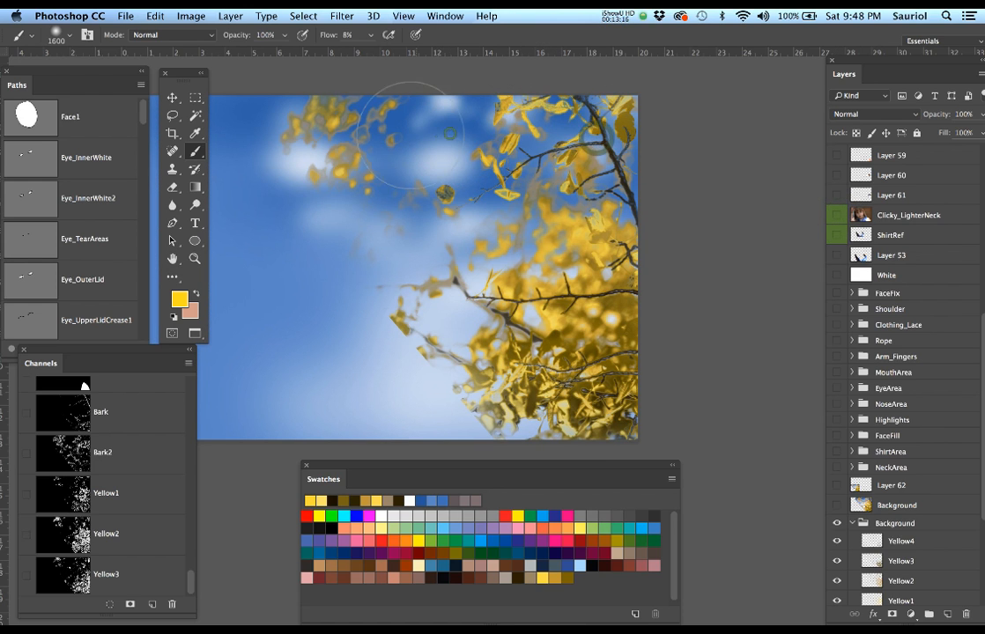
left_click(451, 134)
left_click(437, 136)
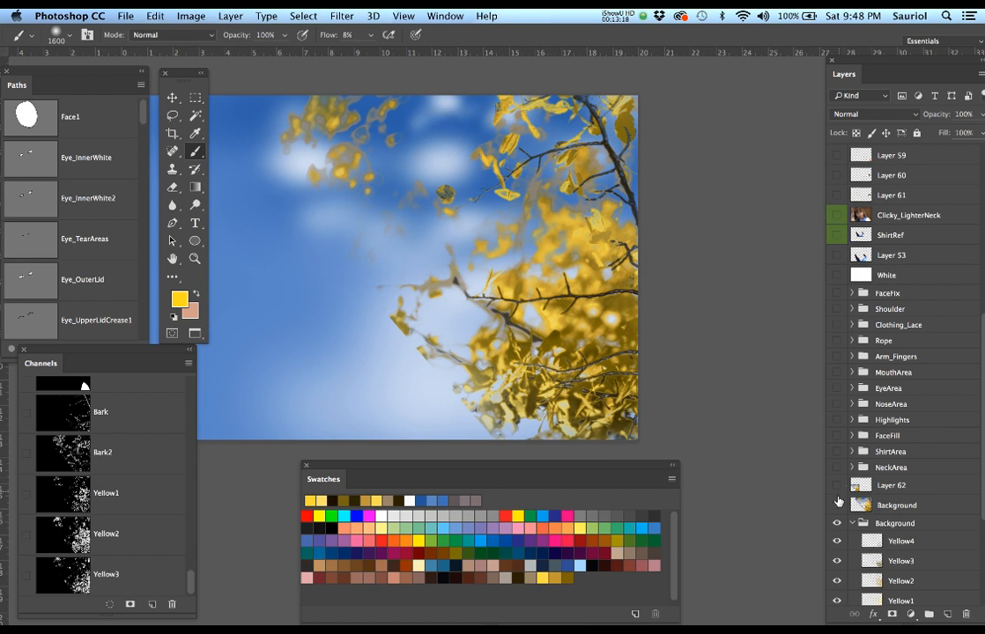
Toggle the aspen reference photo layer to compare it with the painted leaves and branches.
left_click(837, 505)
left_click(836, 505)
left_click(836, 504)
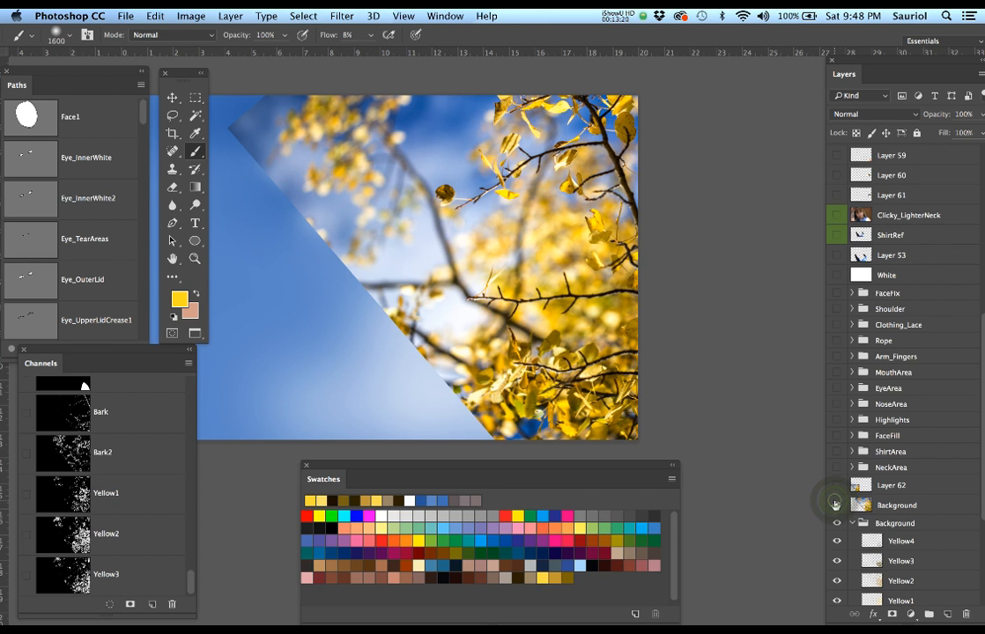
Switch the aspen photo layer on and off again to check the painted leaf colours, leaving it hidden.
left_click(836, 505)
left_click(836, 505)
left_click(835, 505)
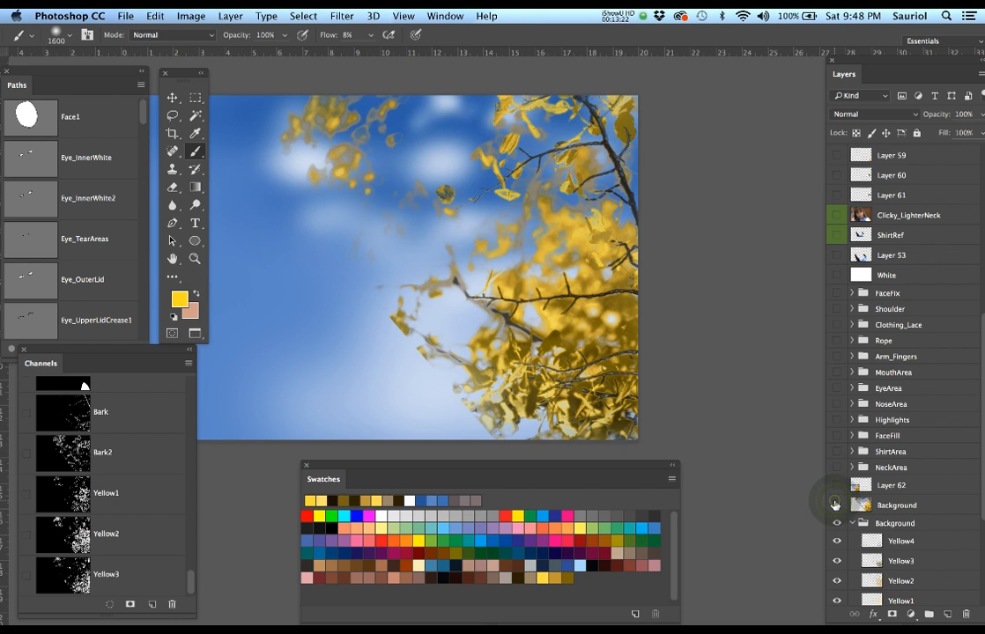
left_click(835, 505)
left_click(836, 505)
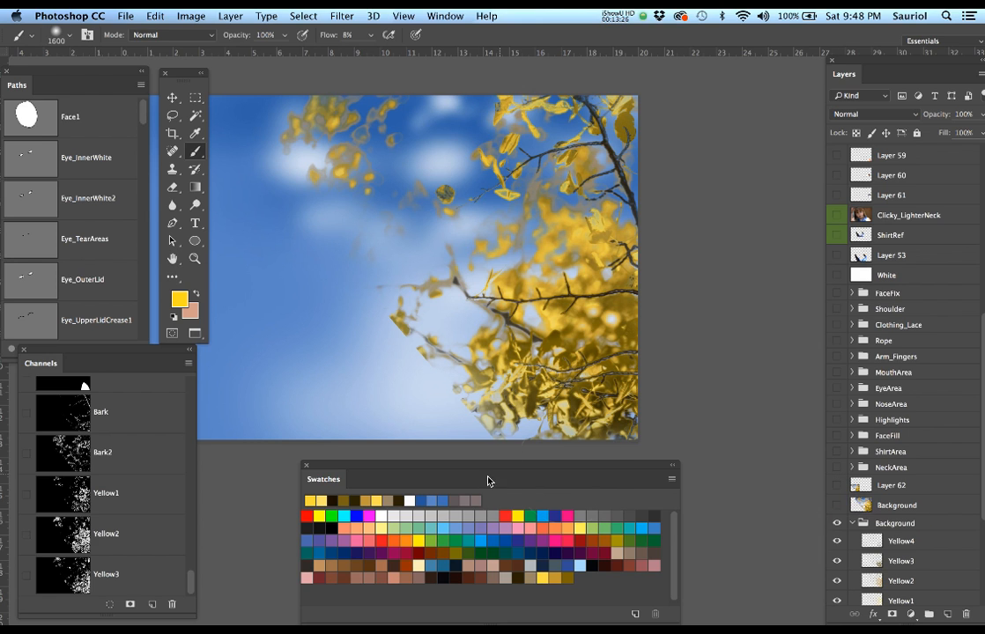
Make Bark3 the active layer and load the Bark2 channel as a selection.
scroll(846, 546, "down", 5)
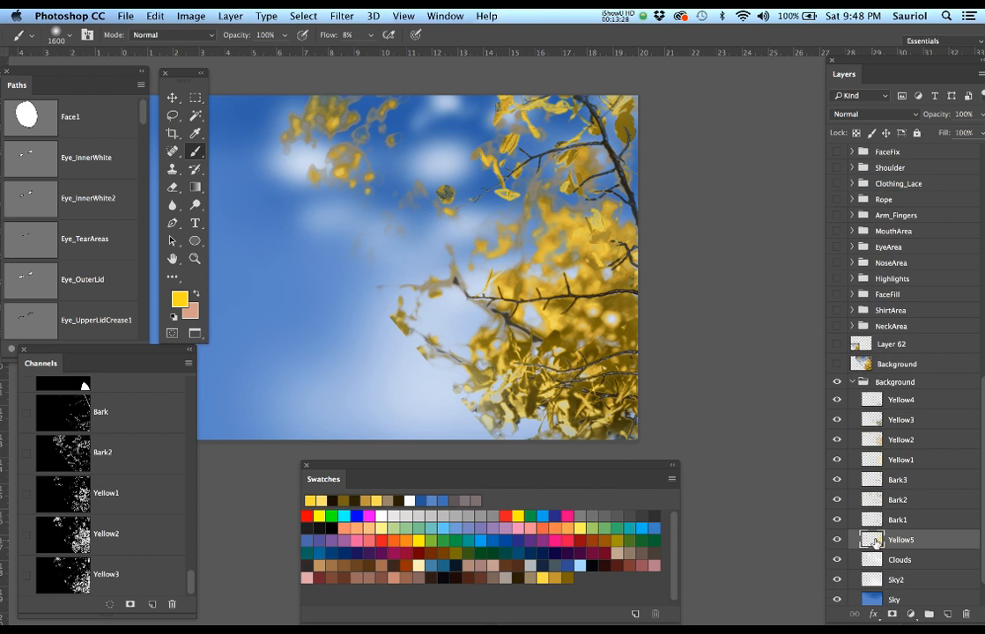
left_click(898, 500)
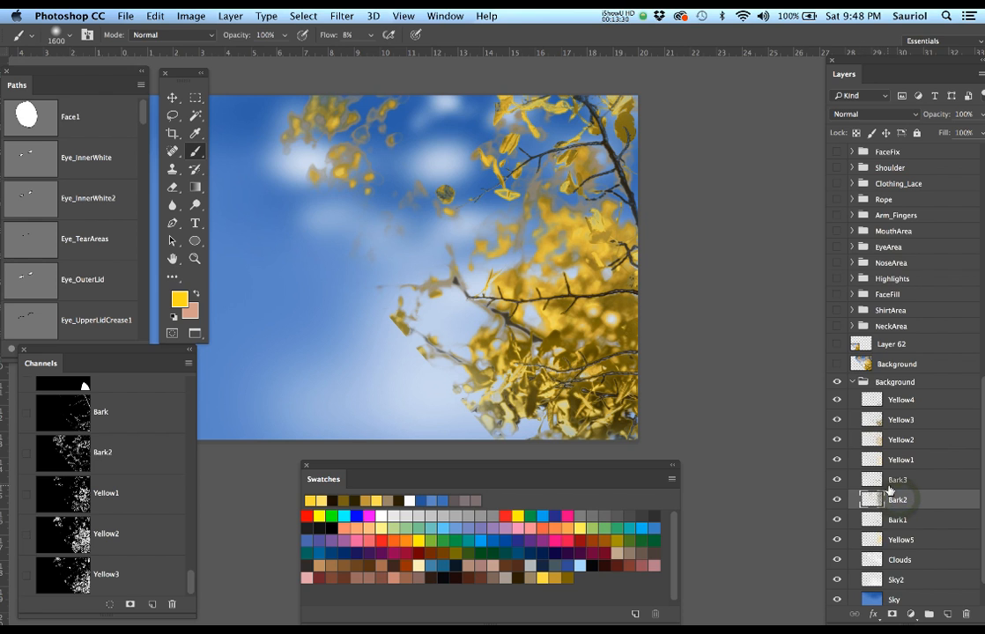
left_click(890, 482)
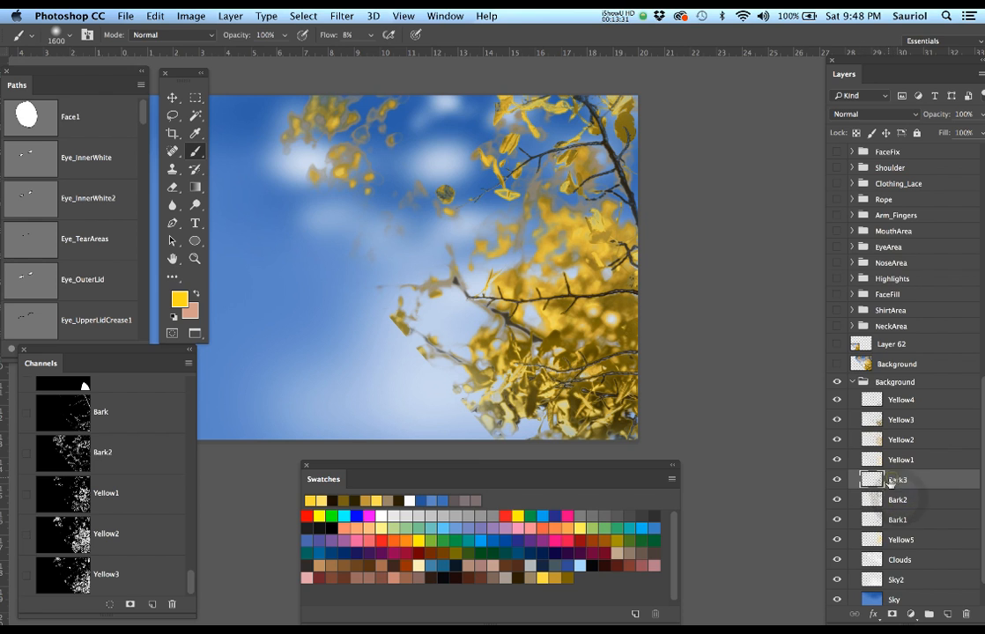
left_click(76, 467, "super")
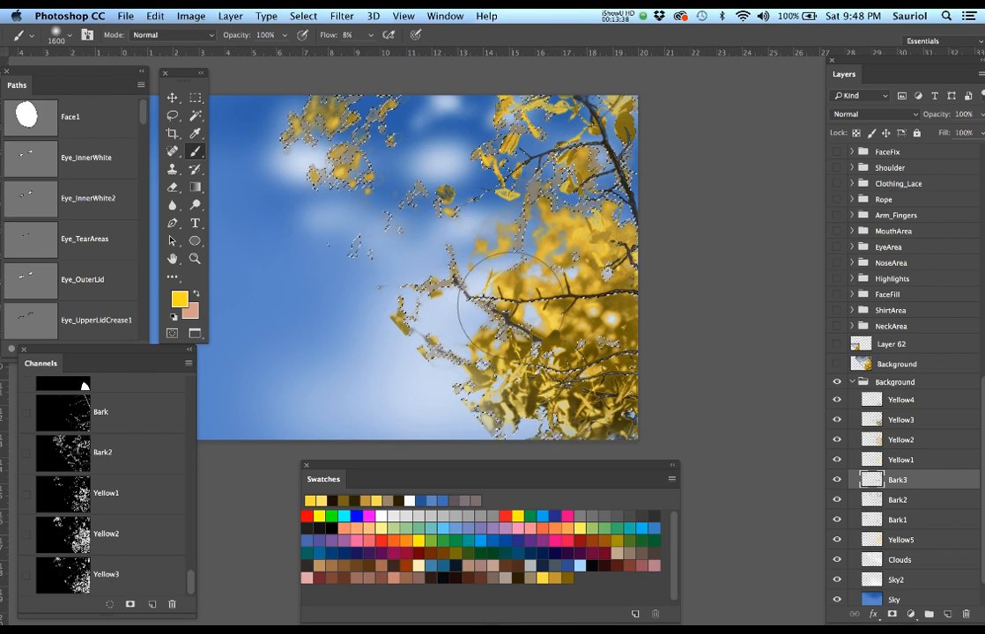
Show and activate the aspen photo layer, clear the current selection, and load the photo's outline as a selection.
left_click(837, 364)
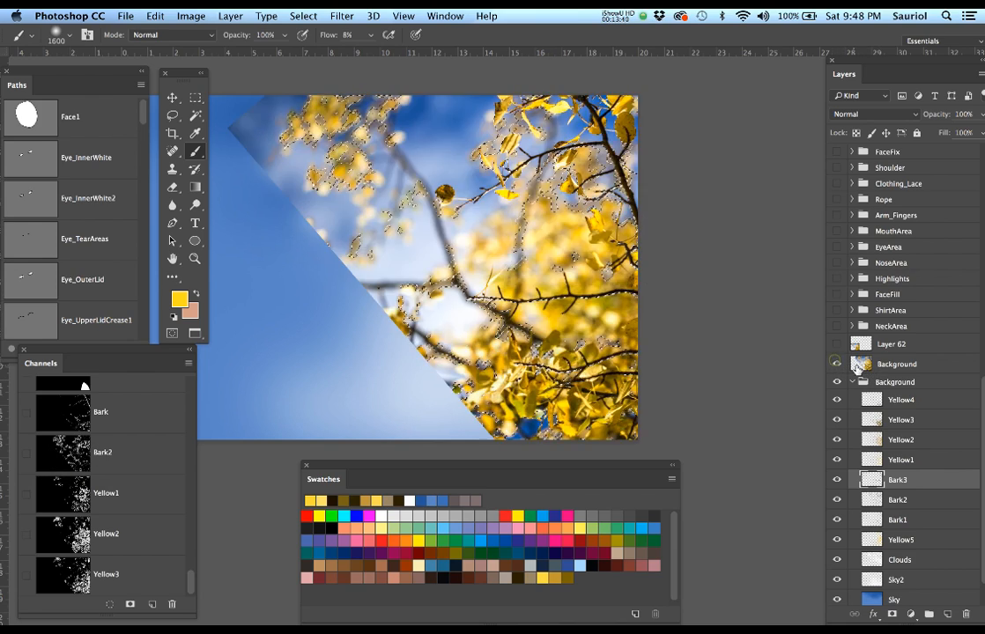
left_click(852, 364)
key("super+d")
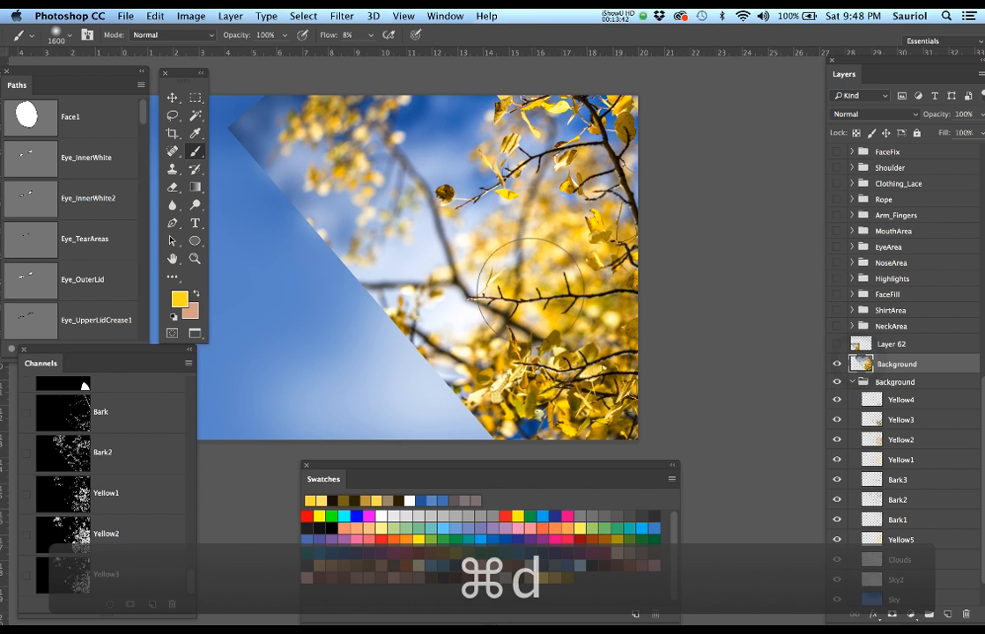
left_click(522, 251, "super")
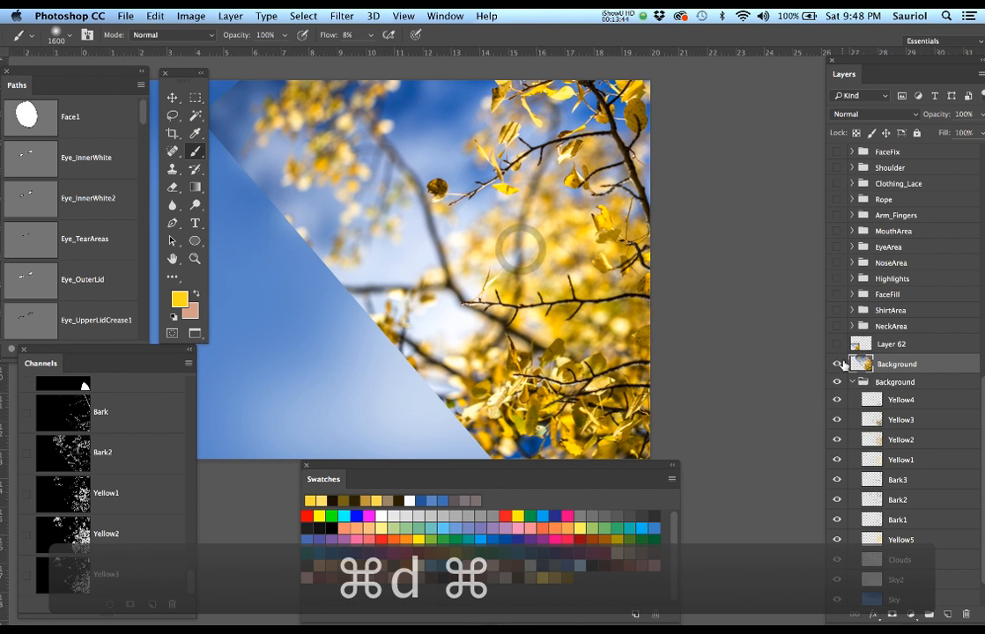
left_click(541, 250, "super")
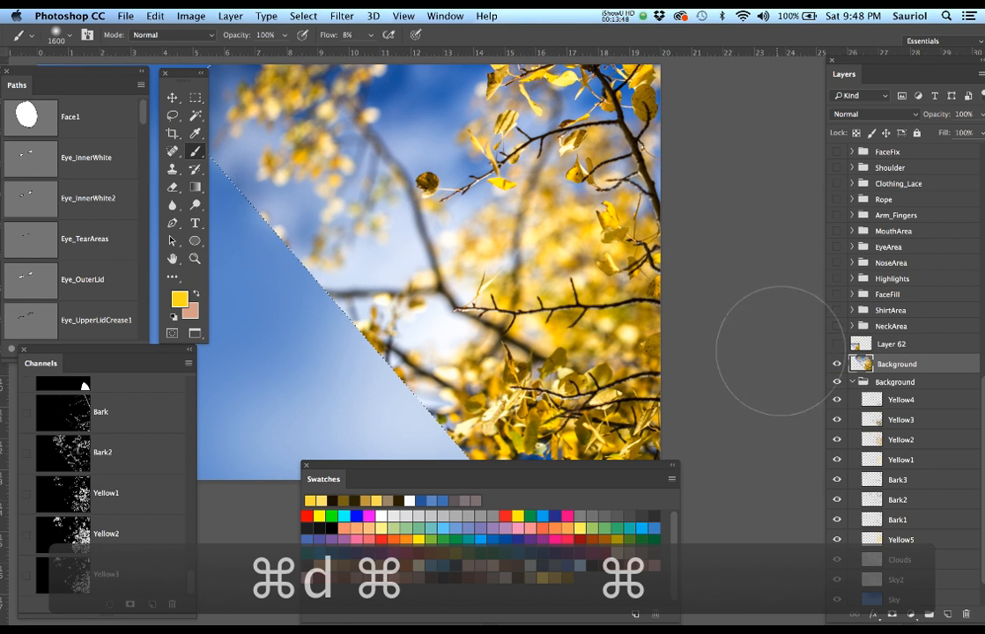
left_click(835, 364)
left_click(835, 364)
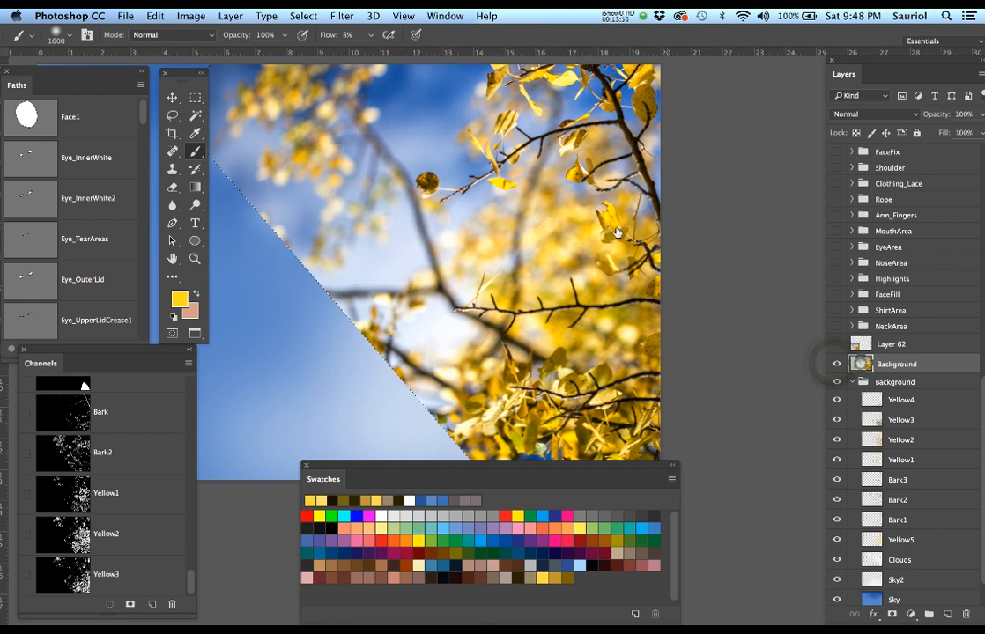
Try a Color Range selection sampled from the blurred branch with a fuzziness of 139, and undo it.
left_click(296, 16)
left_click(314, 155)
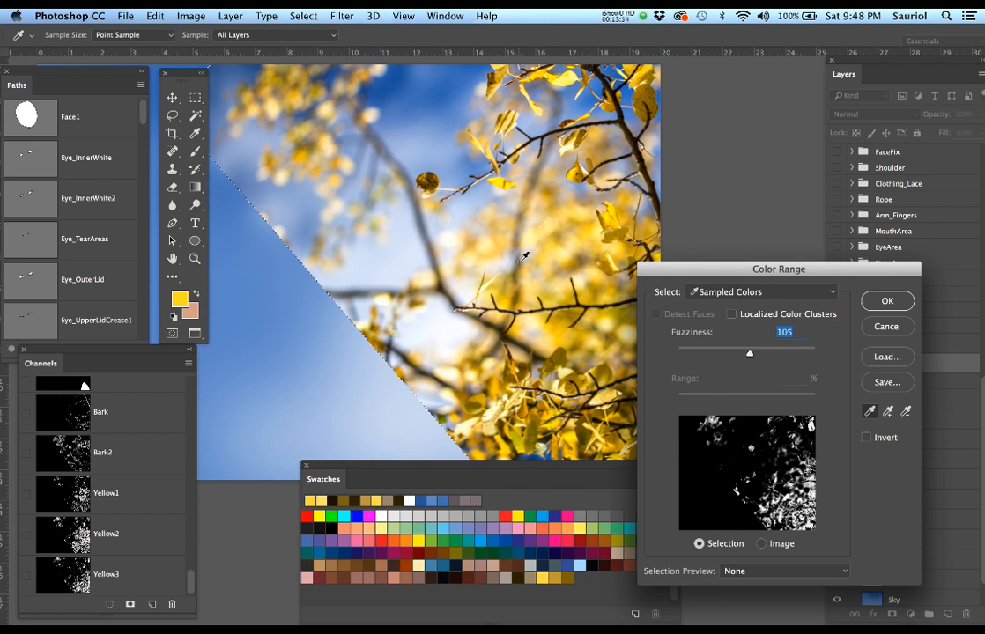
left_click(520, 259)
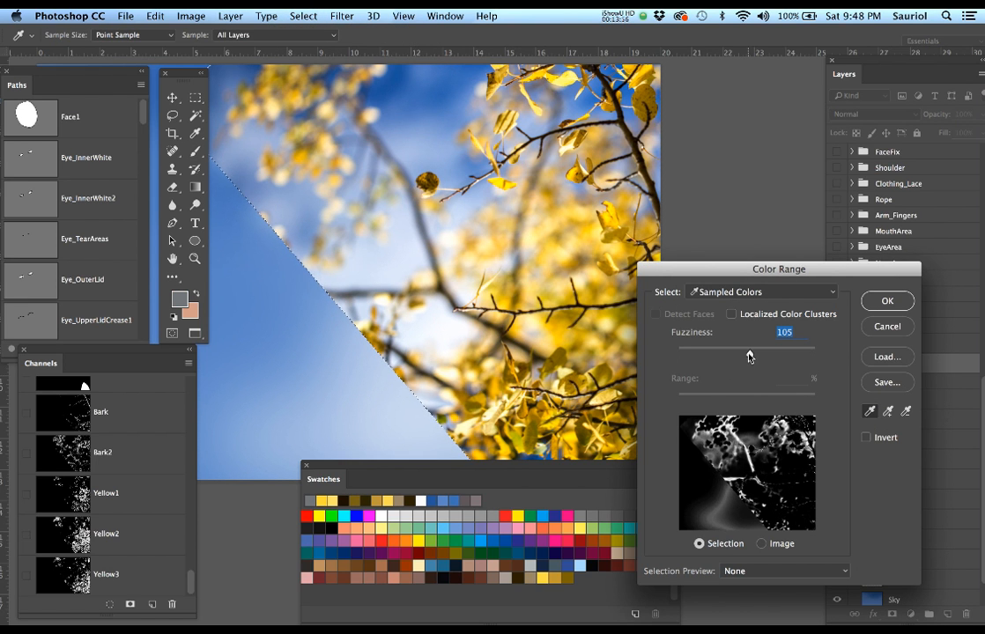
left_click_drag(750, 356, 772, 360)
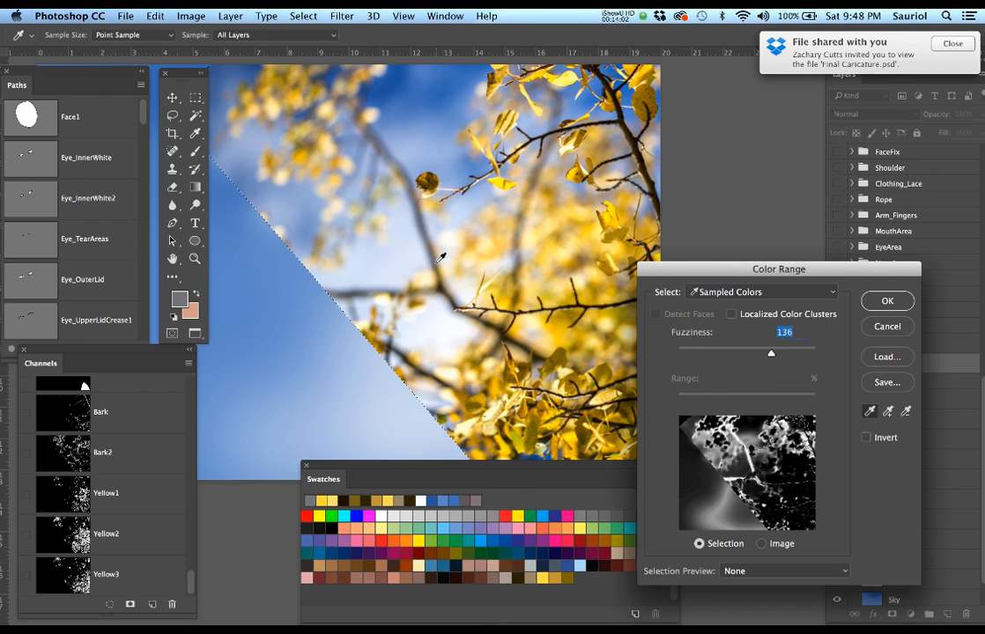
left_click(520, 250)
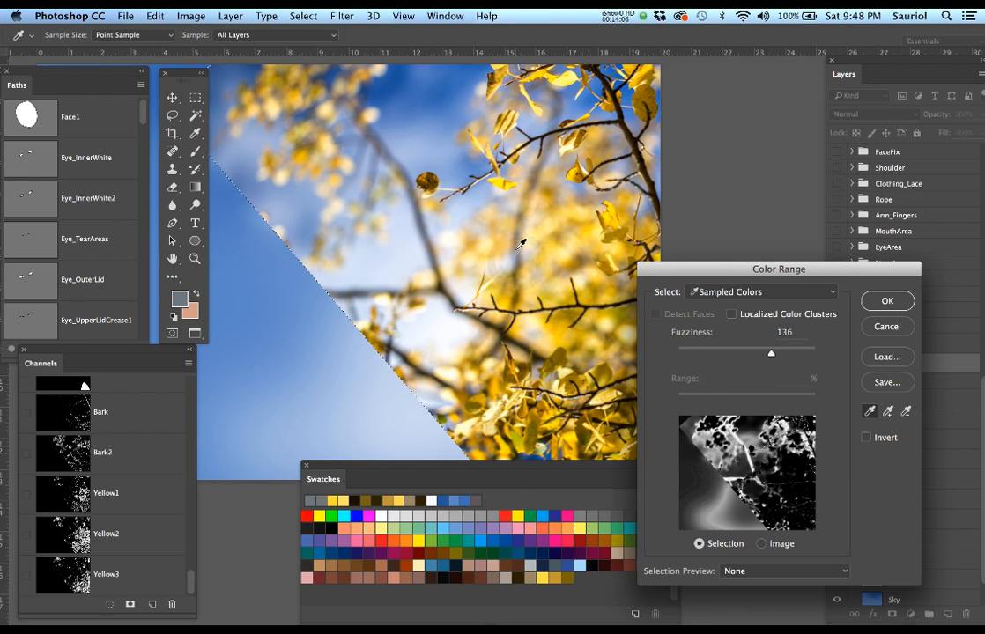
left_click(518, 246)
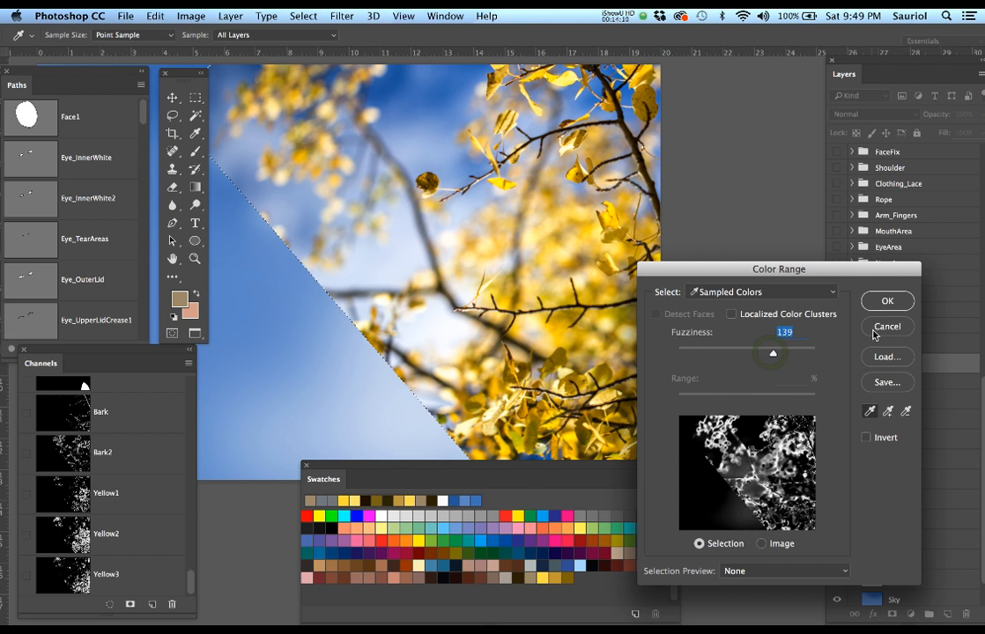
key("Return")
key("b")
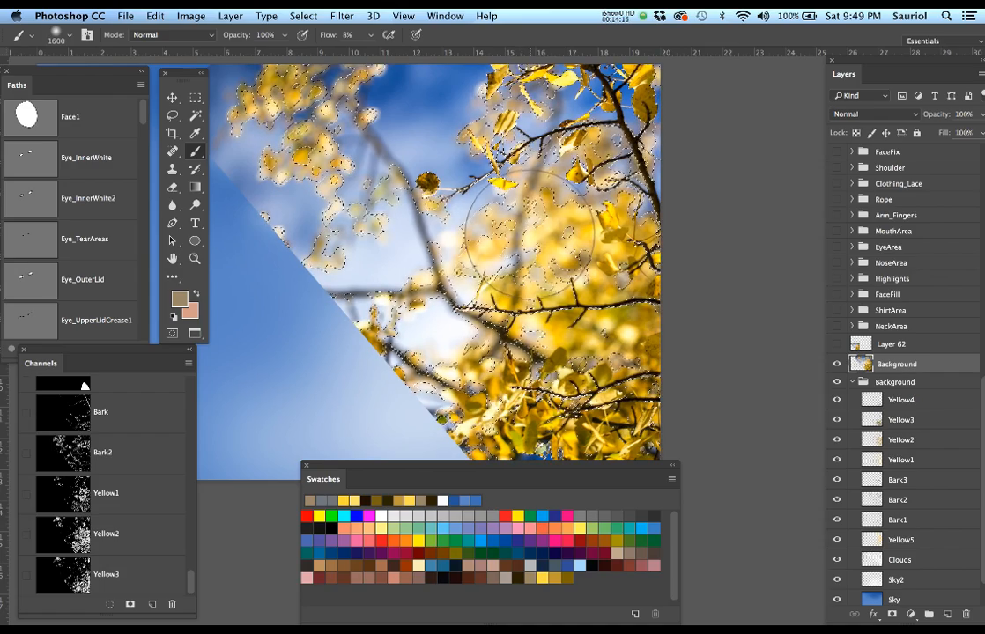
key("super+z")
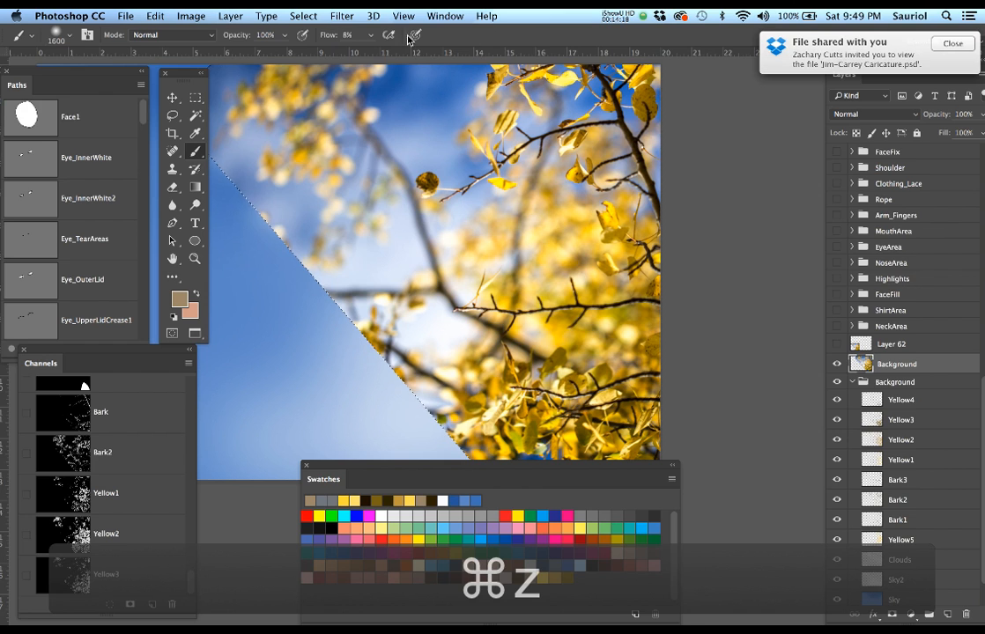
Select the blurred branch tones in the photo with Color Range, sampling the branch at a fuzziness of 139.
left_click(323, 16)
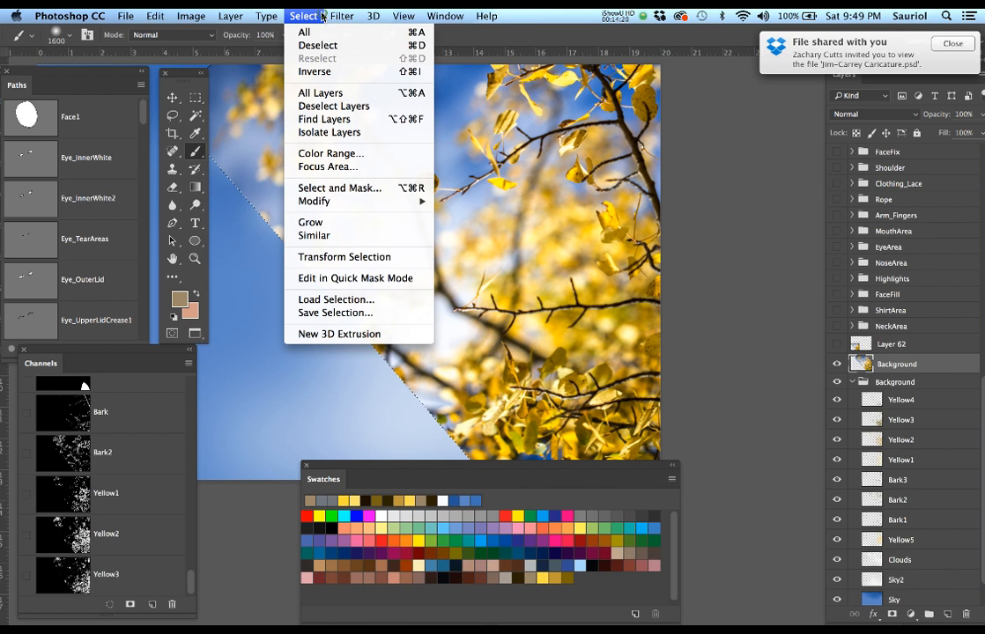
left_click(287, 154)
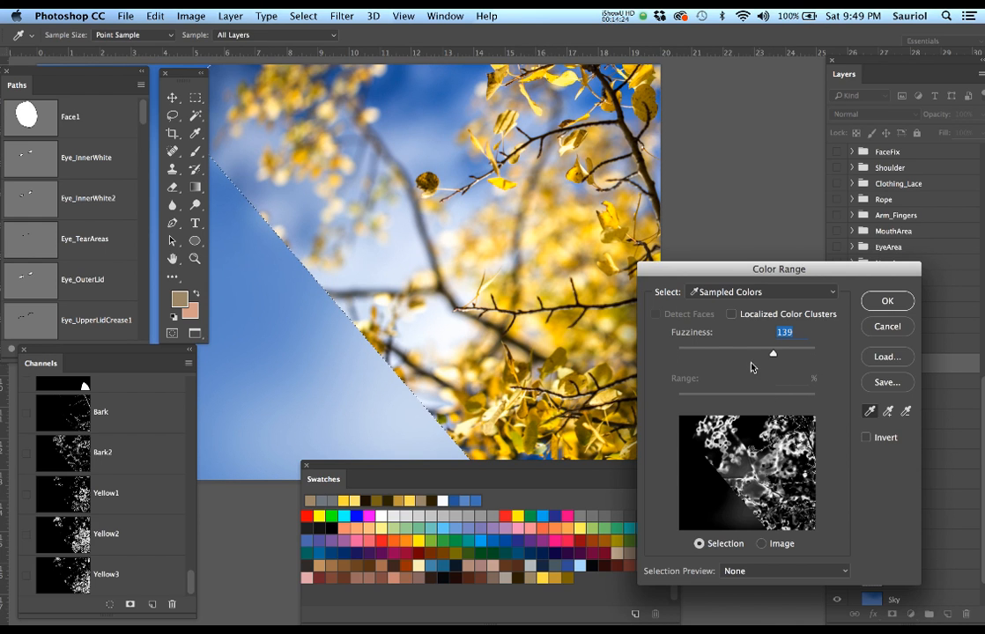
left_click(518, 244)
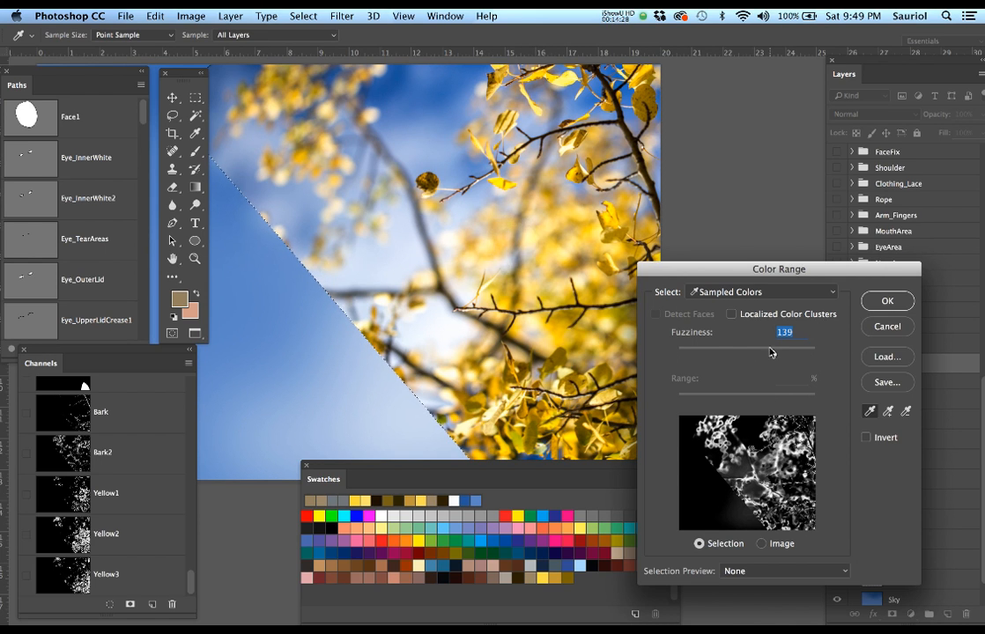
left_click(885, 300)
key("b")
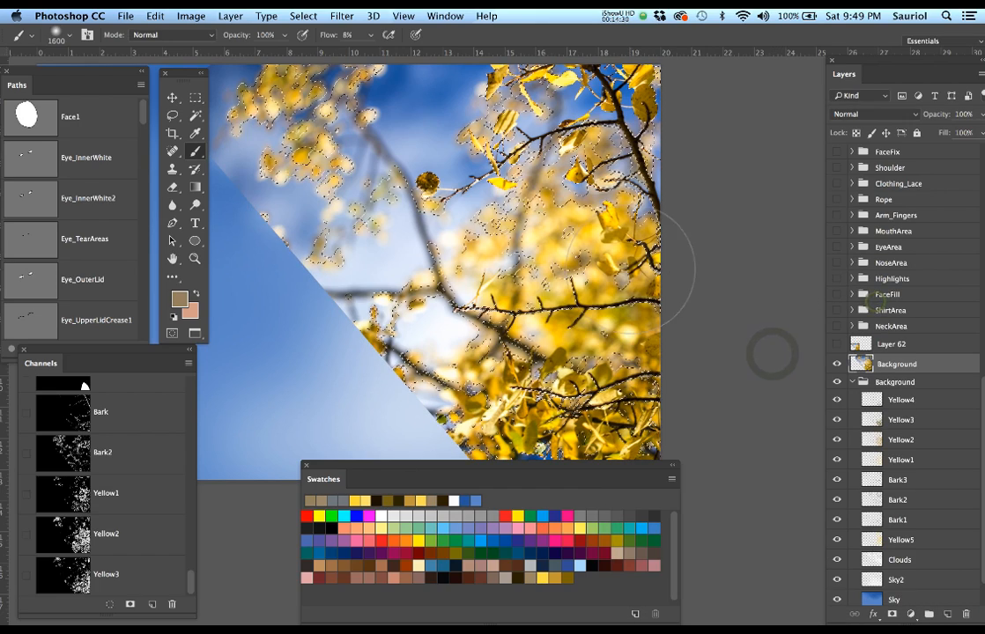
Sample the blurred branch's brown, darken the foreground colour to 72551d, and hide the selection edges.
left_click(517, 241, "alt")
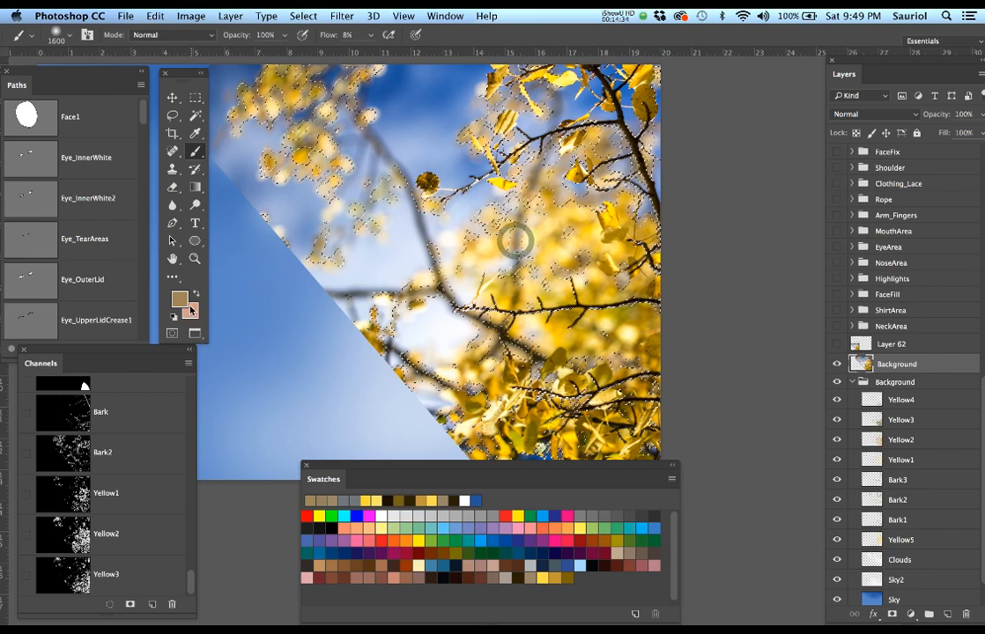
left_click(179, 299)
left_click_drag(453, 321, 470, 345)
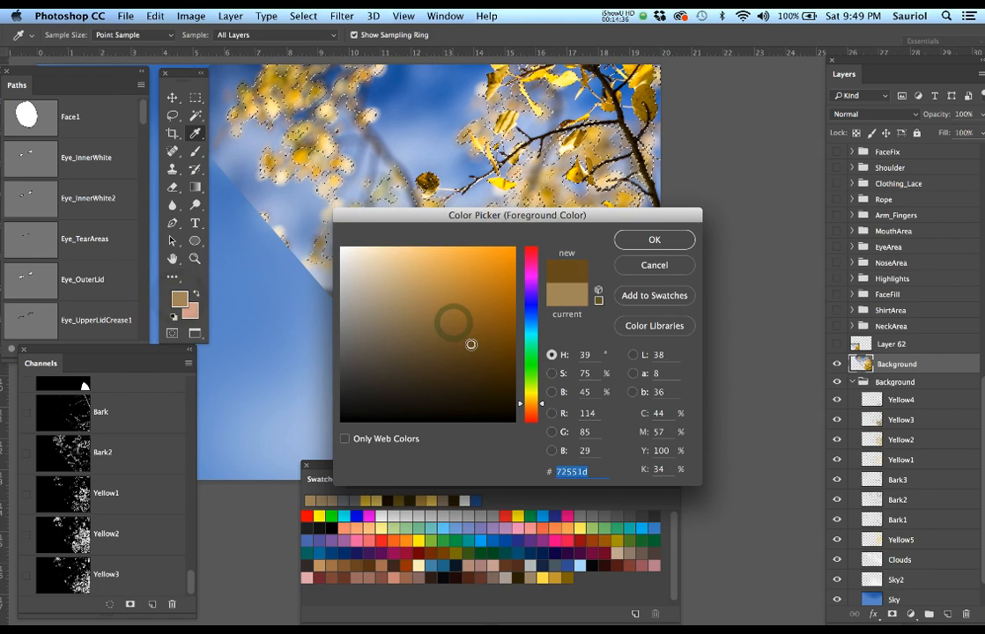
left_click(632, 238)
key("super+h")
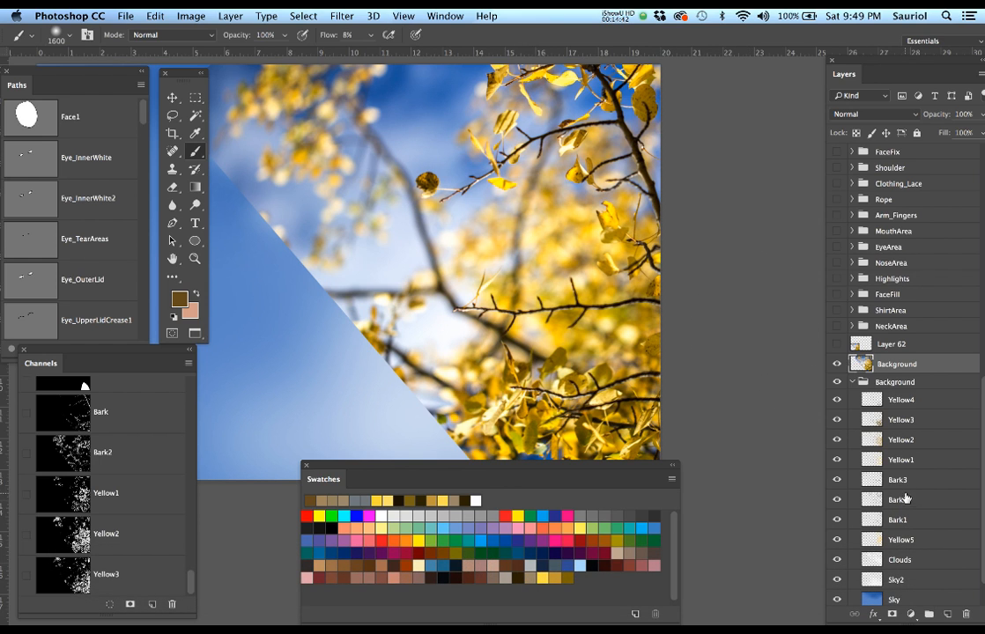
Add a new layer named Bark4 above Bark3 in the Background group.
left_click(906, 480)
key("super+alt+shift+n")
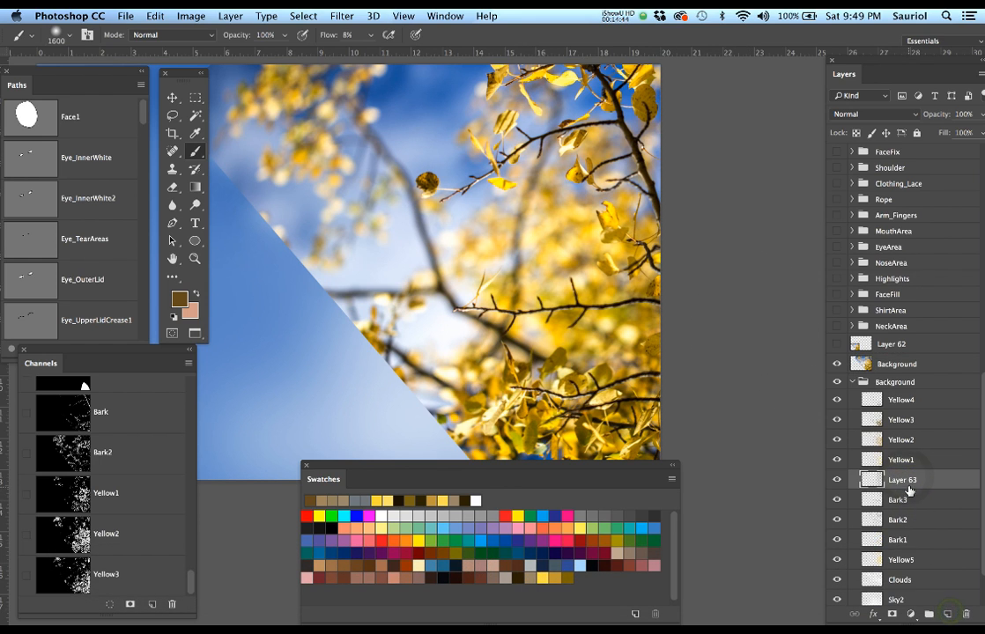
type("B")
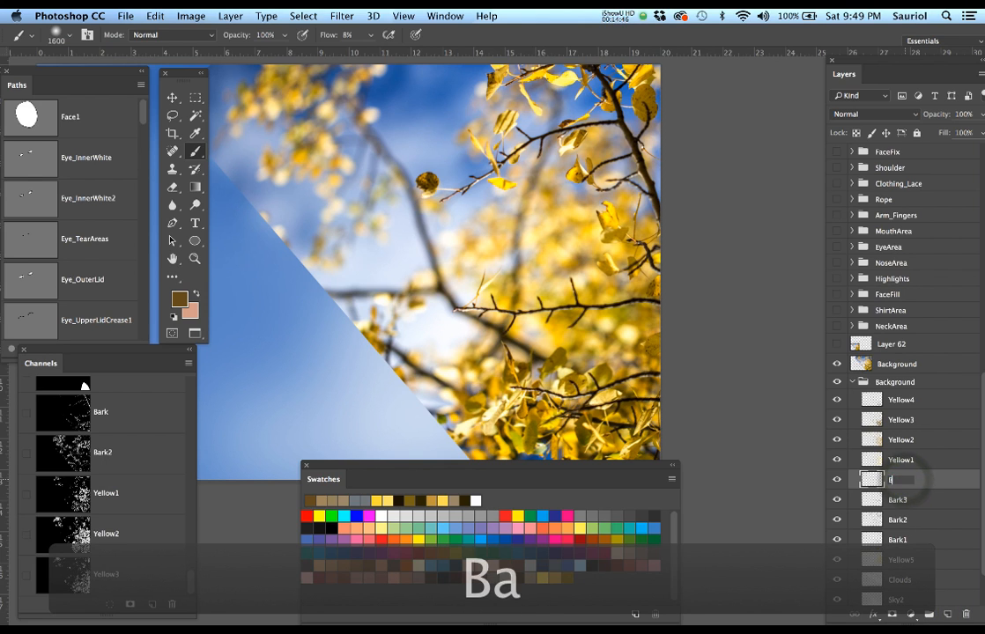
type("ark4")
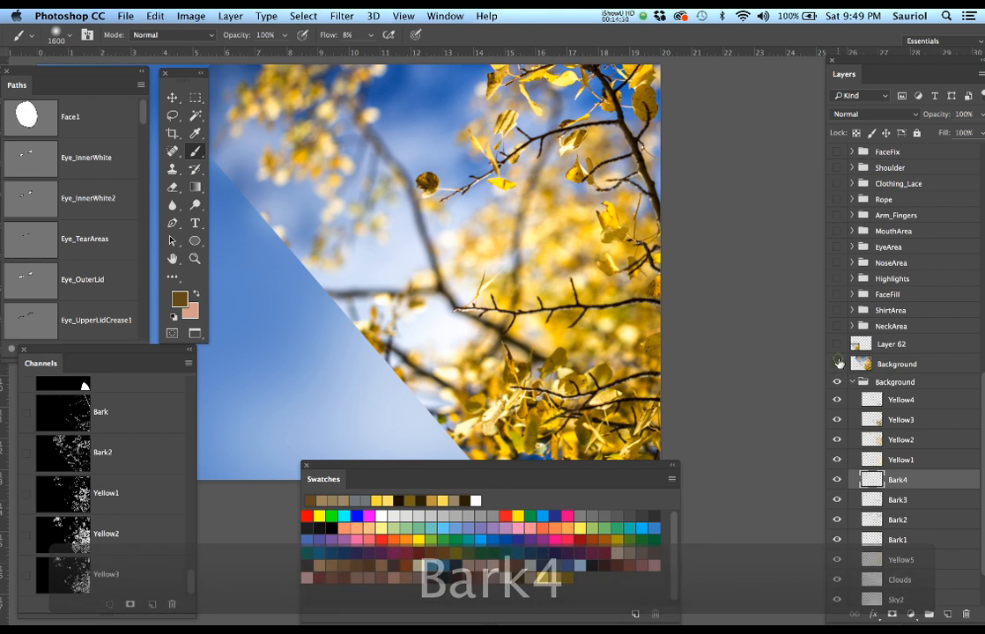
Hide the photo layer, paint dark brown through the selection on Bark4 along the blurred vertical branch, and deselect.
left_click(837, 364)
left_click_drag(518, 256, 518, 275)
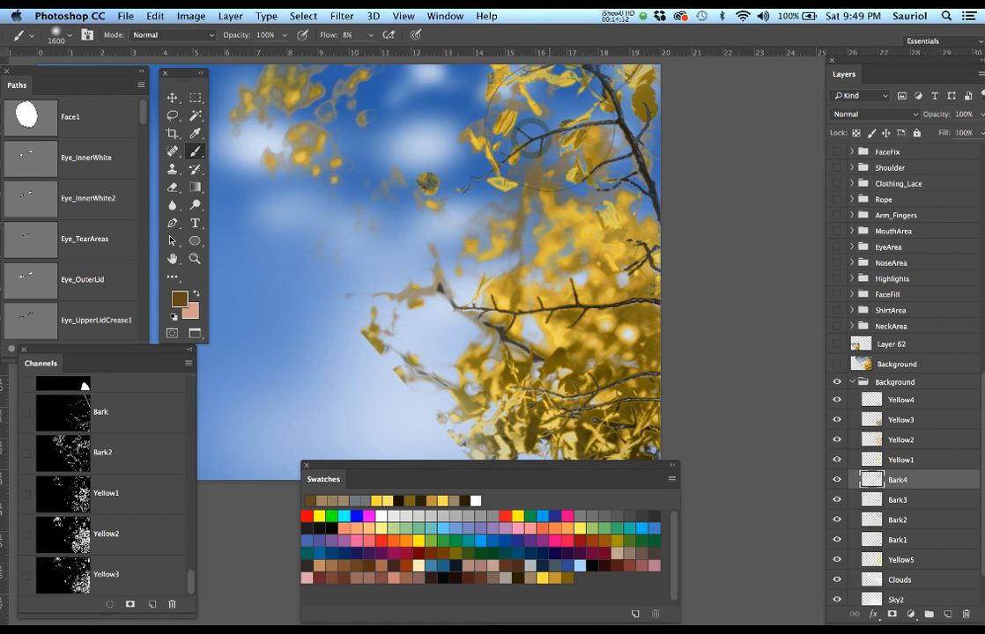
left_click_drag(548, 132, 530, 247)
left_click_drag(556, 101, 543, 137)
mouse_move(534, 266)
left_mouse_down()
mouse_move(513, 321)
mouse_move(537, 309)
left_mouse_up()
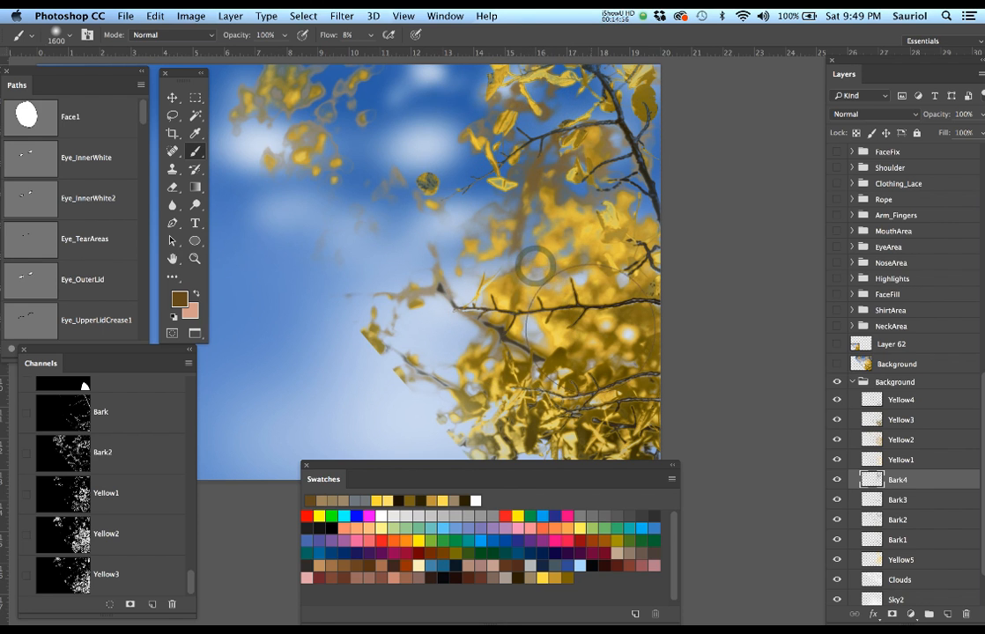
left_click(585, 301, "alt")
left_click_drag(683, 326, 638, 327)
key("super+d")
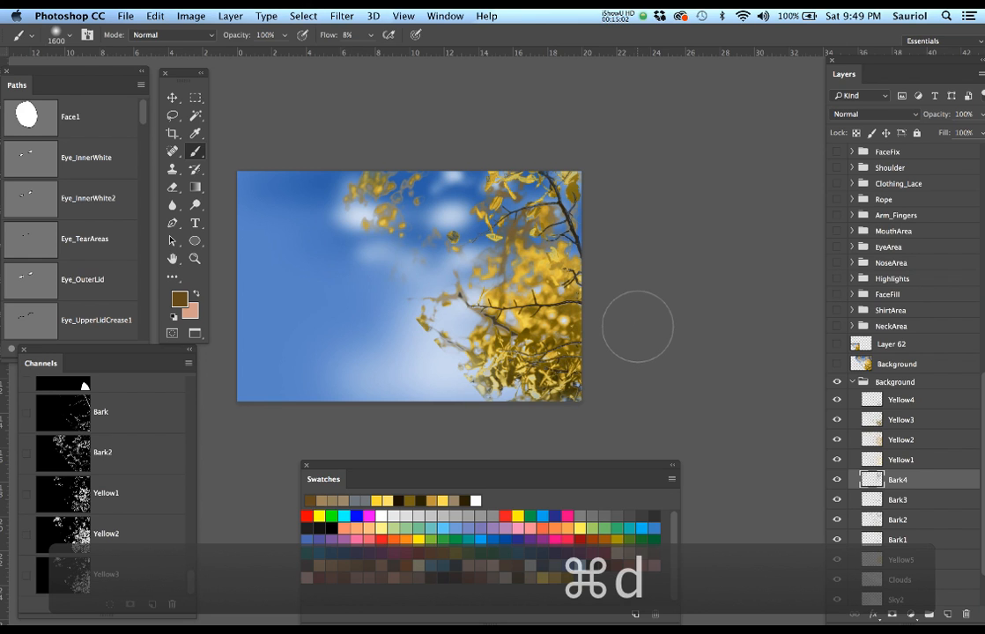
key("super+d")
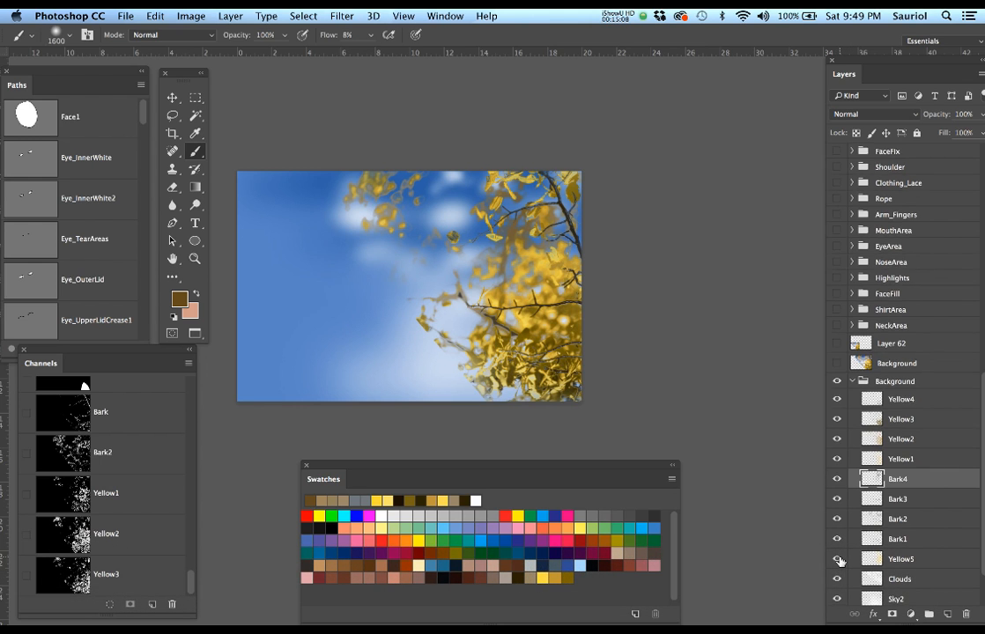
Toggle the Yellow3 layer's visibility to check its shading, and inspect the painted leaves up close.
scroll(837, 555, "down", 3)
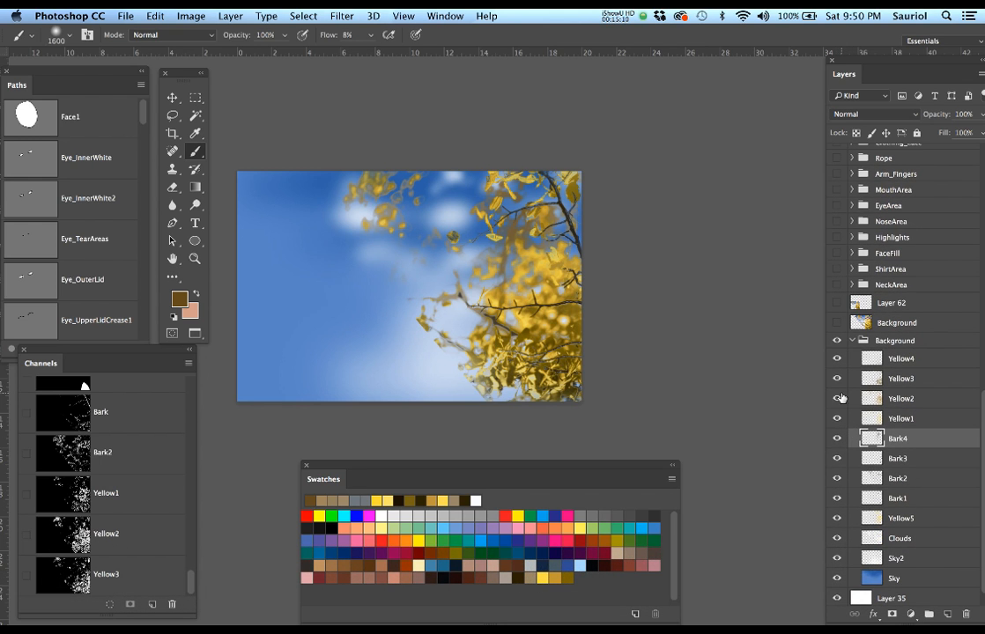
left_click(837, 379)
left_click(837, 379)
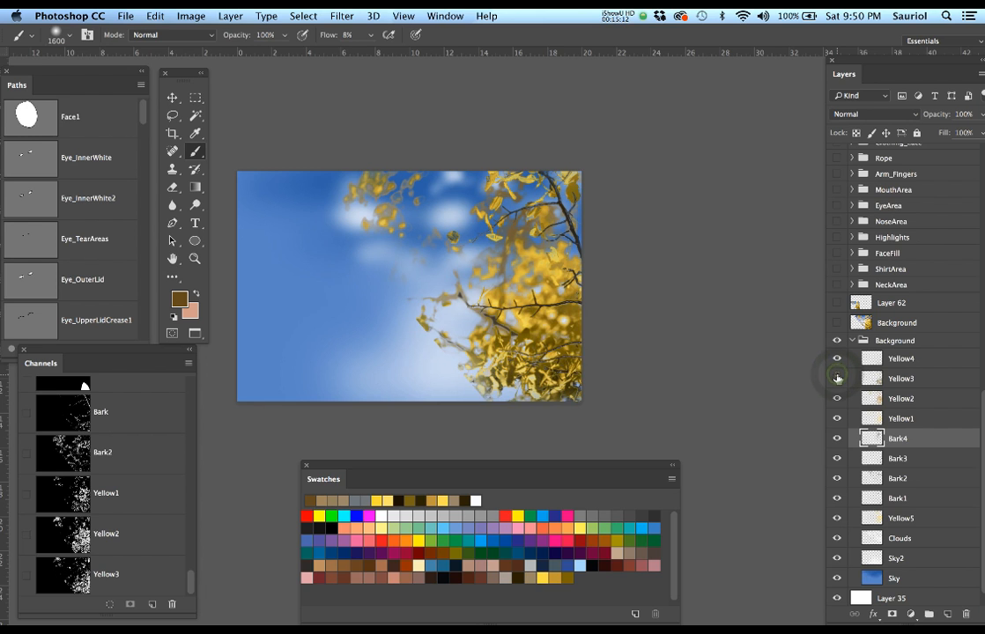
left_click(837, 379)
left_click(837, 378)
left_click(602, 355, "super")
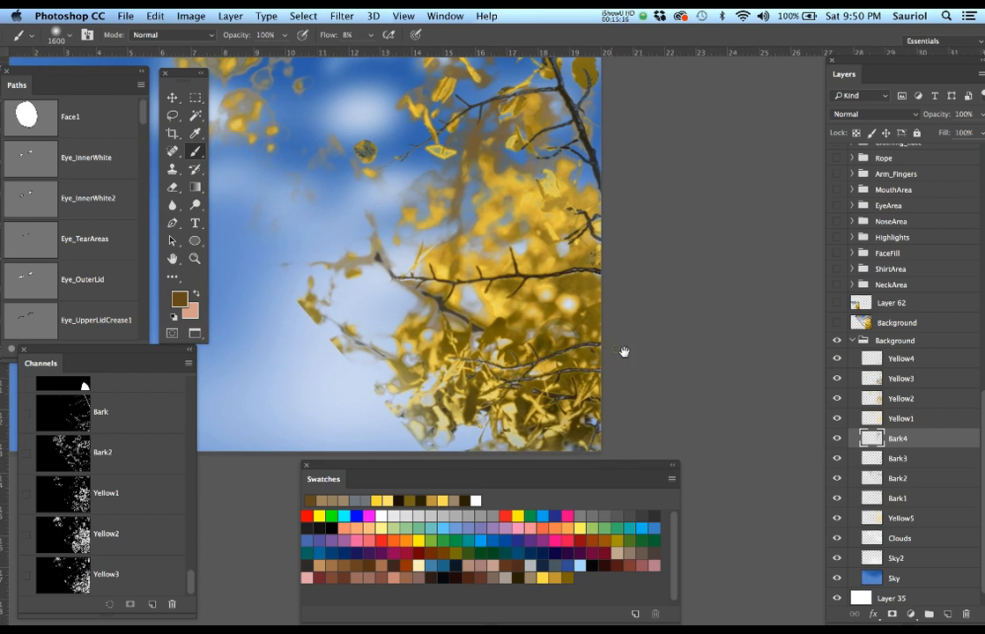
Toggle the visibility of the Background photo layer and the Bark4 layer to check the painted blurred branches against the reference.
left_click_drag(624, 352, 687, 370)
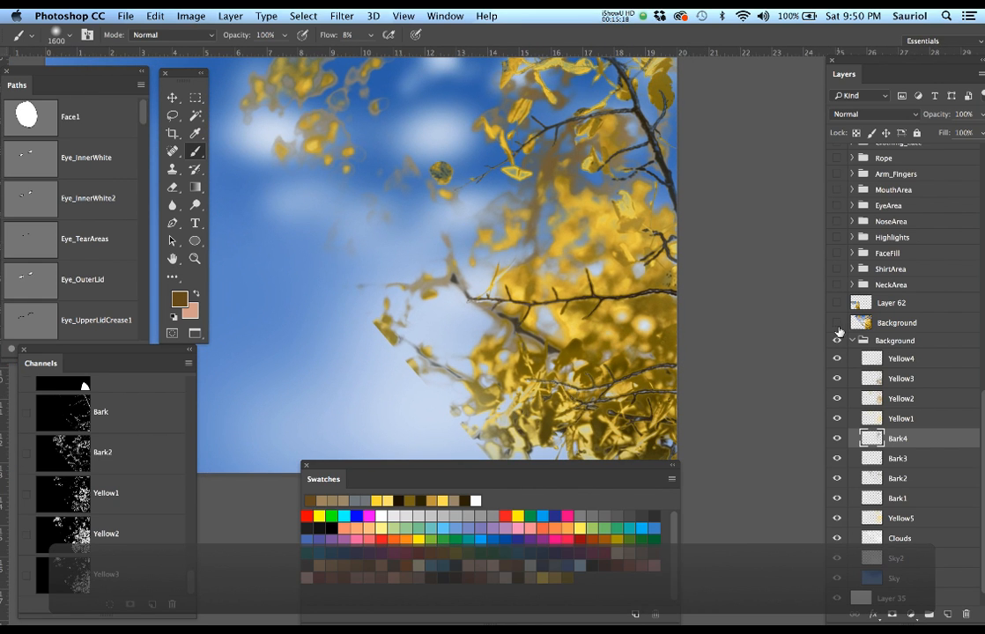
left_click(838, 322)
left_click(837, 323)
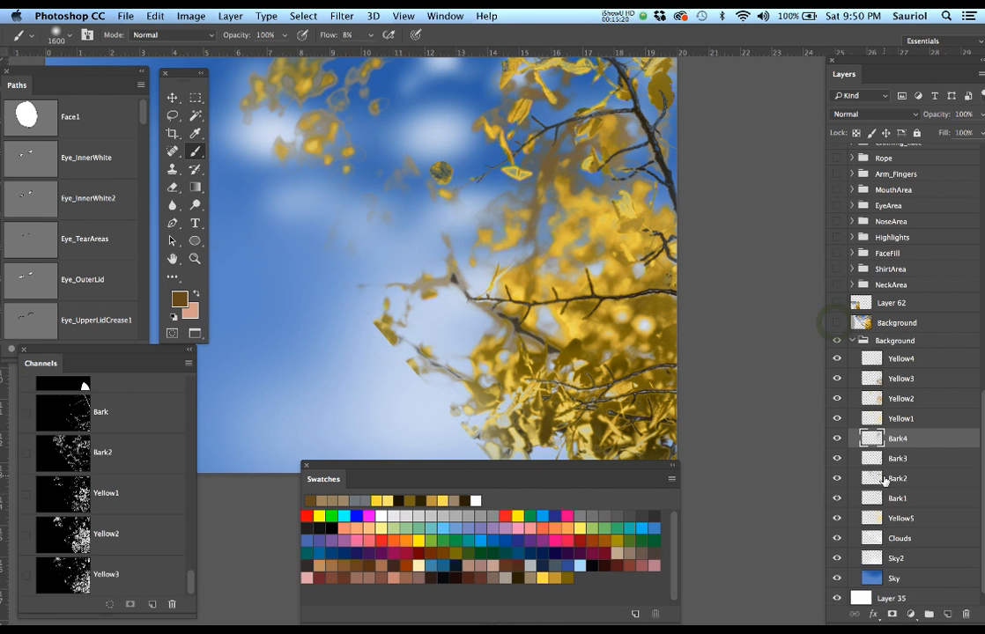
left_click(838, 438)
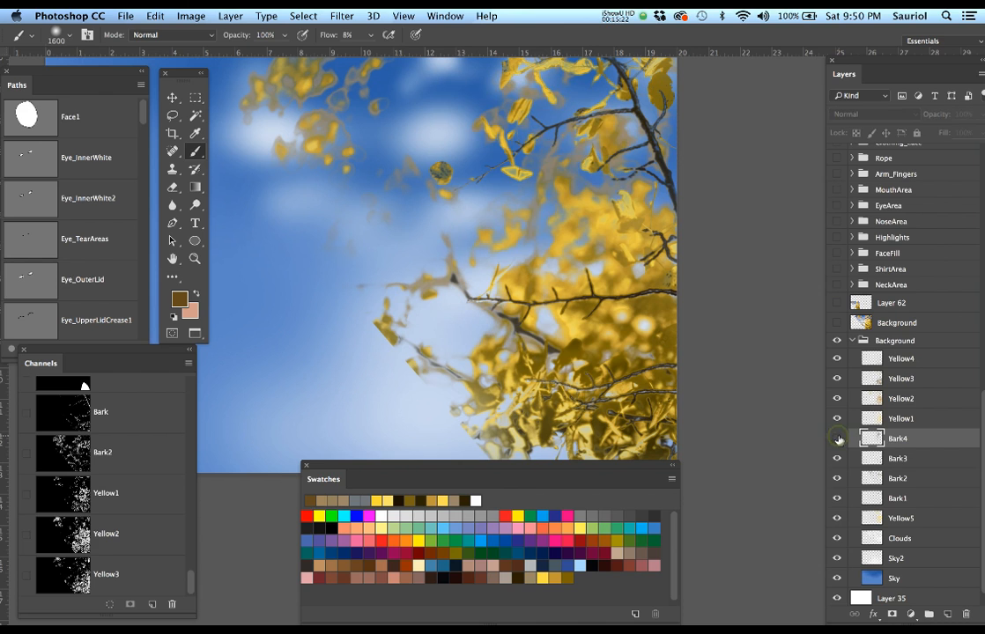
left_click(838, 438)
left_click(838, 439)
left_click(838, 439)
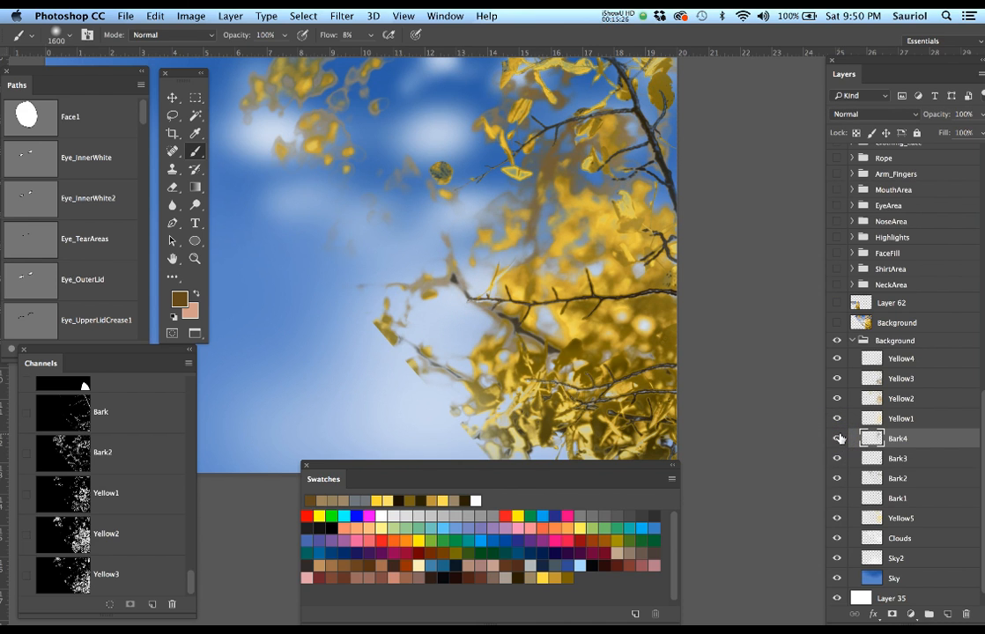
Toggle the Yellow1, Yellow2 and Yellow3 layers off and on in turn to check what each adds to the leaves.
left_click(839, 420)
left_click(838, 420)
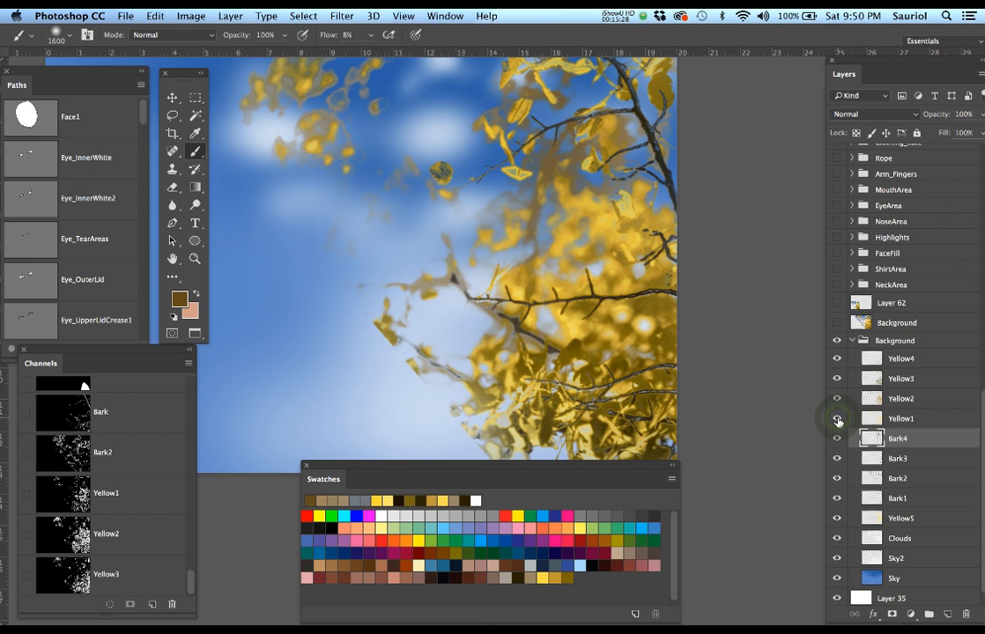
left_click(837, 400)
left_click(838, 399)
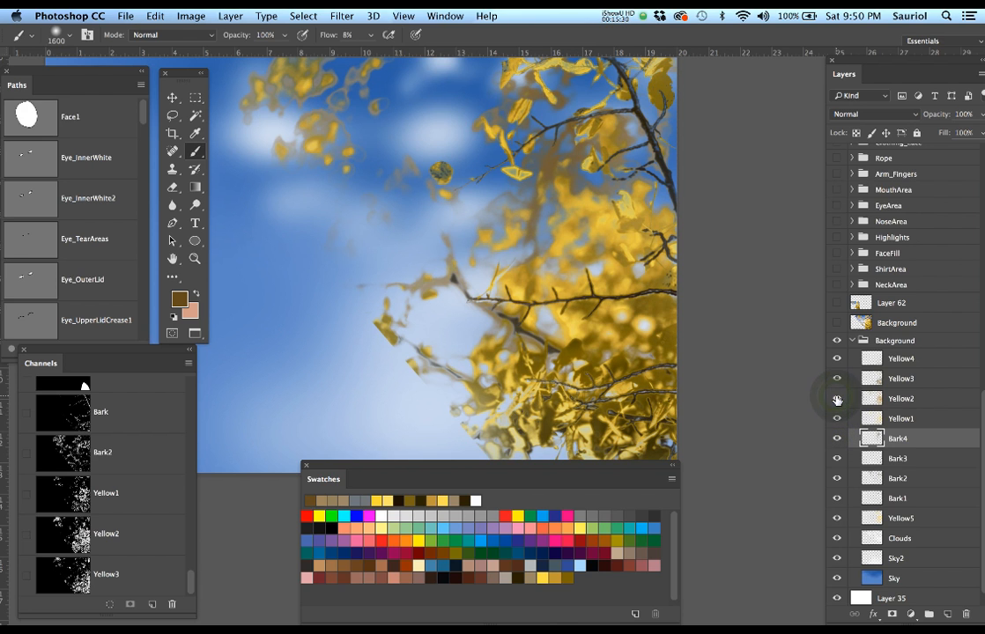
left_click(838, 380)
left_click(838, 380)
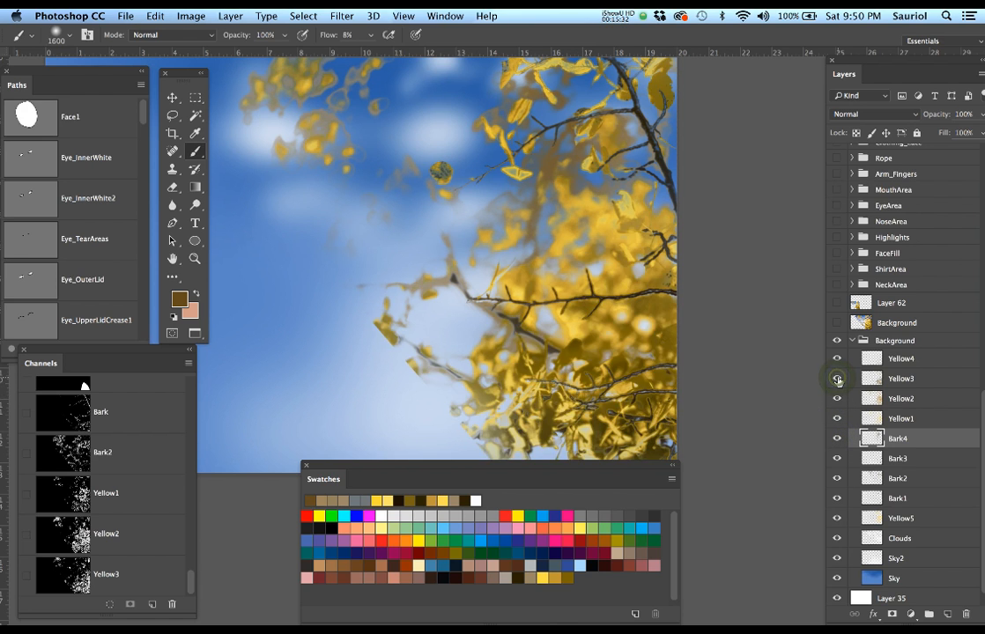
View the whole painting and compare it with the reference by switching the Background photo layer on and off.
left_click(723, 361, "alt")
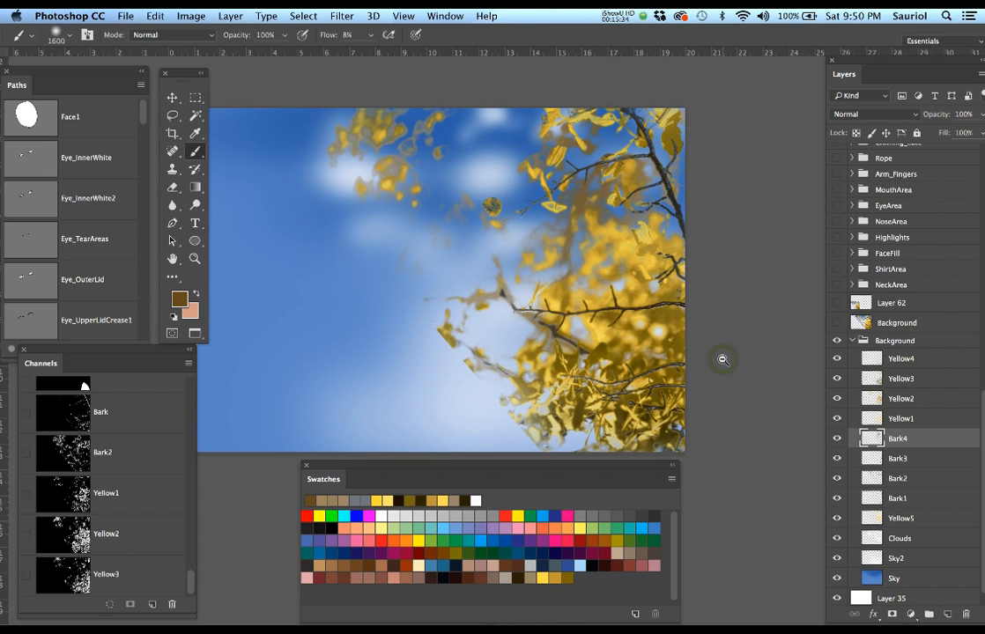
left_click(723, 360, "alt")
left_click_drag(732, 360, 714, 328)
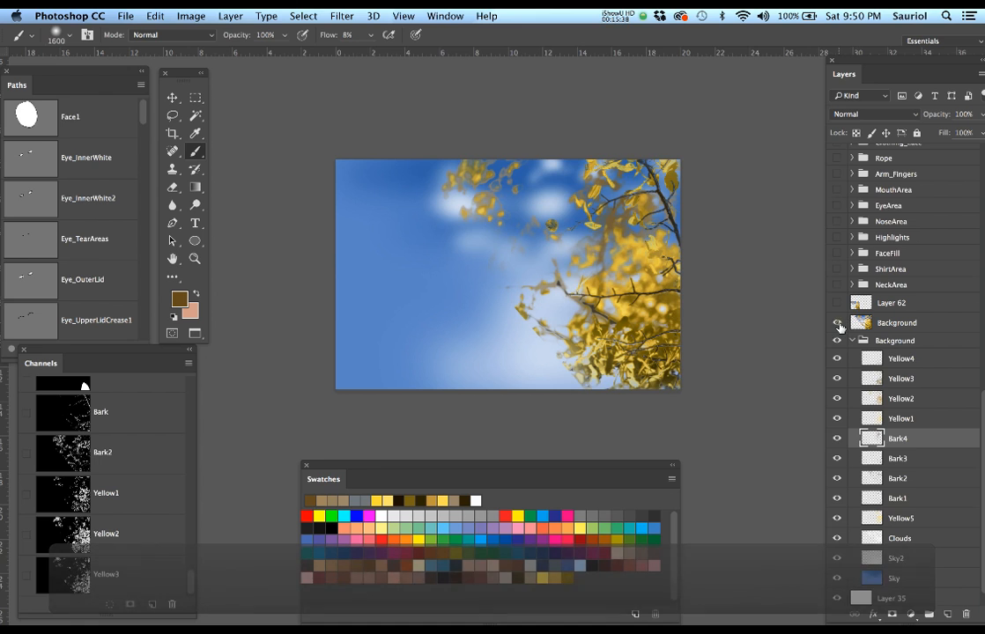
left_click(838, 323)
left_click(838, 323)
left_click(838, 324)
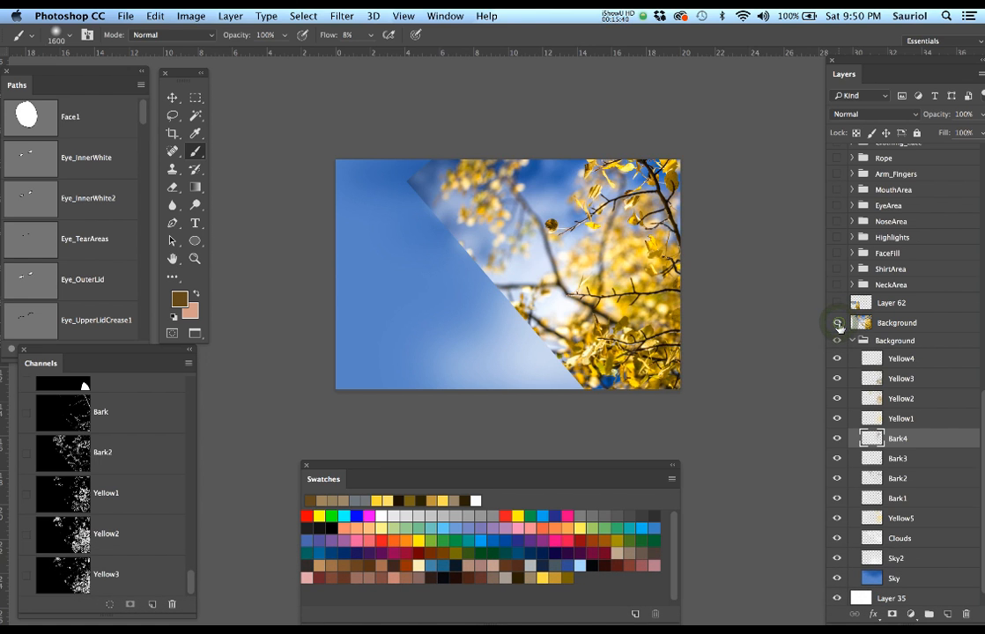
left_click(838, 323)
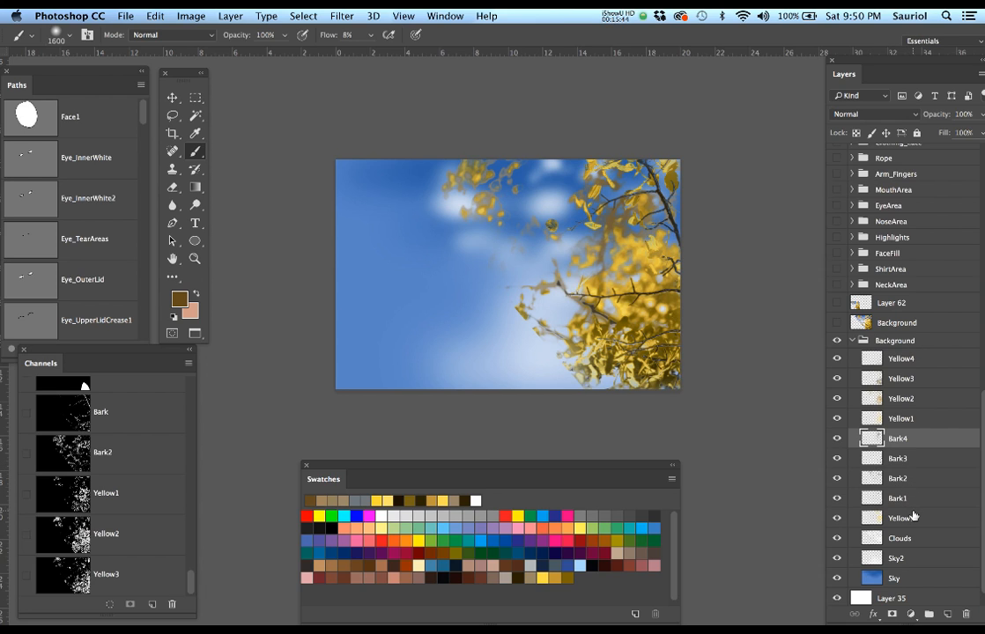
Sample leaf yellow e3c24b, paint it softly on the Yellow5 layer behind the lower-right leaves, and undo the last strokes.
left_click(912, 520)
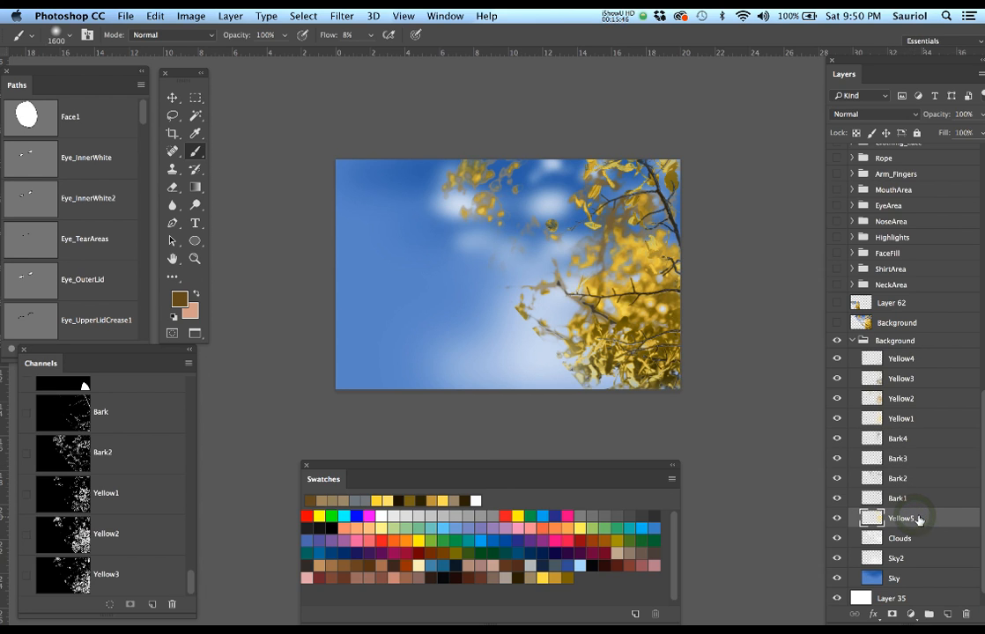
left_click(656, 295, "alt")
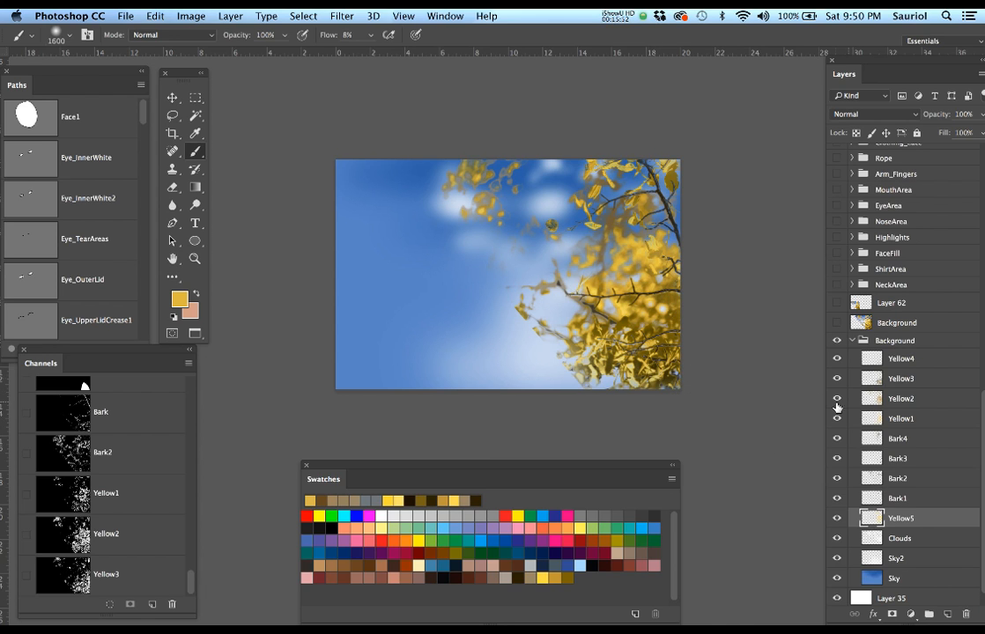
left_click(836, 322)
left_click(837, 323)
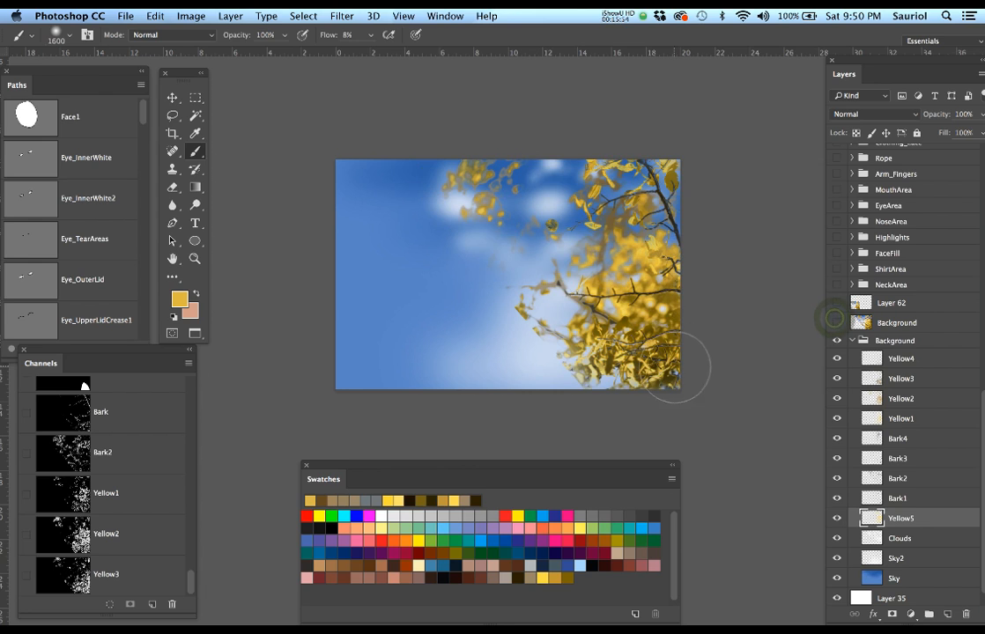
mouse_move(626, 373)
left_mouse_down()
mouse_move(644, 375)
mouse_move(621, 339)
mouse_move(586, 307)
mouse_move(568, 318)
mouse_move(626, 368)
left_mouse_up()
key("super+z")
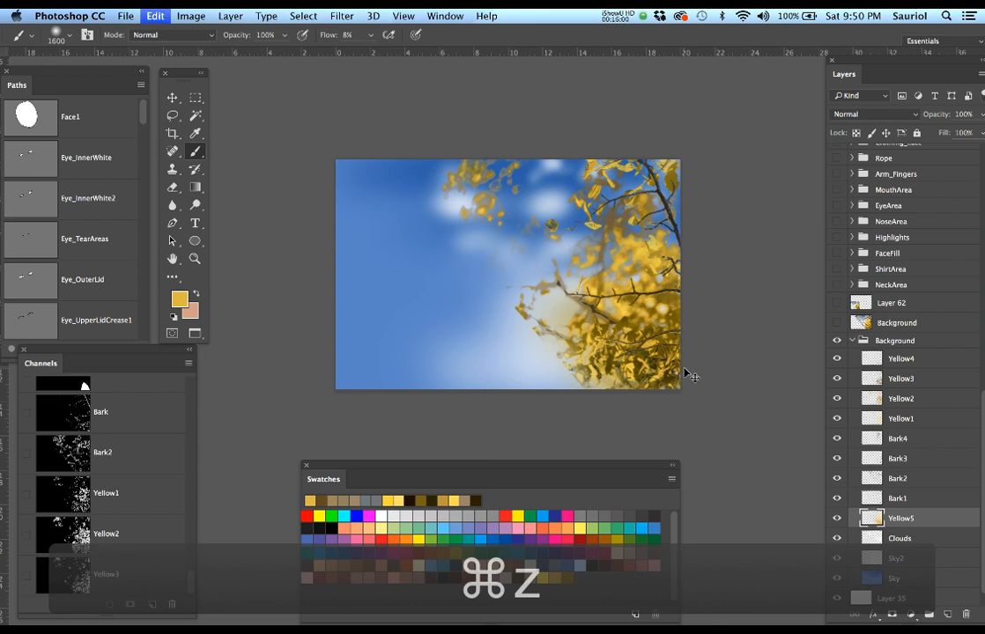
key("alt+super+z")
key("alt+super+z")
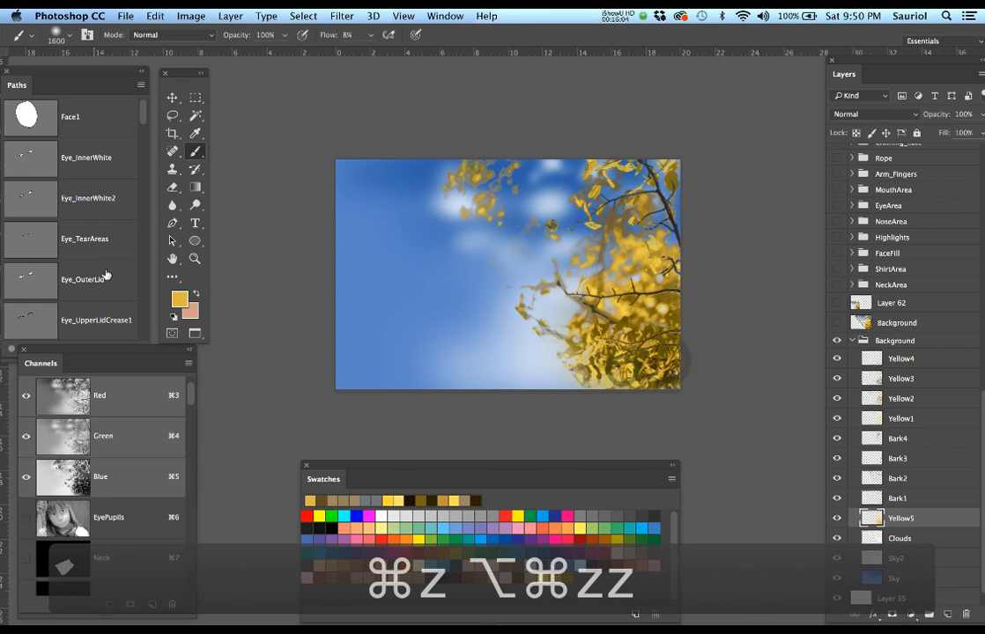
Change the foreground colour to a deeper orange and paint it softly on Yellow5 behind the leaves in the lower-right corner.
left_click(179, 300)
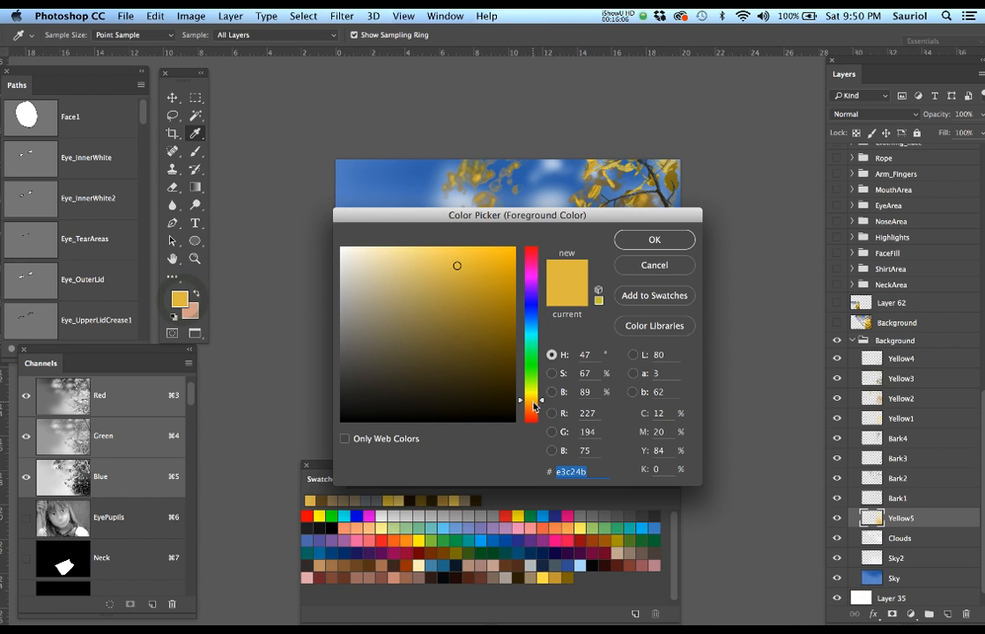
left_click(534, 404)
left_click_drag(482, 299, 482, 279)
left_click(645, 239)
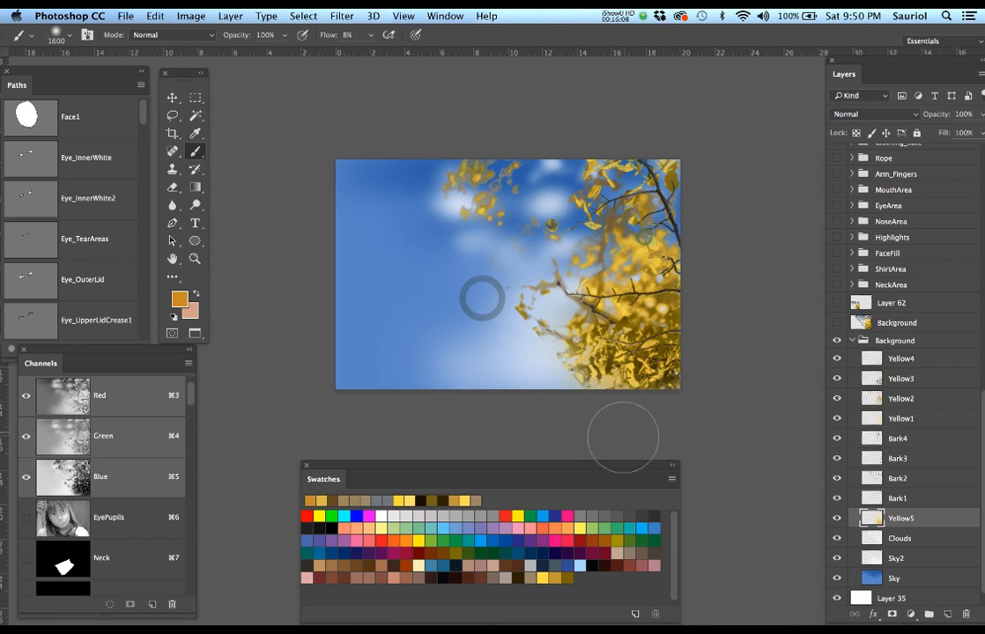
left_click_drag(682, 363, 614, 407)
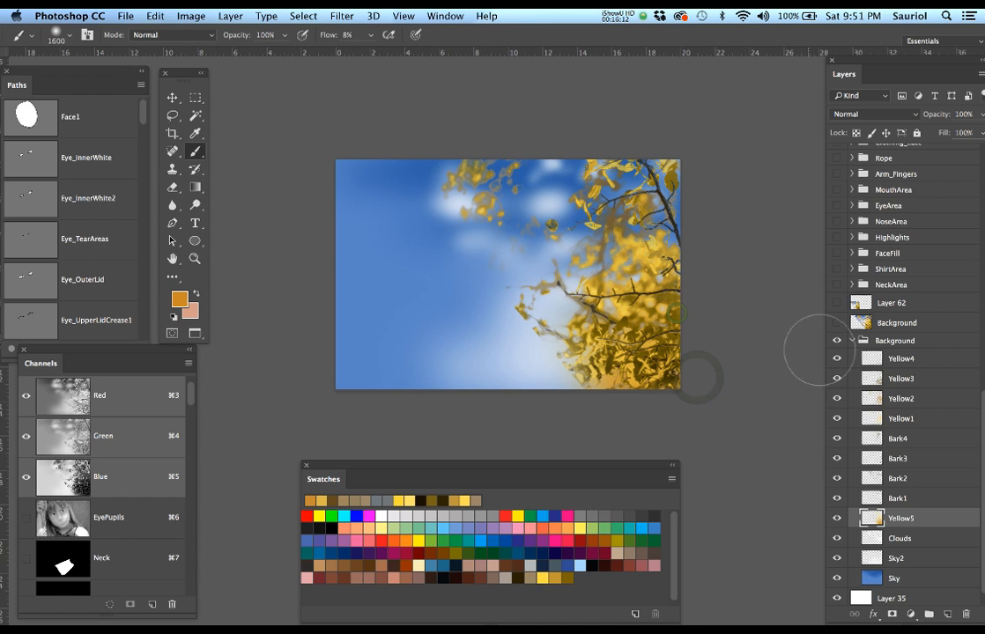
Toggle the Clicky_LighterNeck reference photo on and off to compare the portrait's original backdrop with the painted background.
scroll(887, 291, "up", 5)
scroll(886, 290, "up", 2)
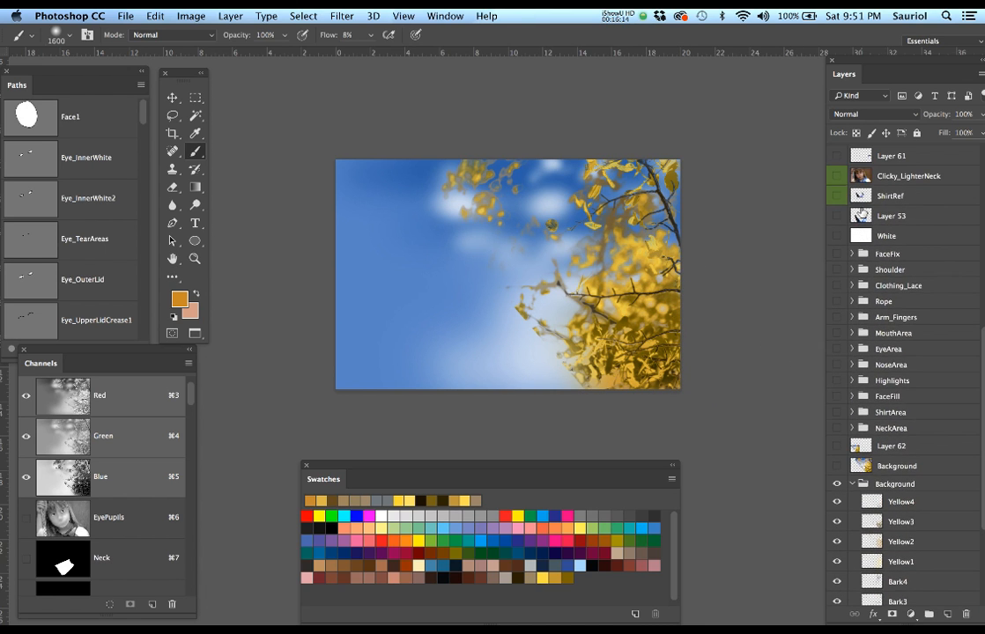
left_click(839, 178)
left_click(838, 178)
left_click(838, 178)
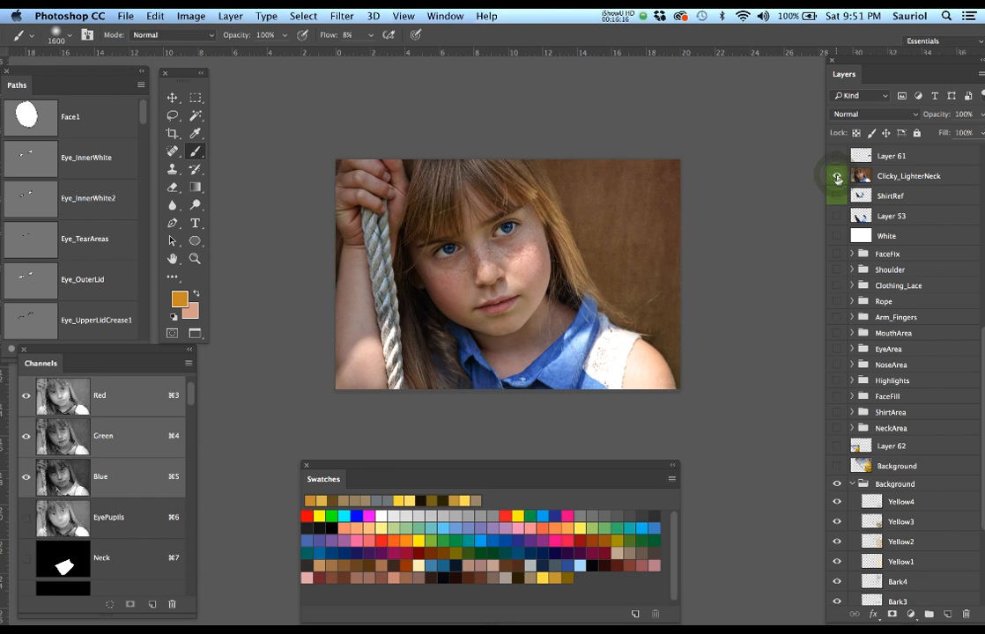
left_click(838, 179)
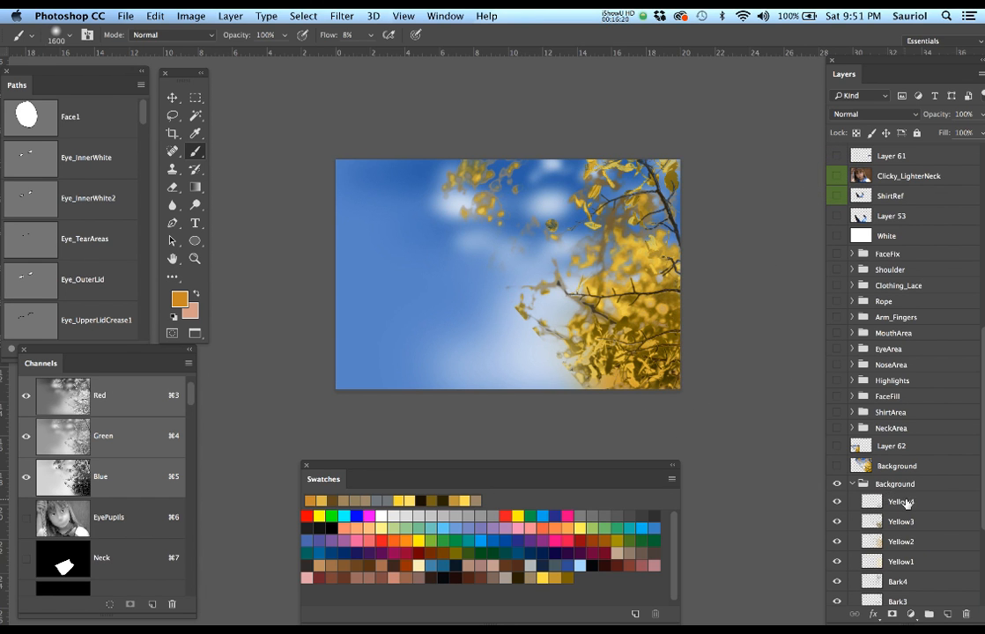
Add a new layer above Yellow4 in the Background group and save the document.
left_click(909, 506)
left_click(947, 614)
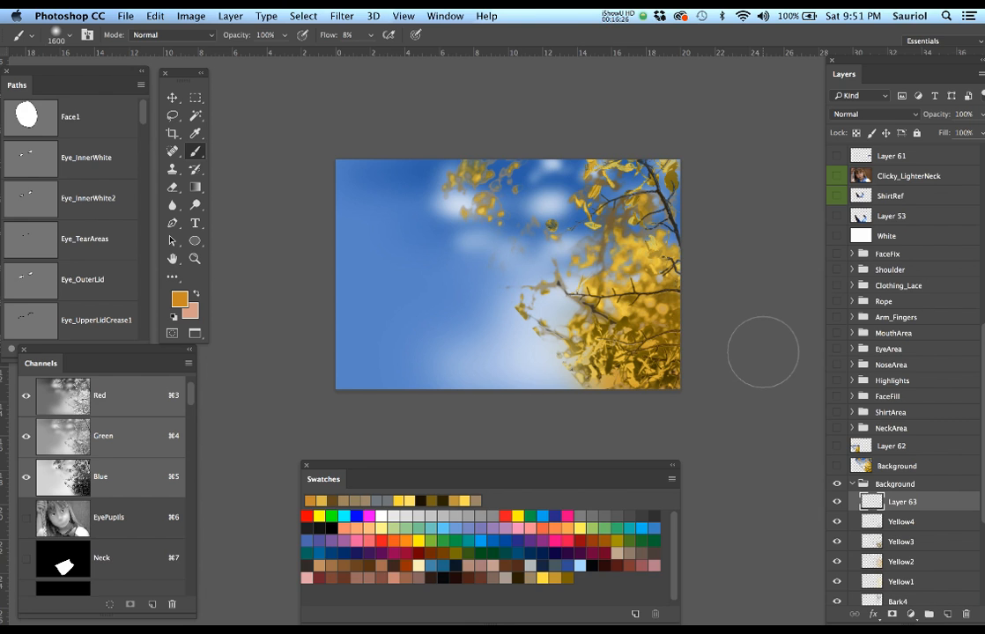
key("super+s")
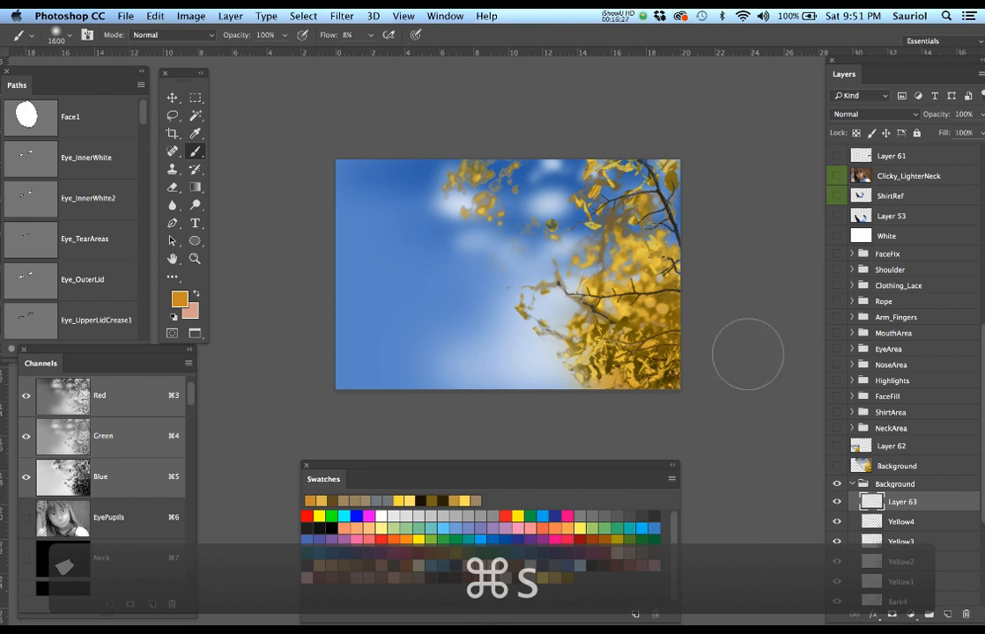
Show the portrait groups from FaceFix through NeckArea, and compare the painted background around the girl with the Background photo layer.
left_click(607, 324)
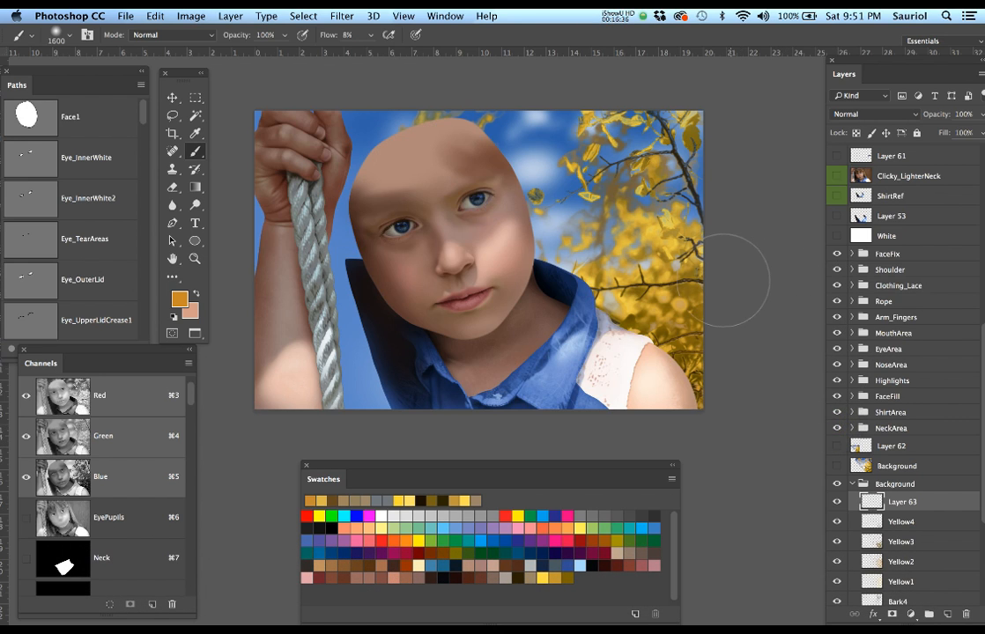
mouse_move(721, 280)
left_mouse_down()
mouse_move(730, 317)
mouse_move(738, 287)
left_mouse_up()
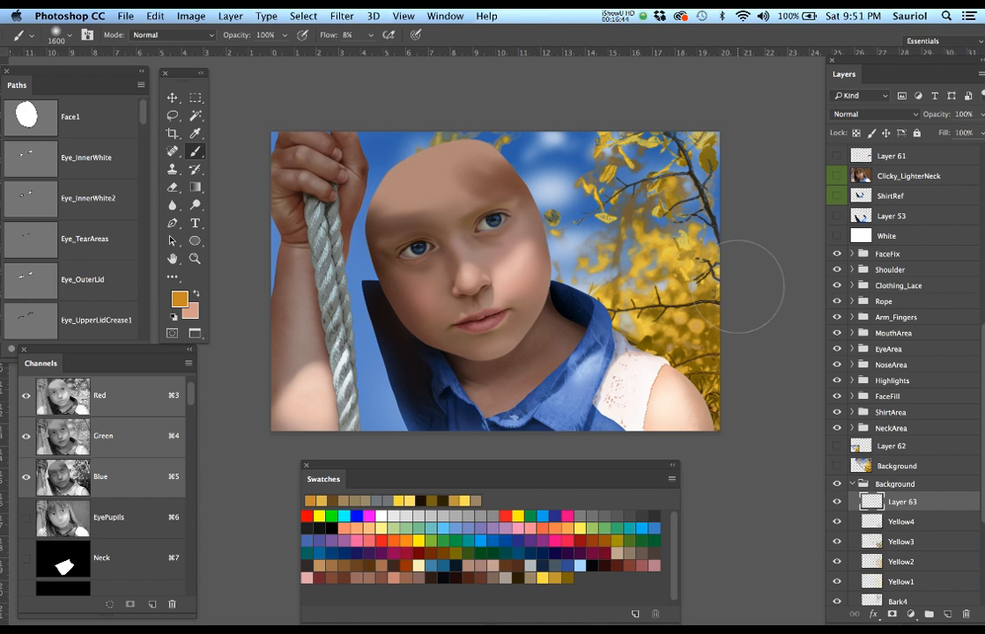
left_click(668, 215)
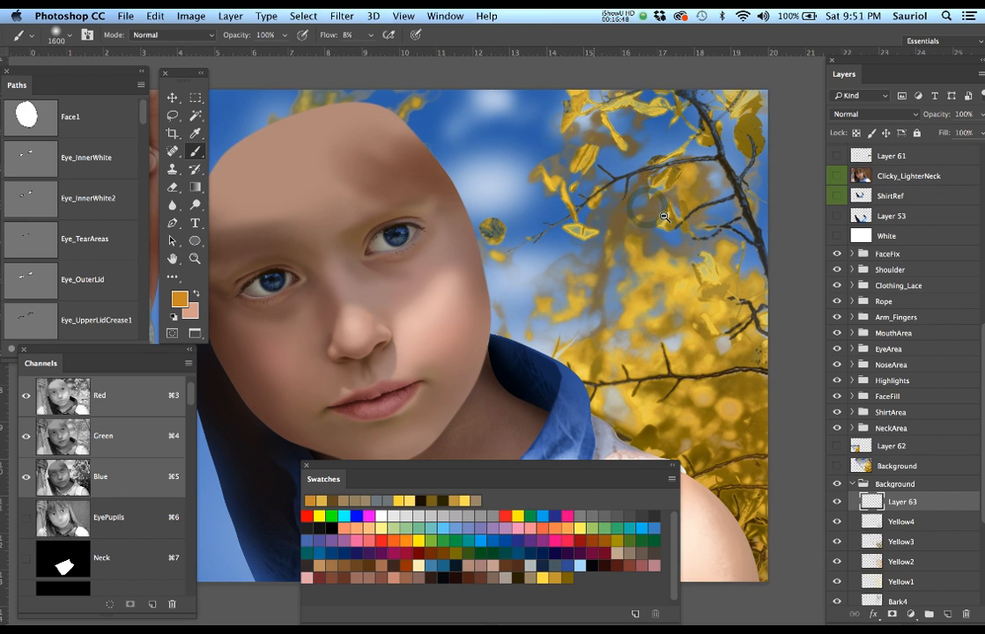
key("super")
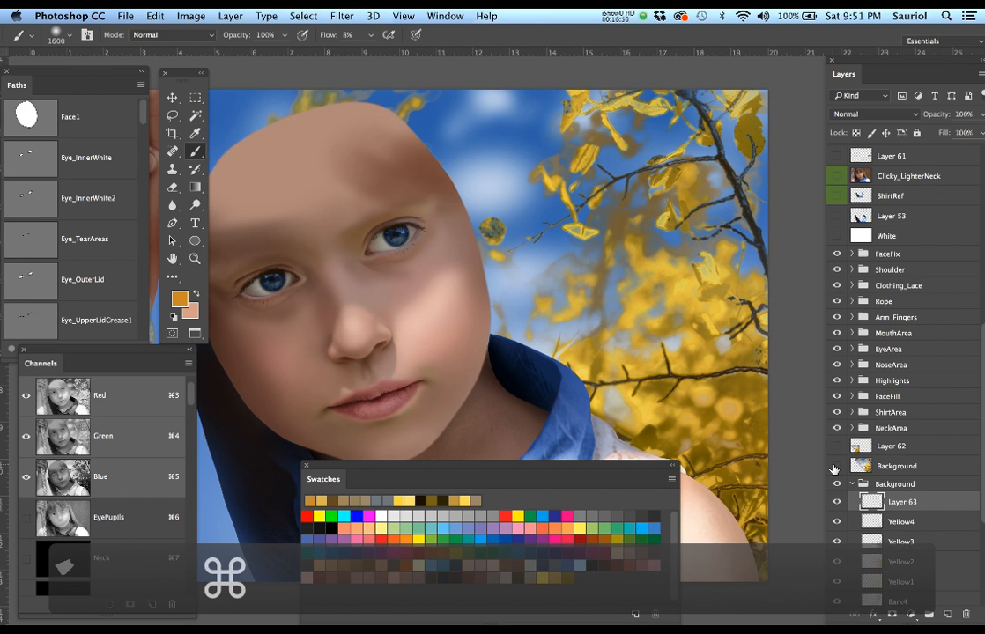
left_click(835, 467)
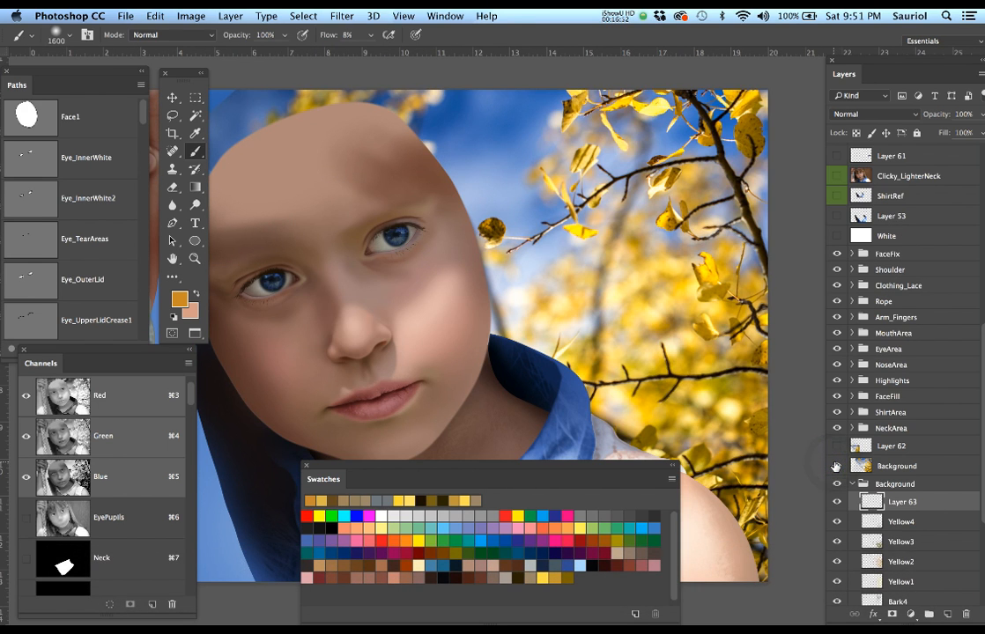
left_click(836, 466)
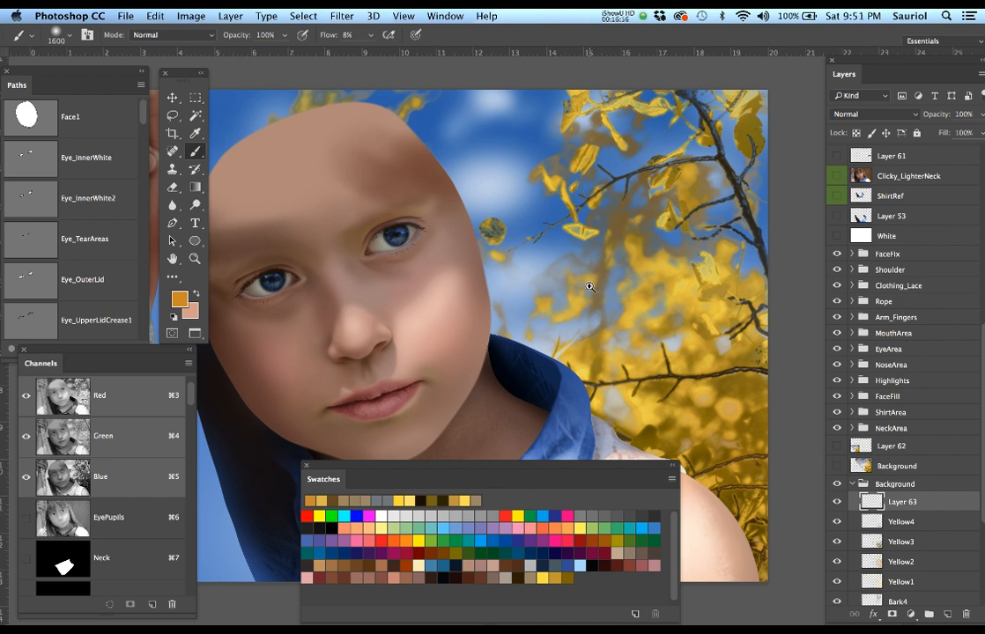
mouse_move(583, 282)
left_mouse_down()
mouse_move(555, 278)
mouse_move(587, 251)
mouse_move(599, 220)
left_mouse_up()
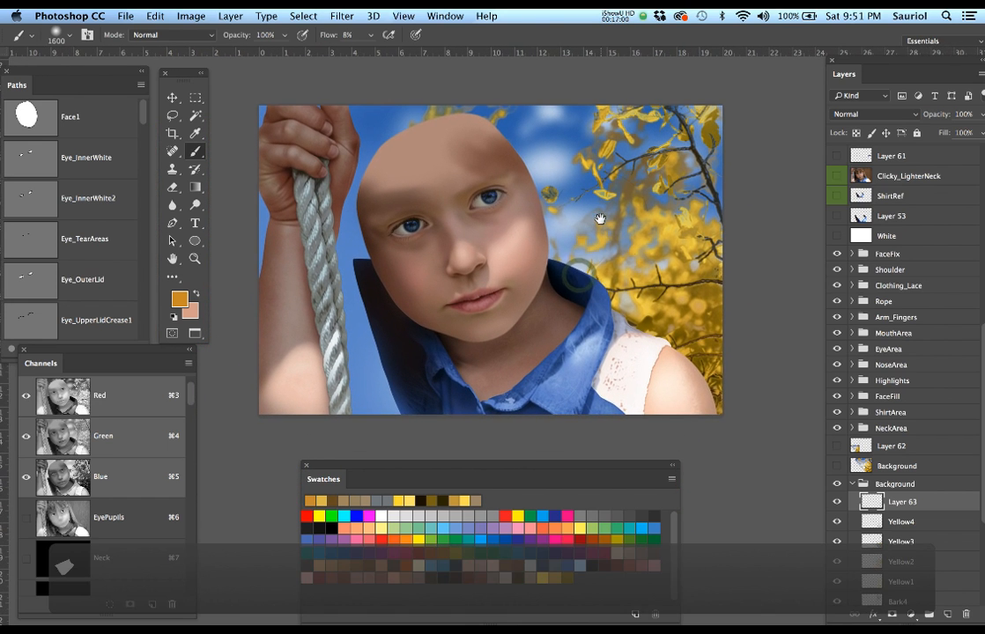